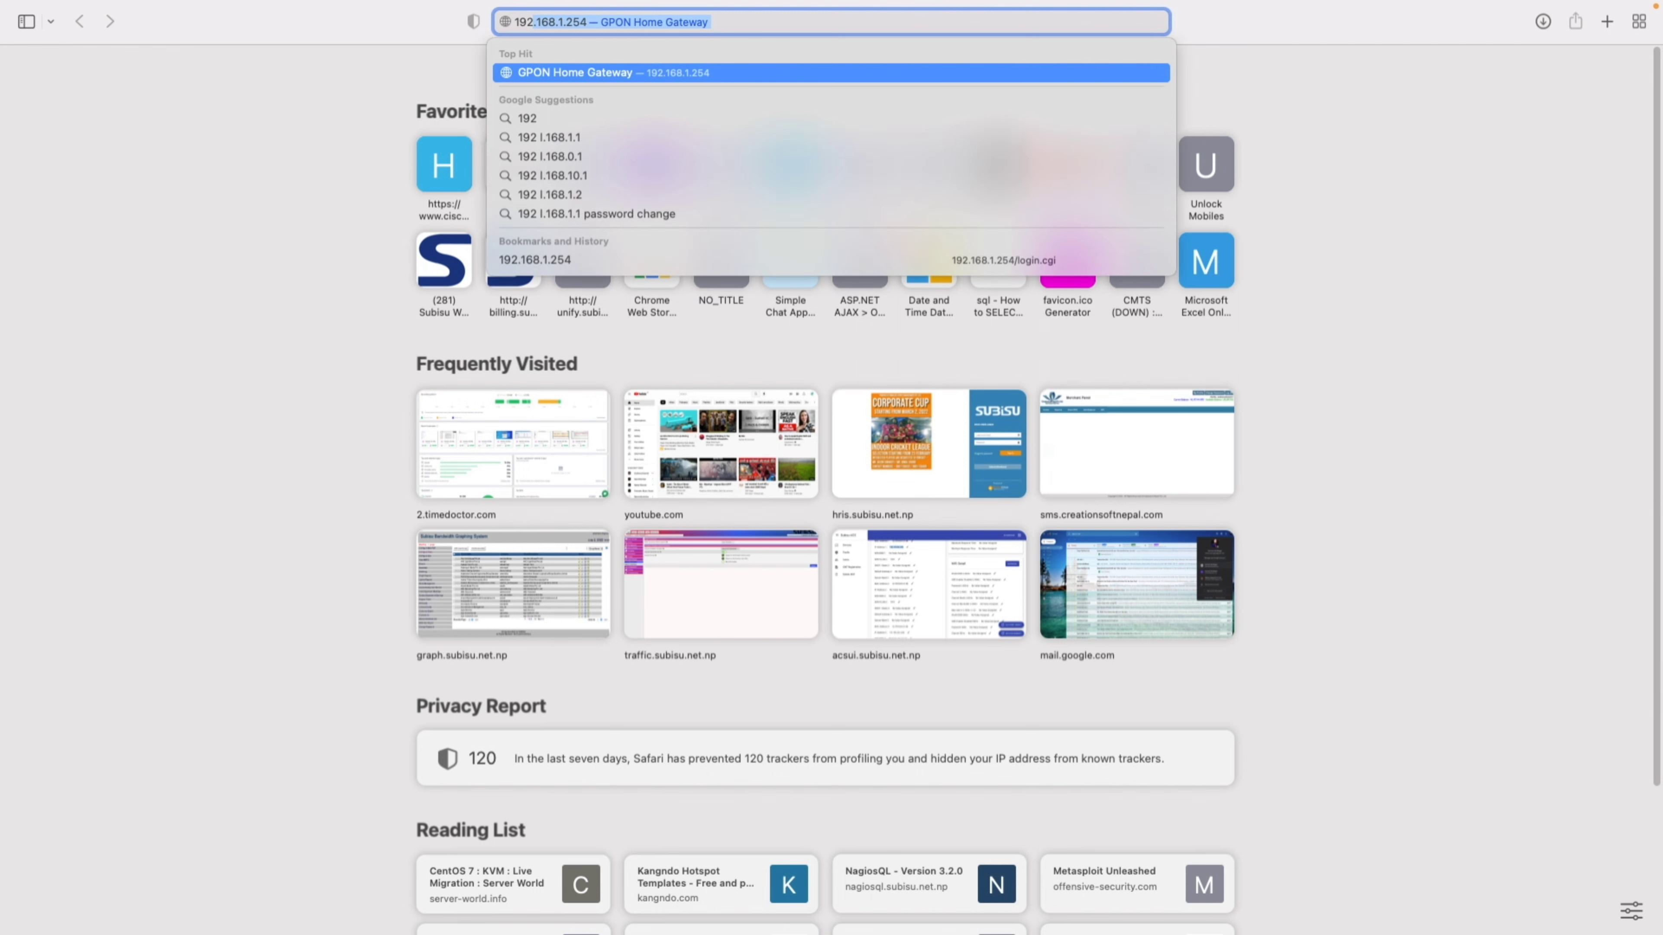
- Load the gateway admin address 192.168.1.254 in Safari
text(.168.)
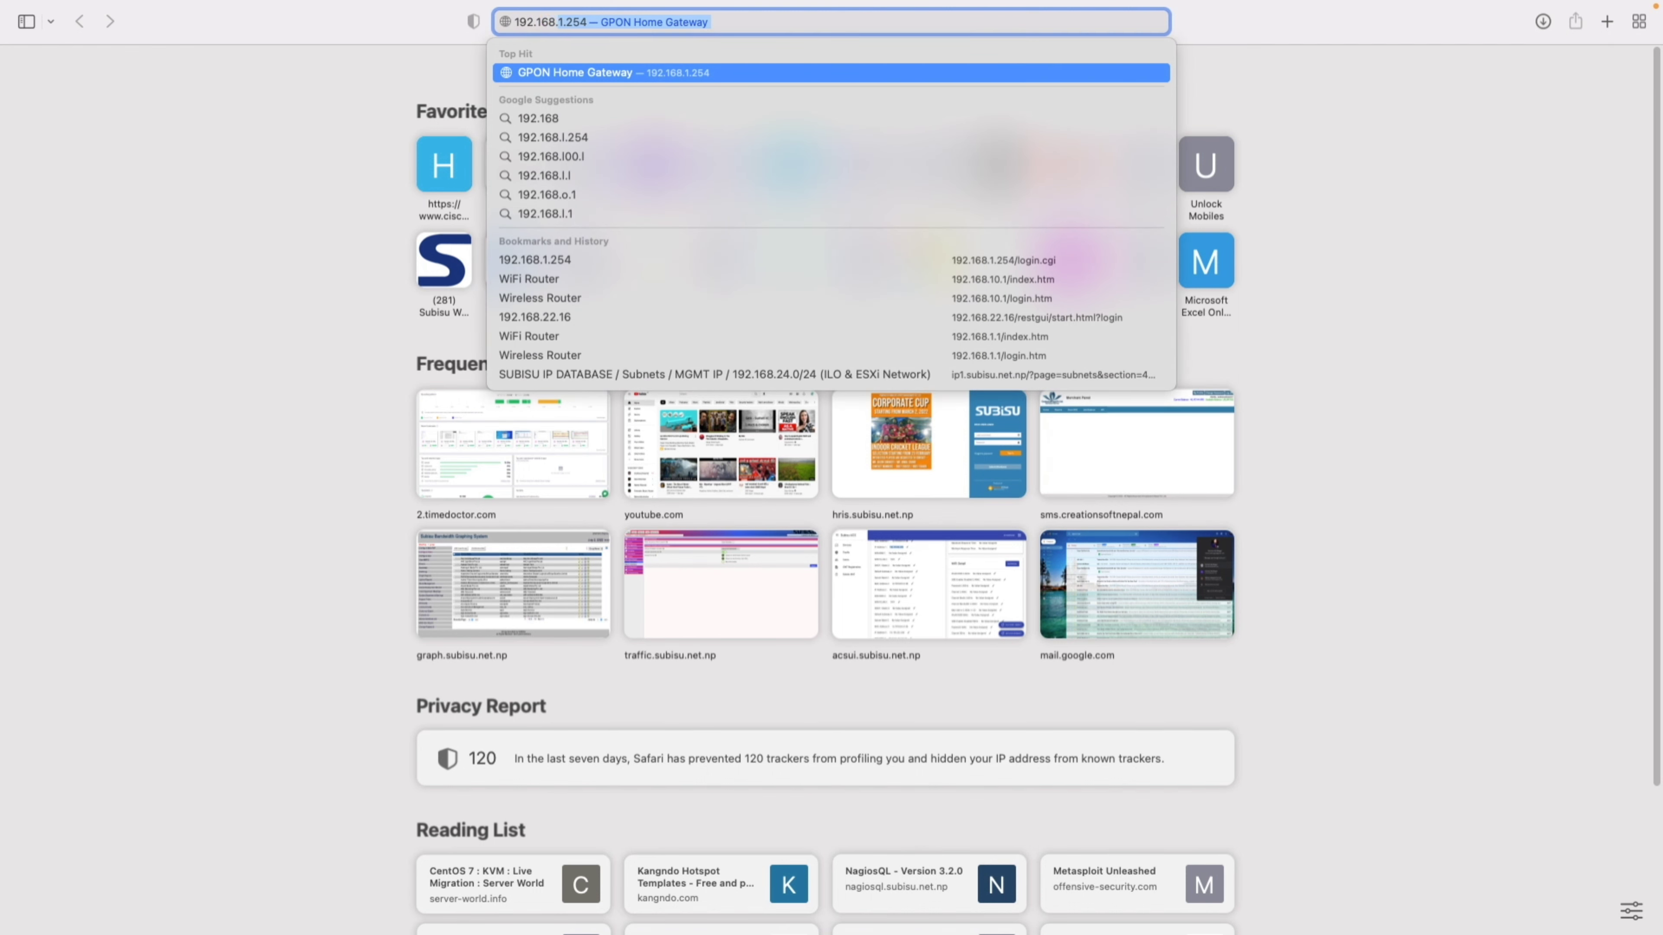
text(1.254)
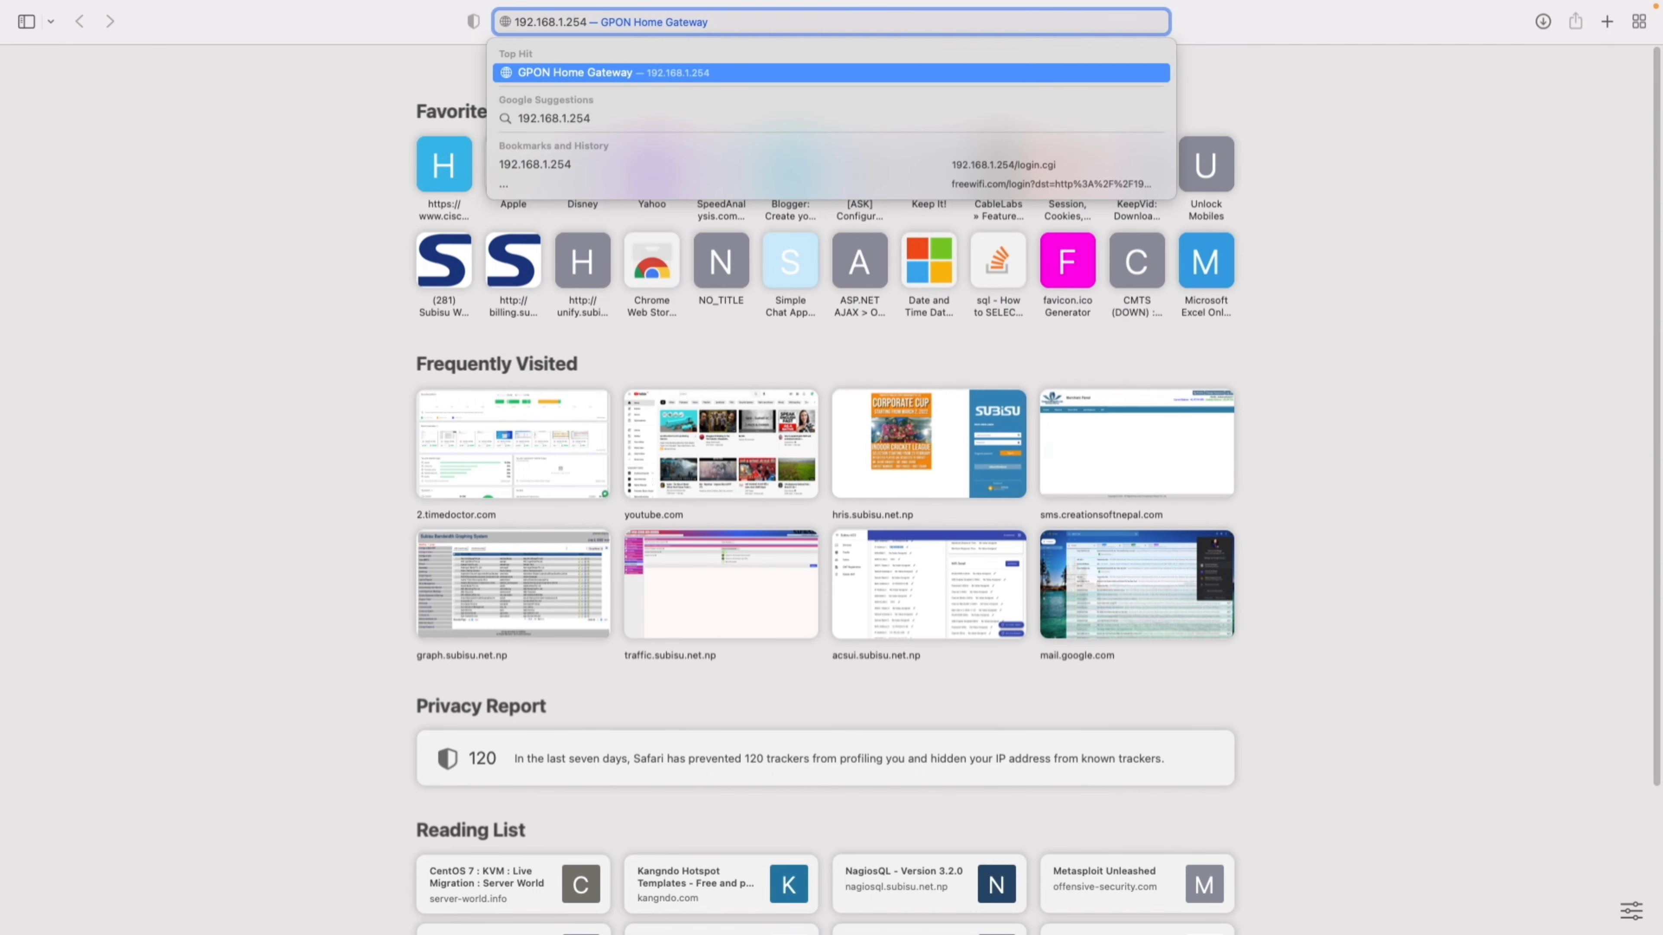
key(Return)
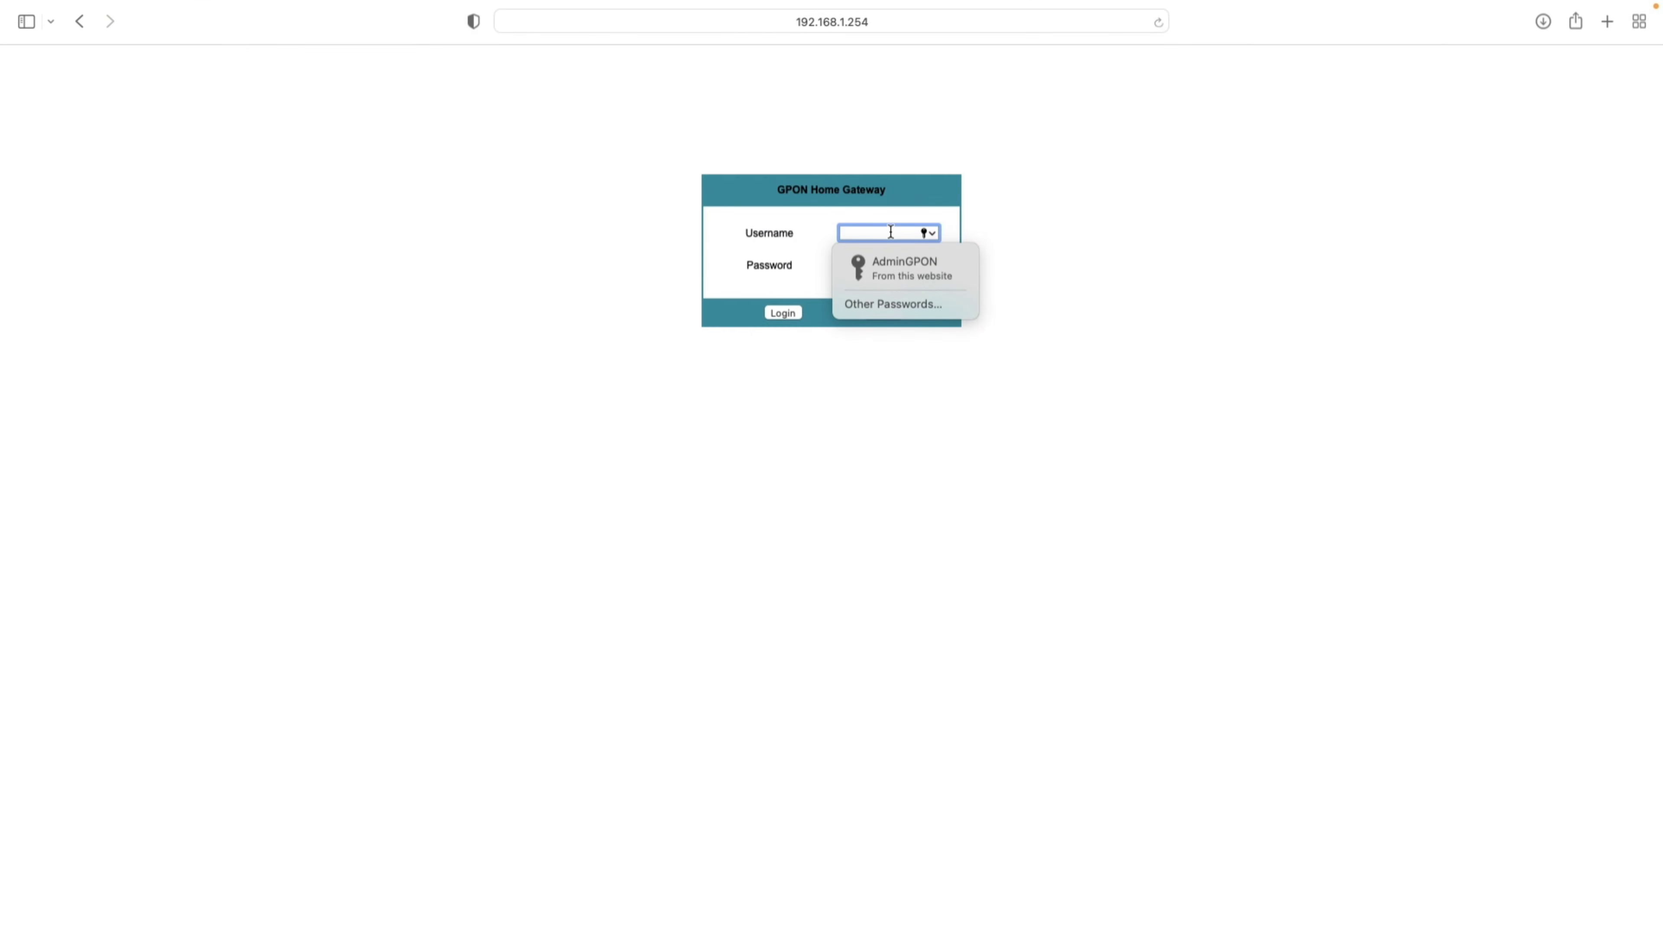
- Log in with the admin username and password, then review Device Information and LAN Status
text(A)
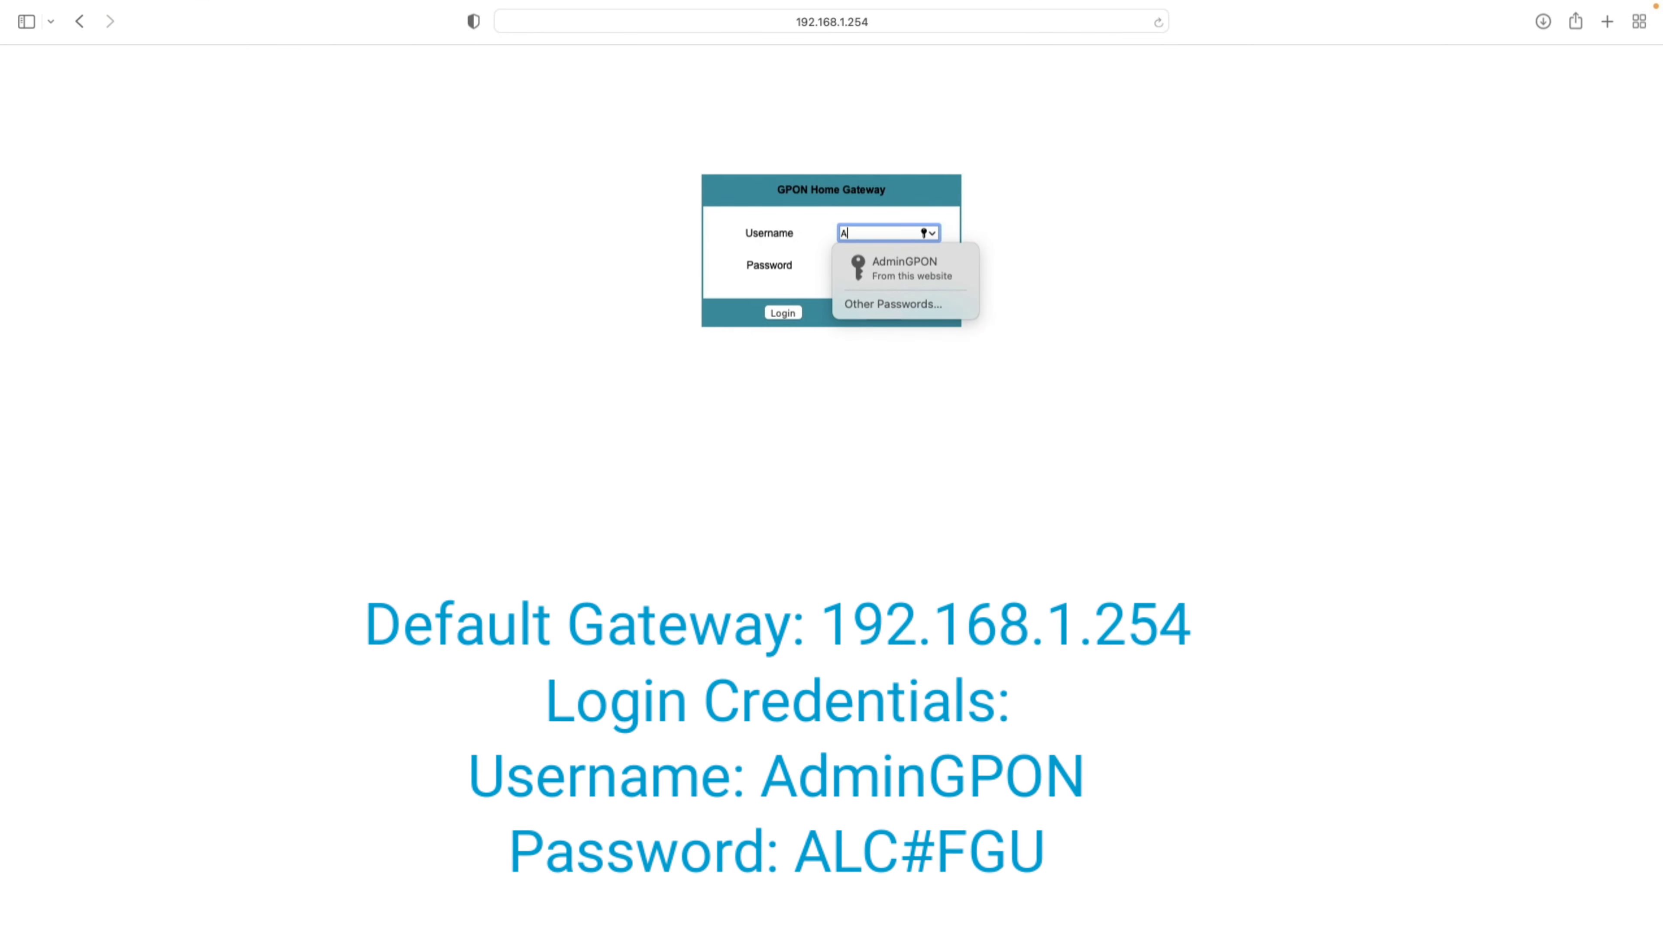
text(dminGPON)
key(Tab)
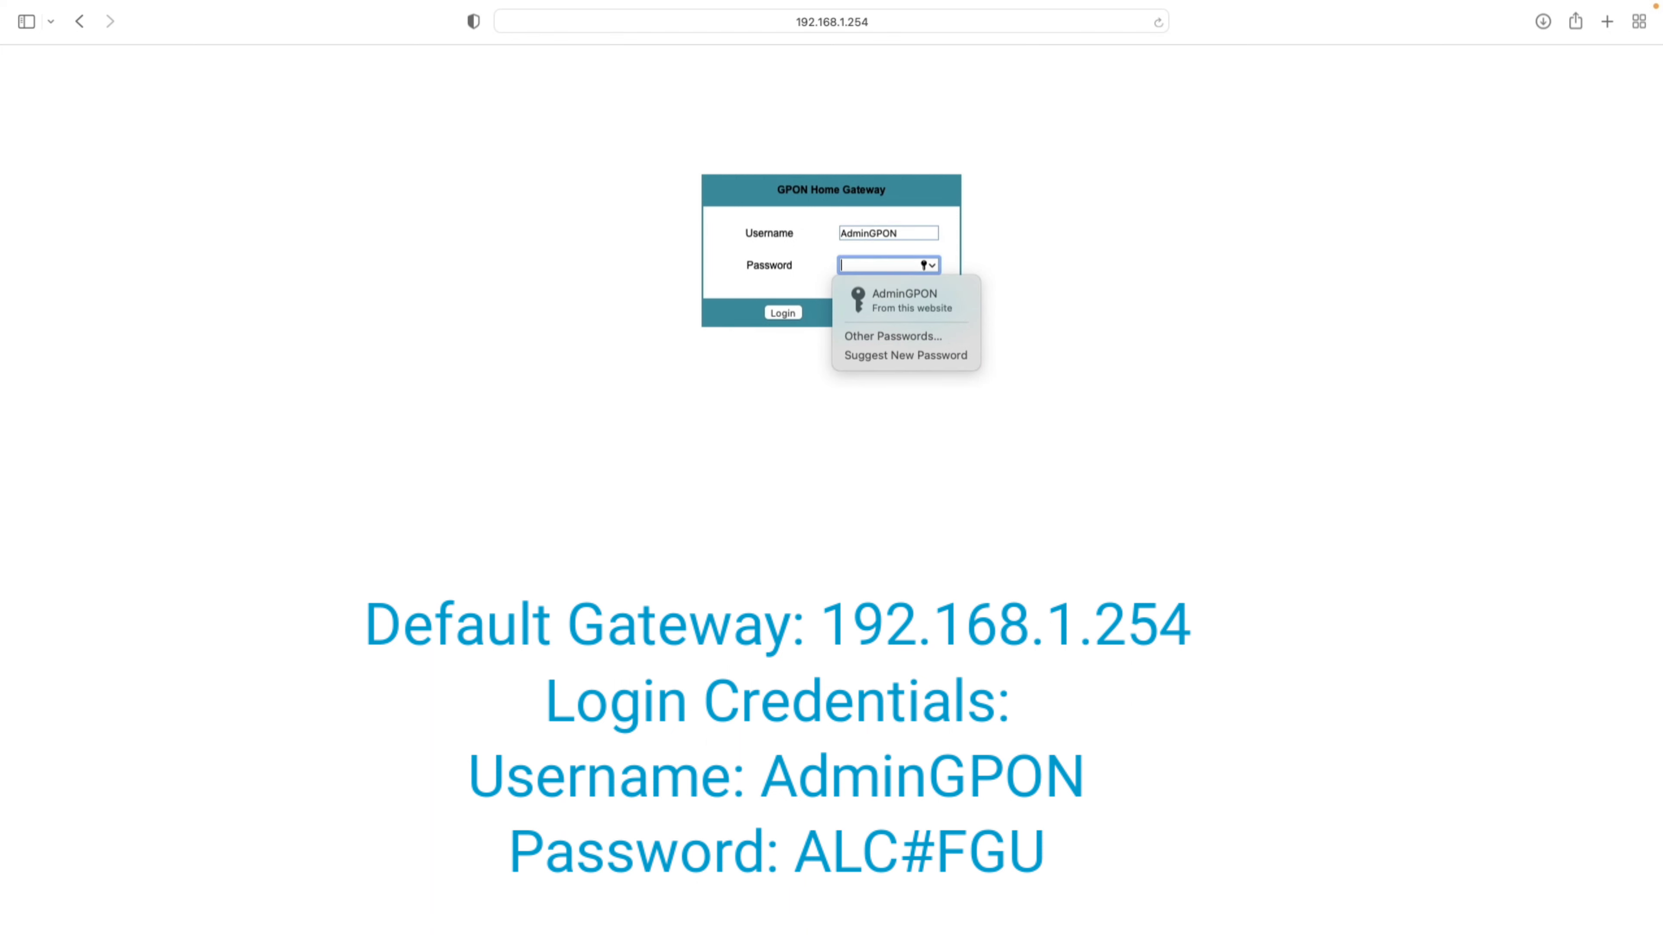
text(ALC#)
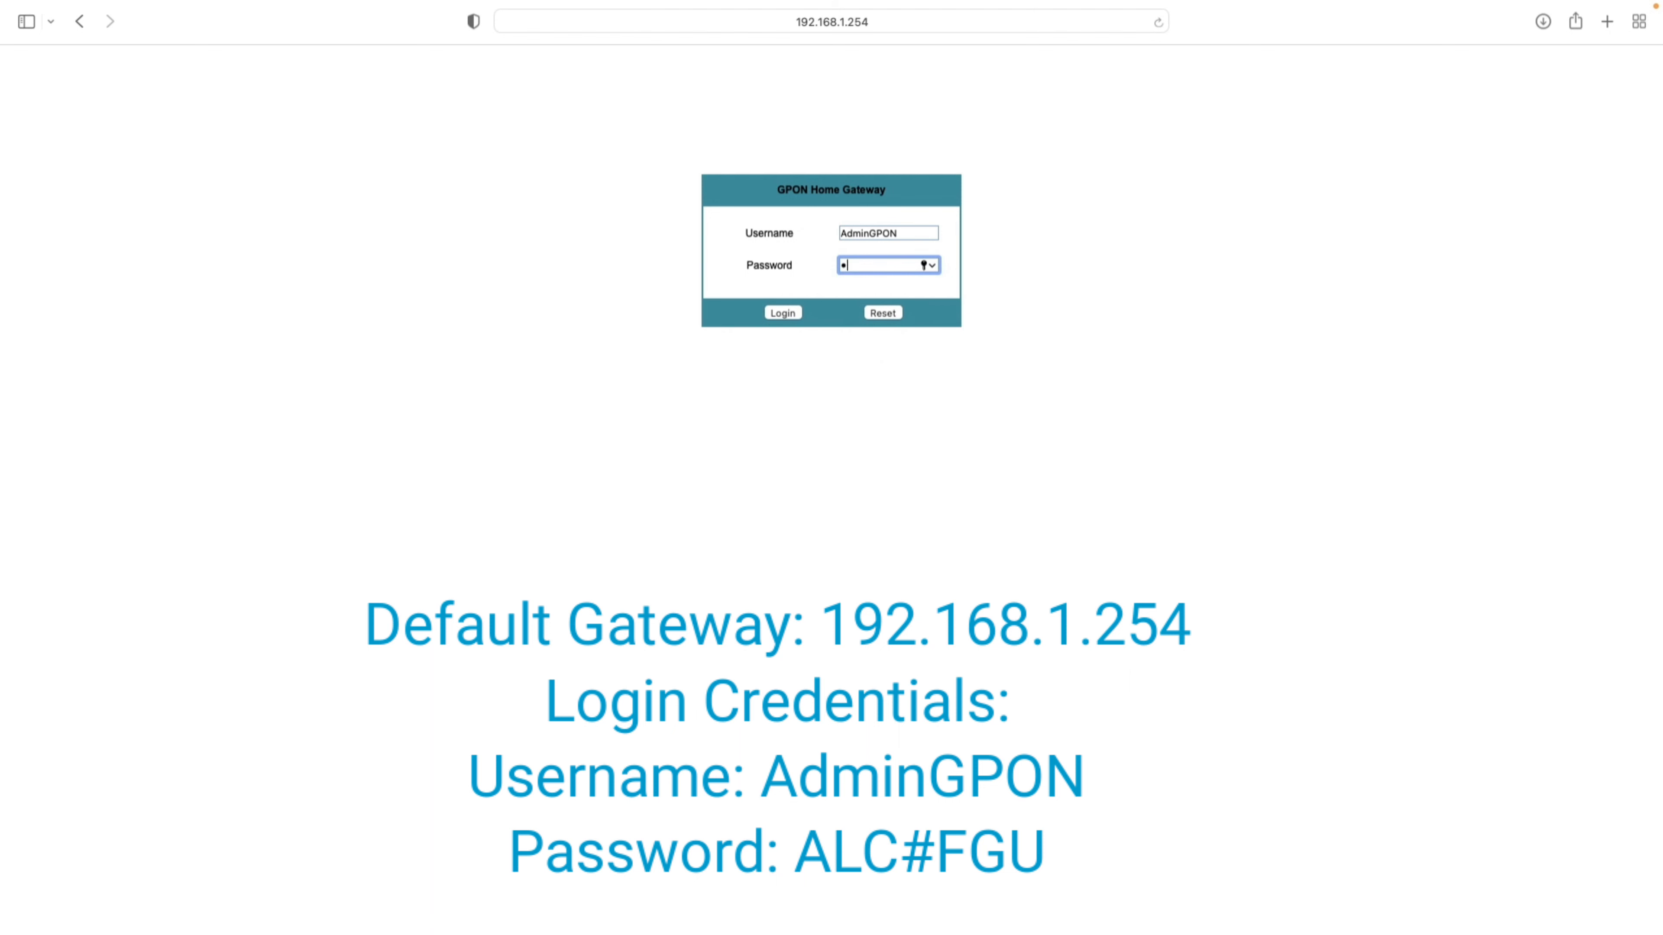
text(FGU)
click(791, 312)
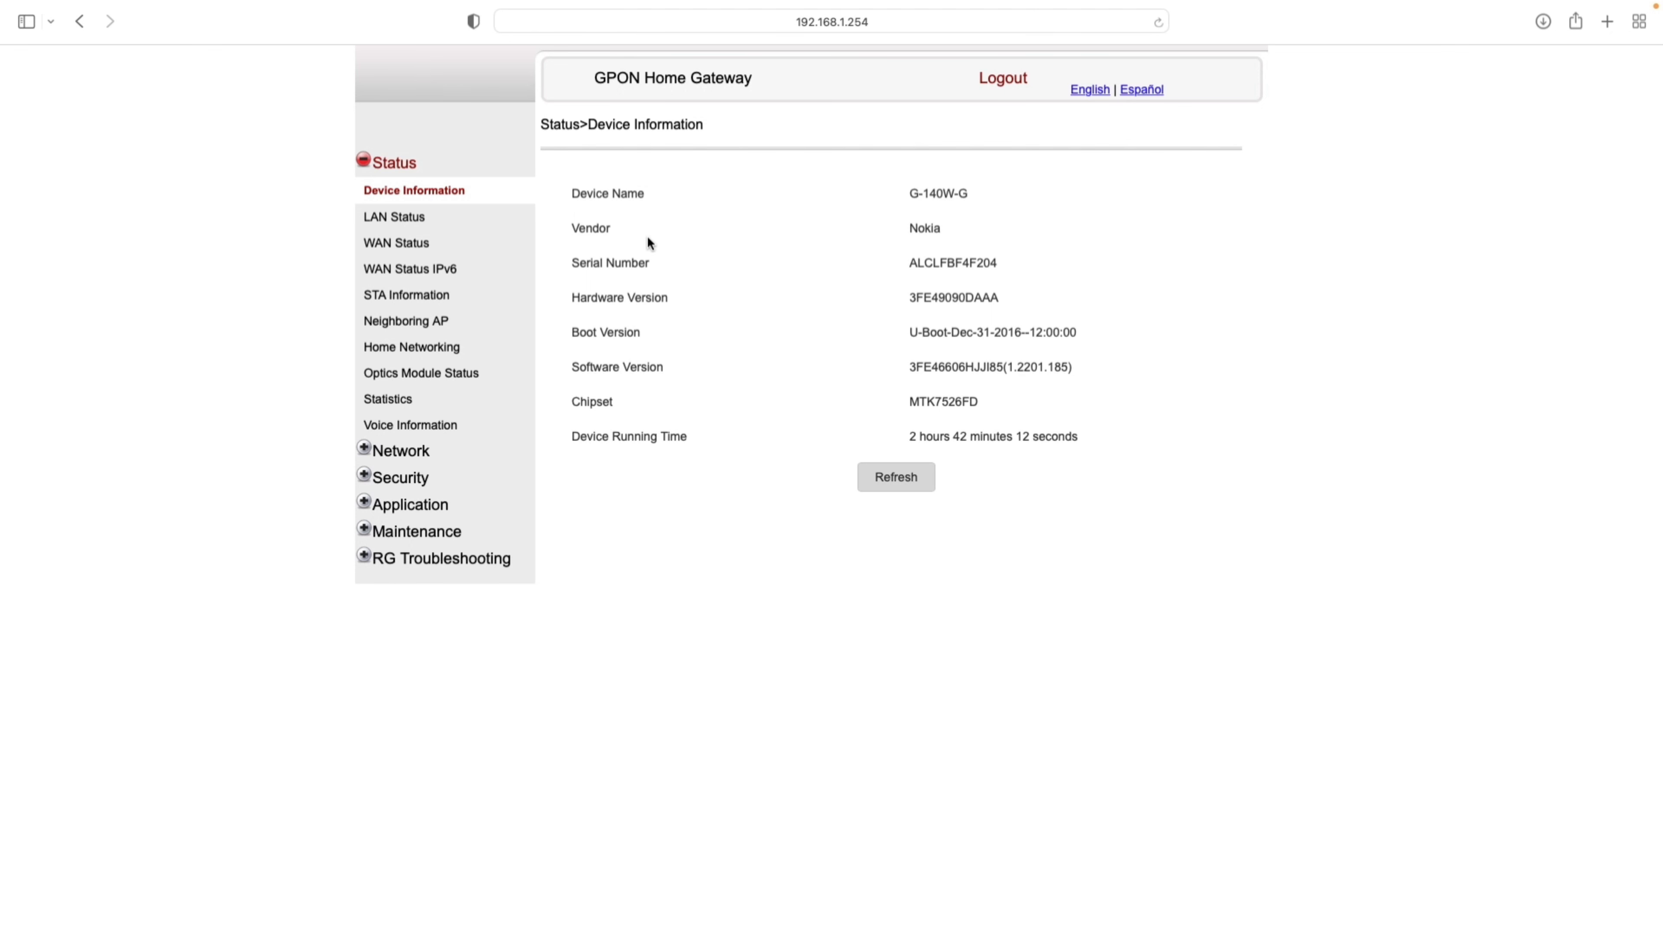
drag(580, 194, 1098, 434)
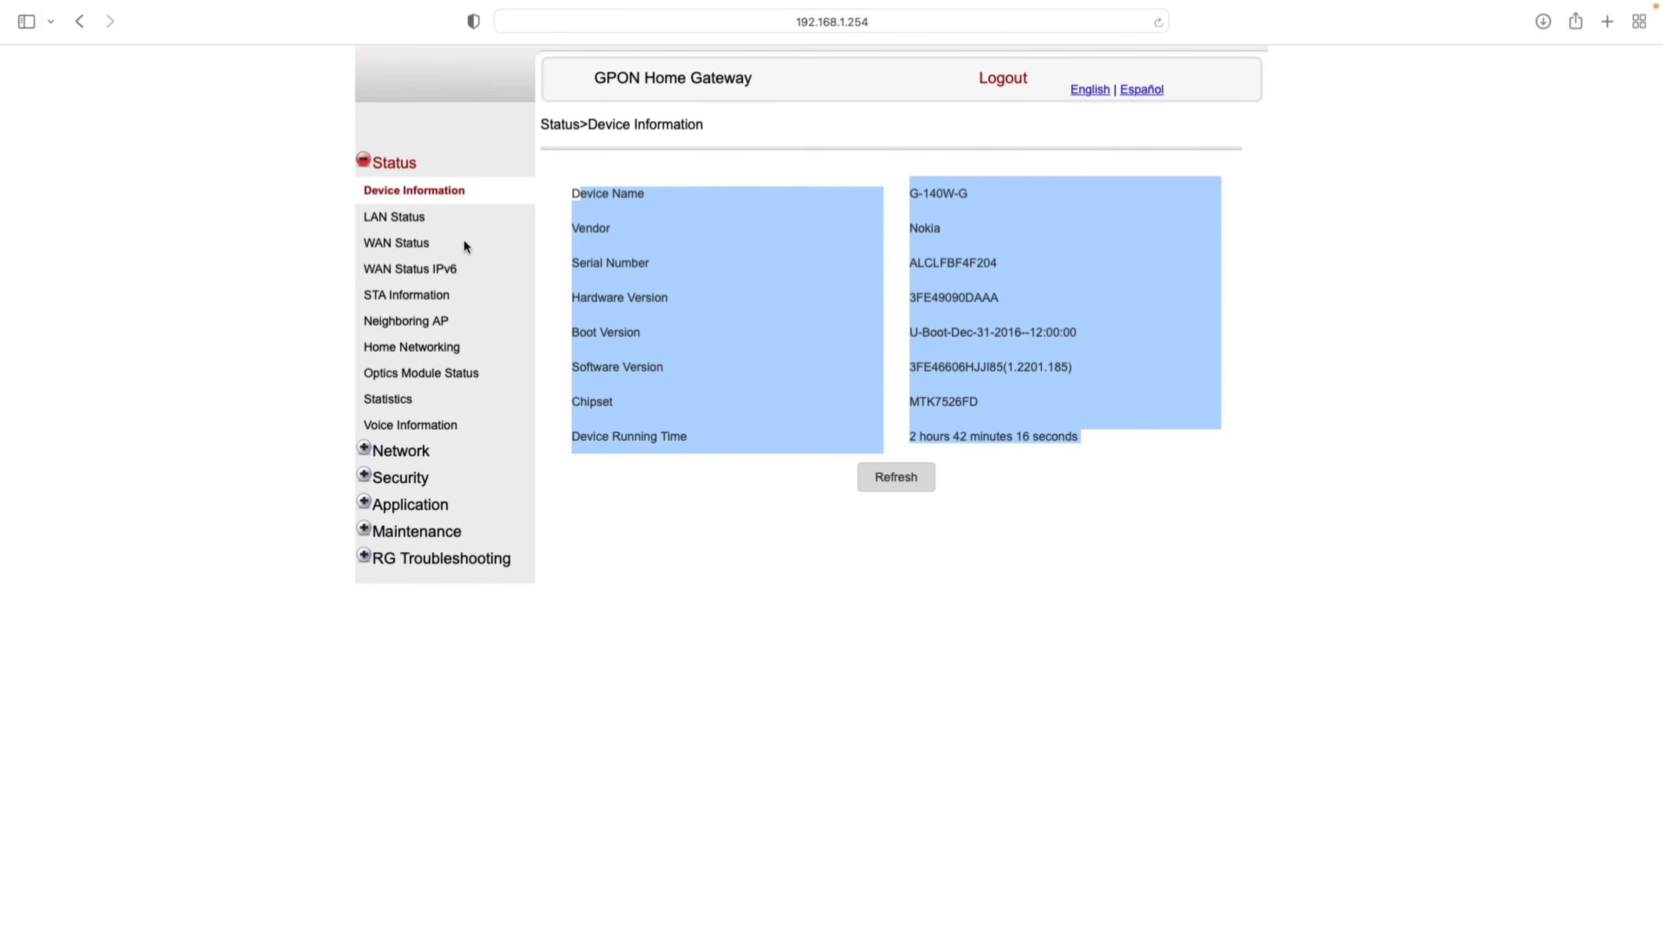
click(398, 217)
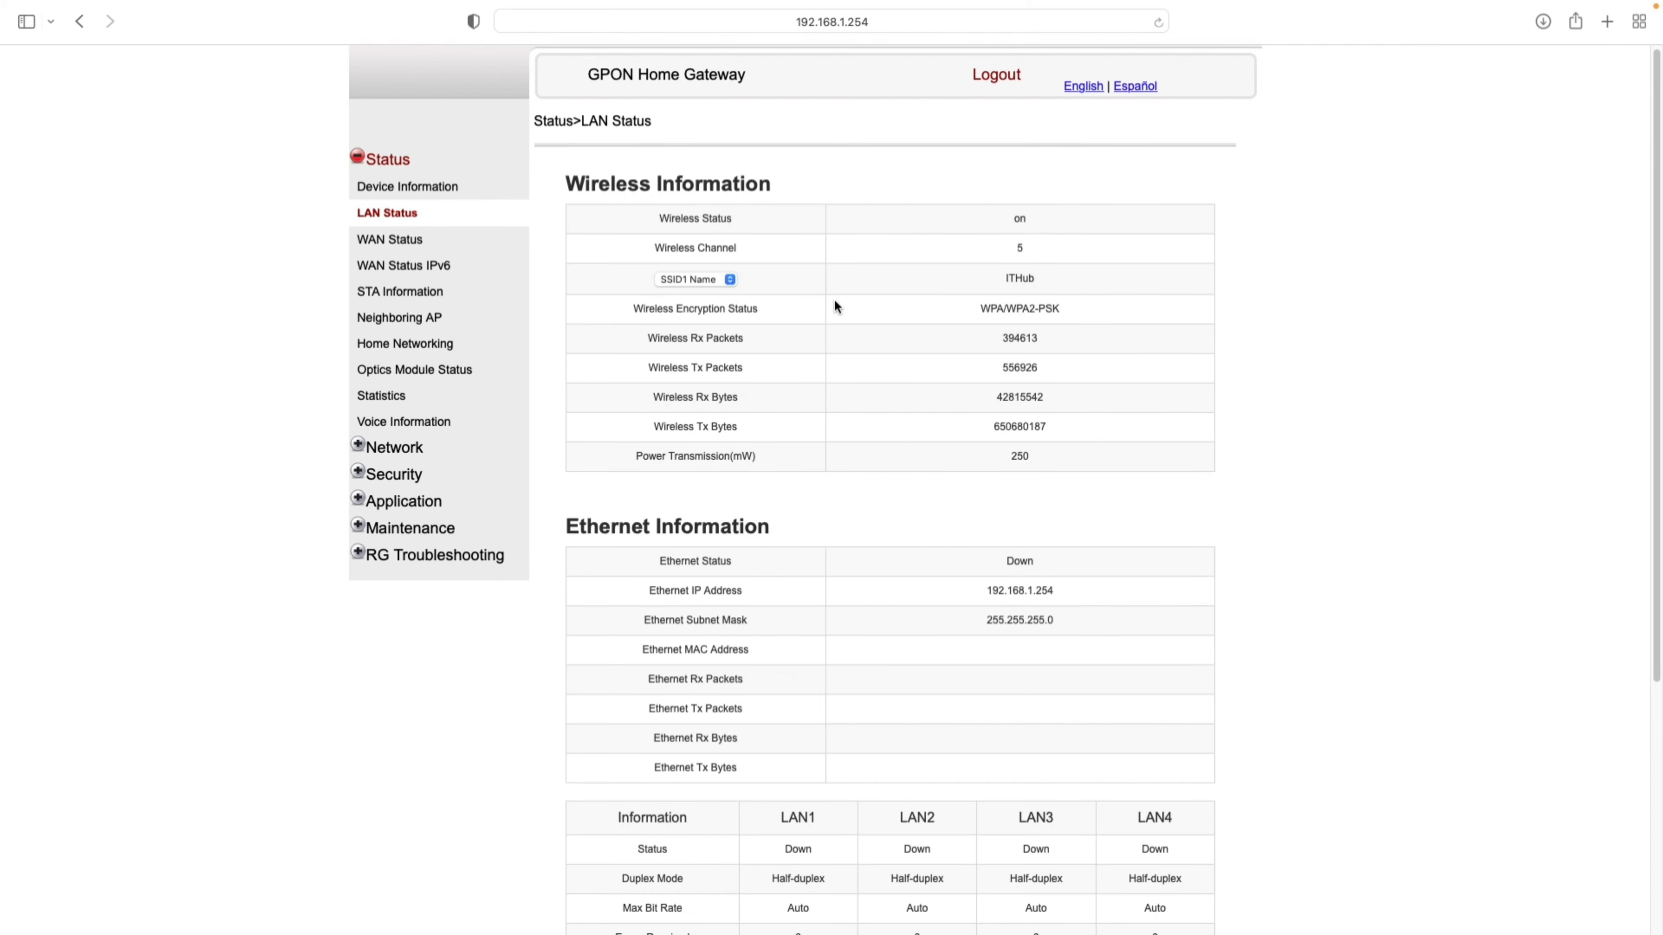
- Review WAN Status, switching the WAN Connection List to the third connection
scroll(833, 304, down, 5)
scroll(830, 295, up, 5)
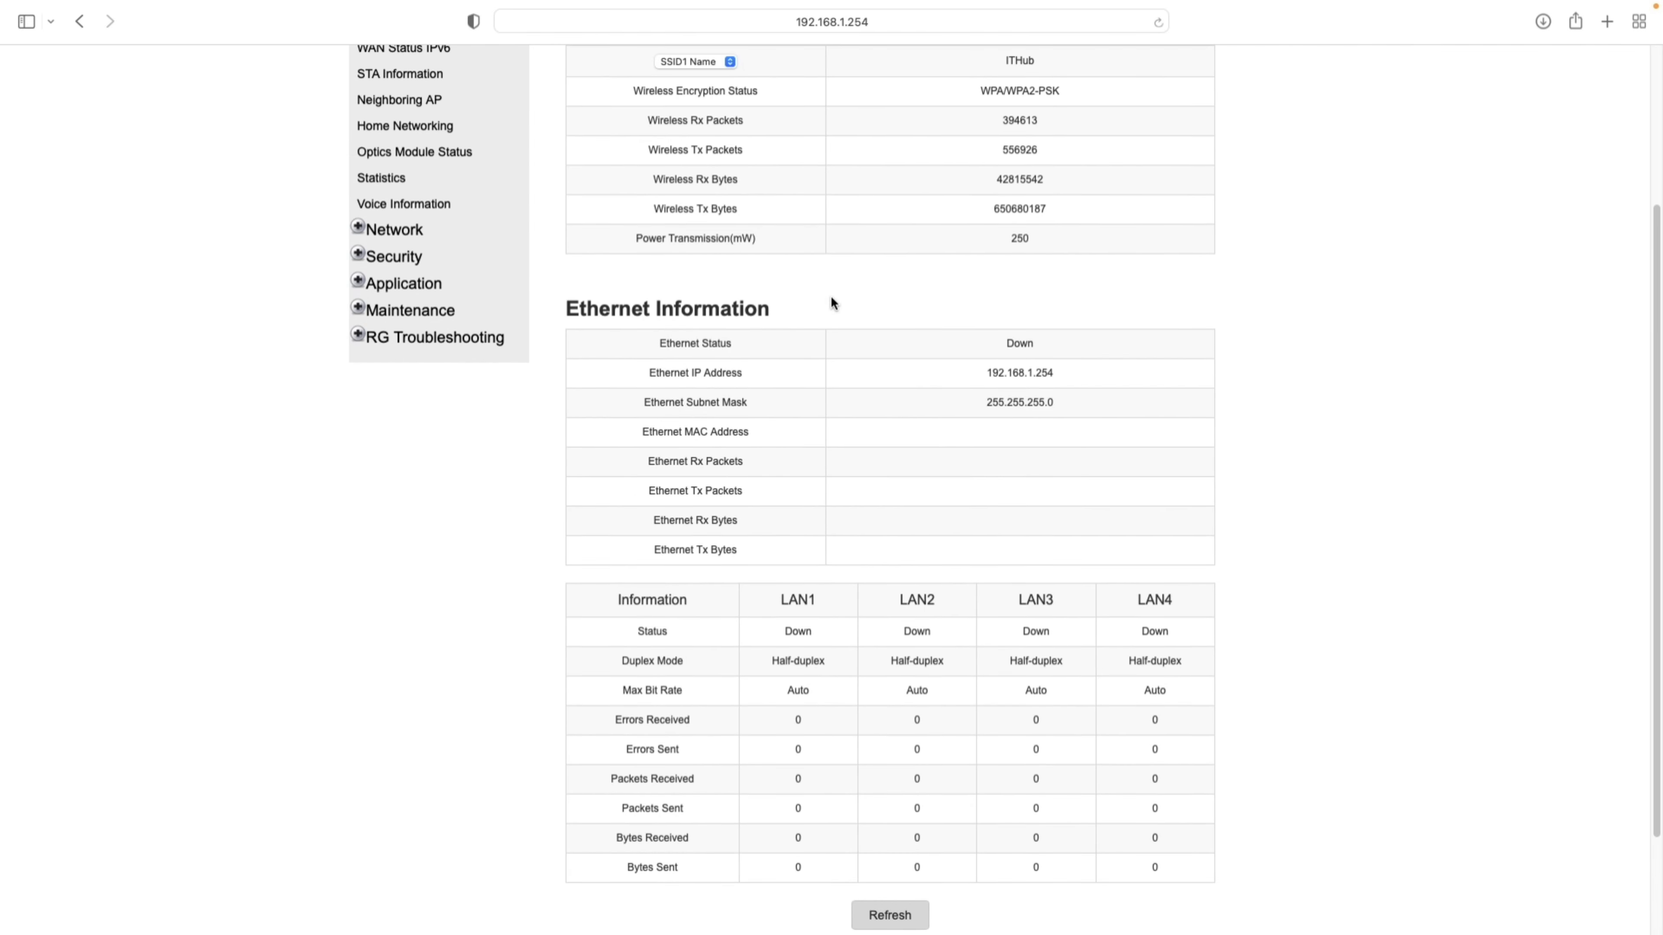
click(370, 248)
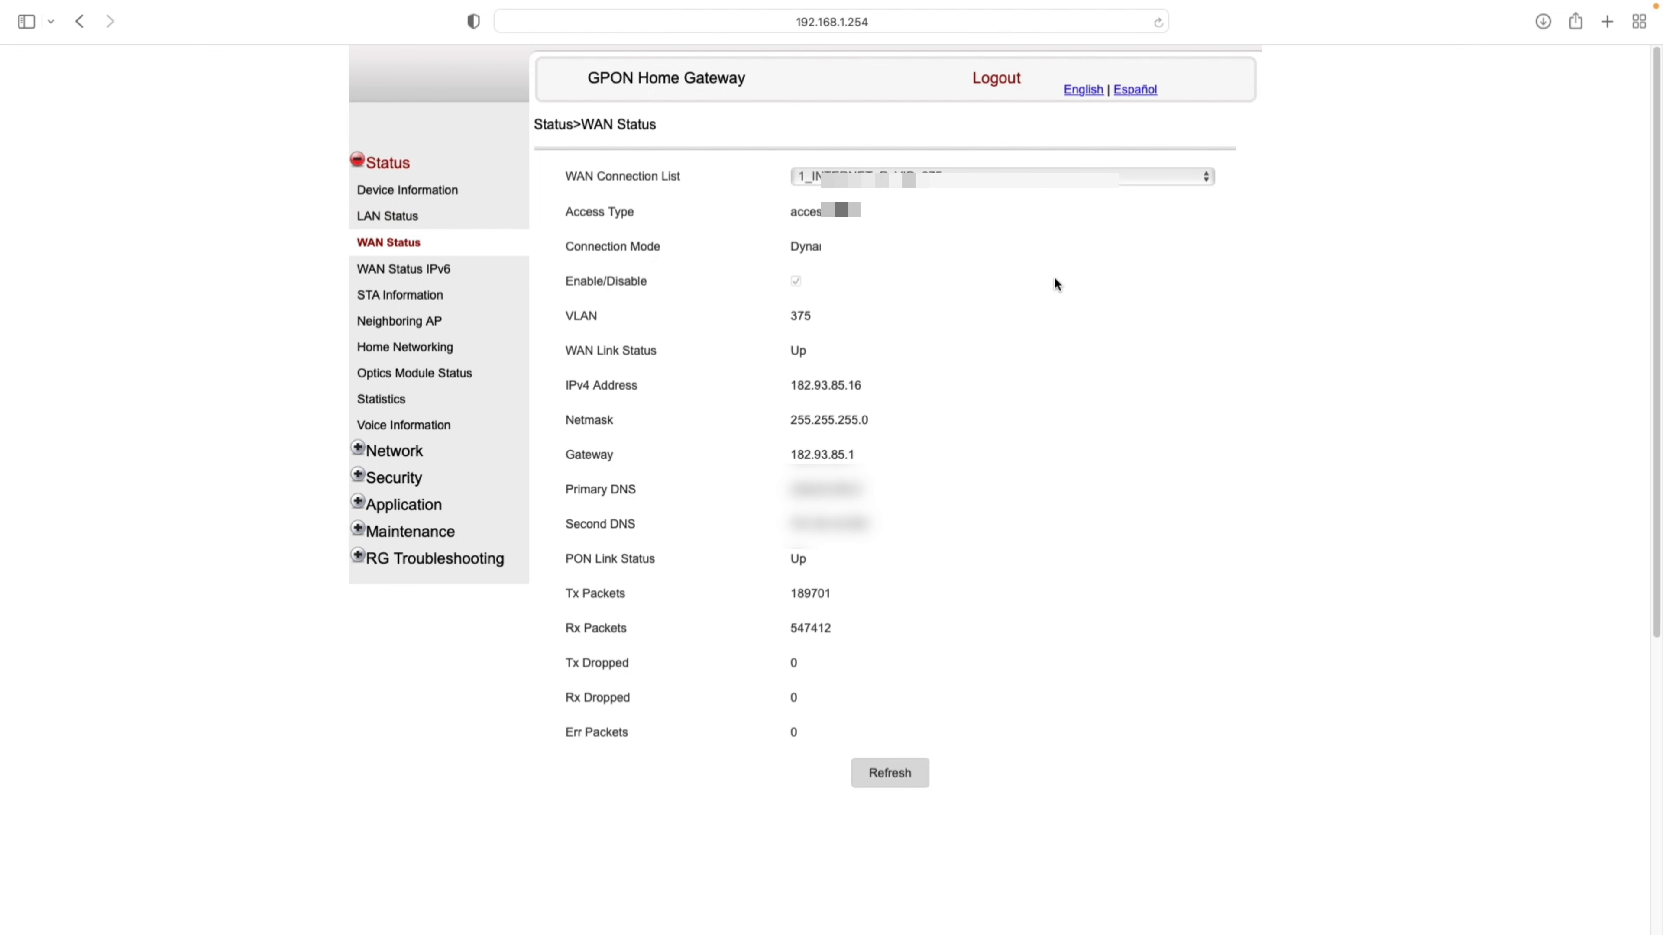
click(975, 179)
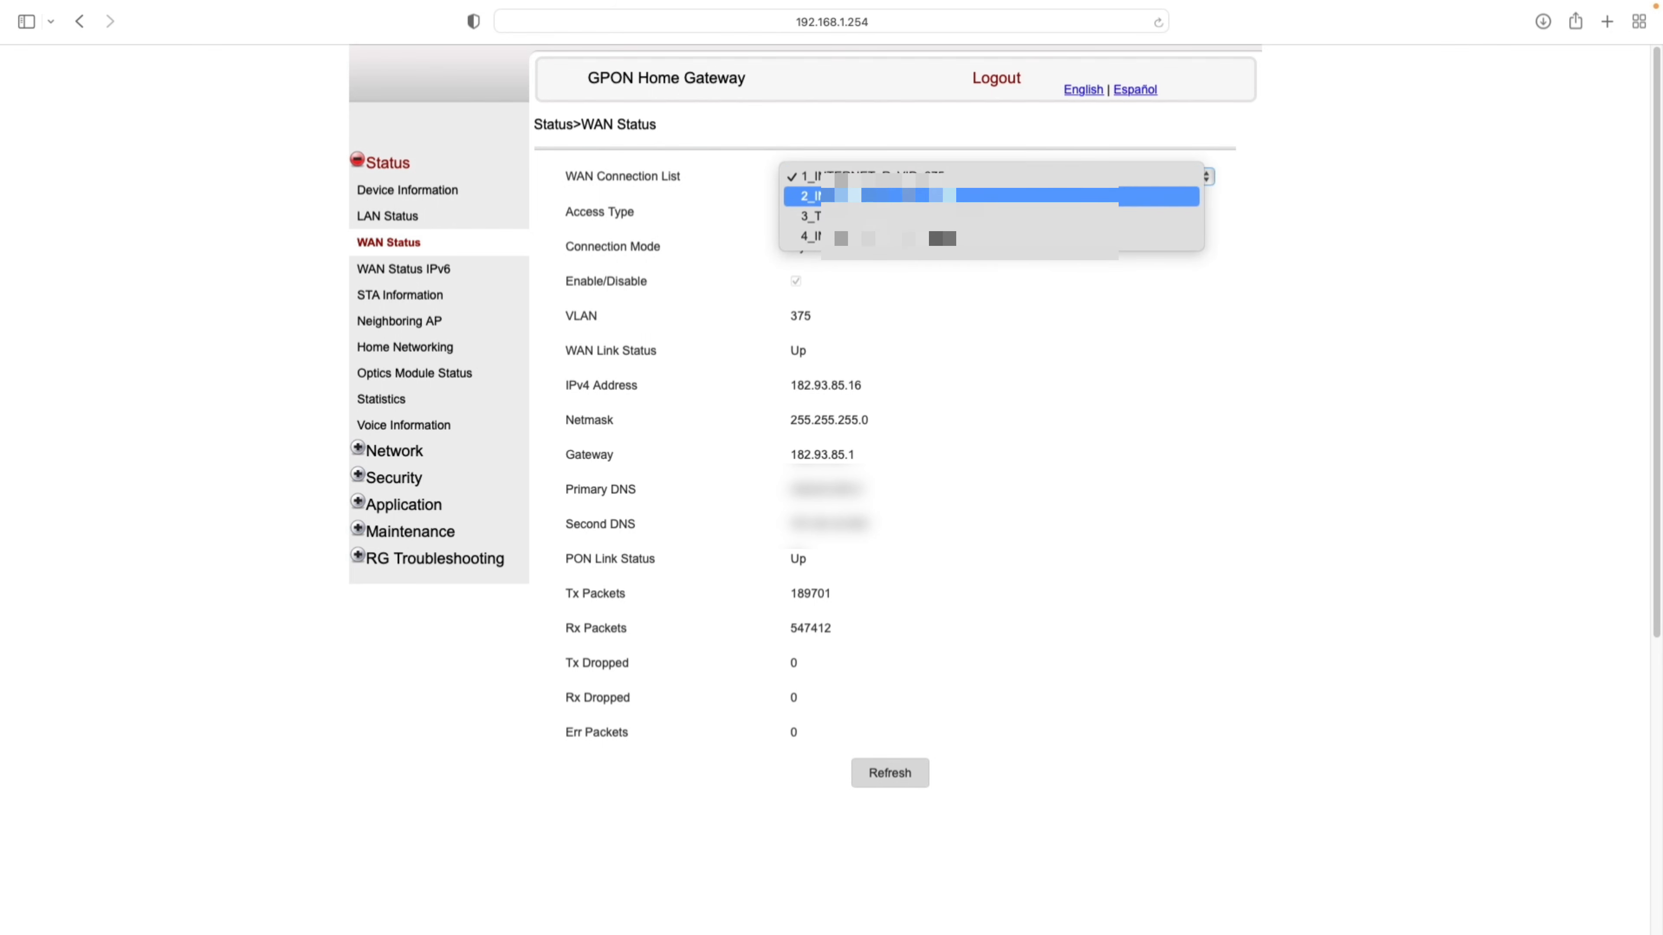
click(949, 216)
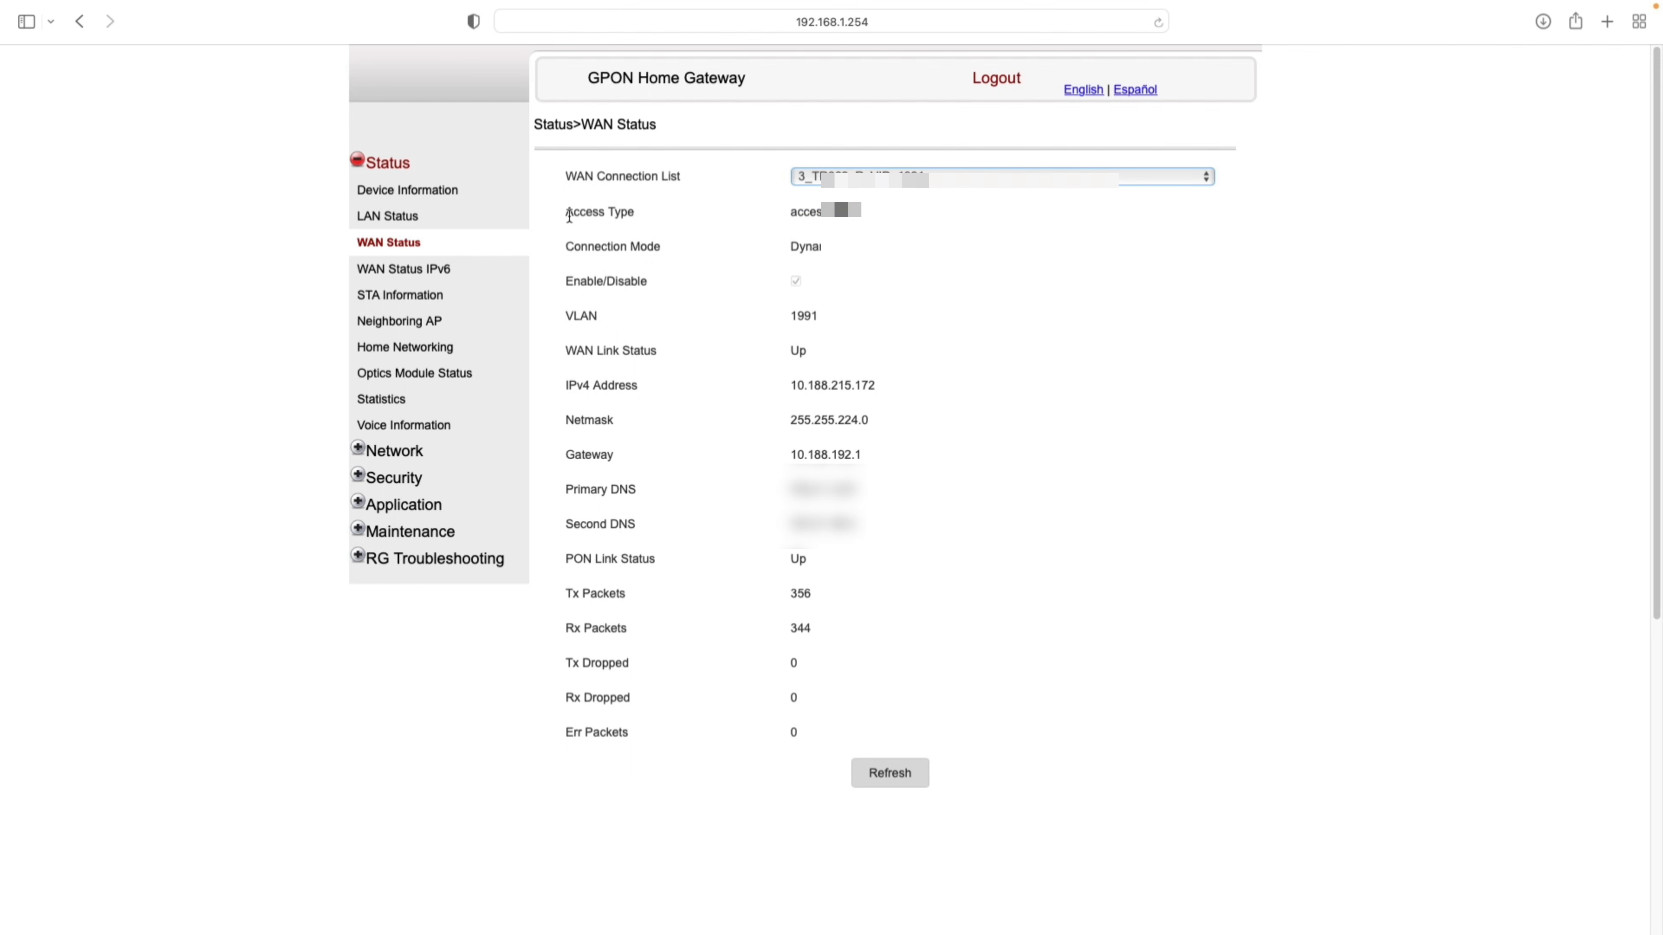
drag(568, 215, 870, 528)
click(1065, 437)
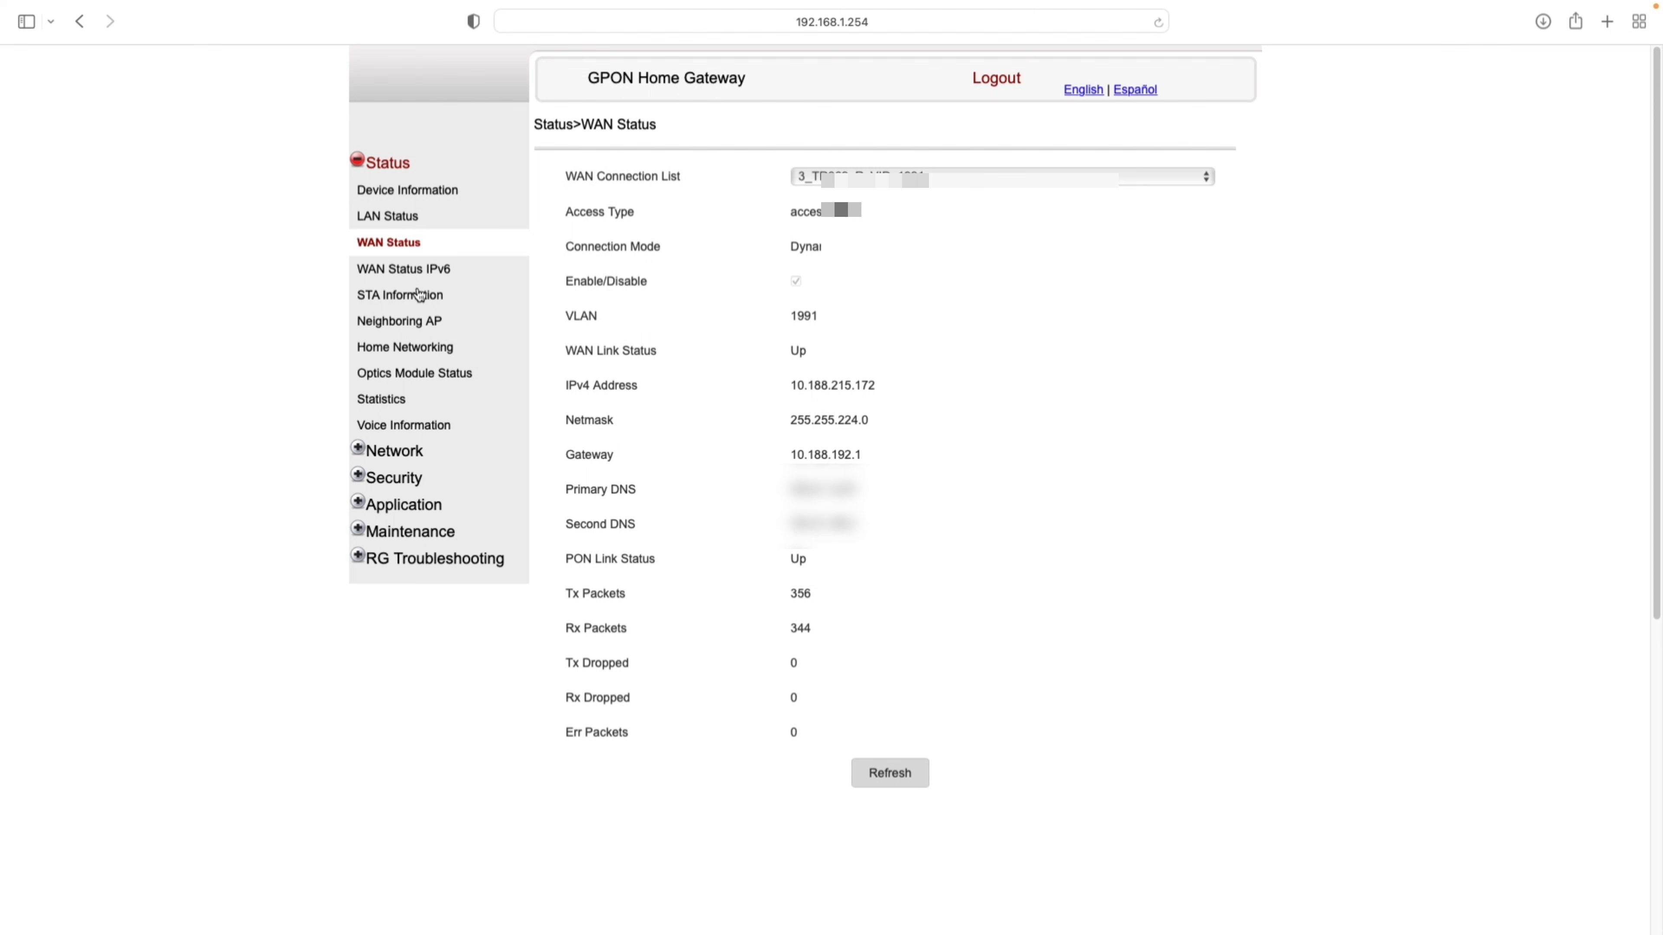
- Check the IPv6 WAN status, STA Information and Neighboring AP pages
click(420, 274)
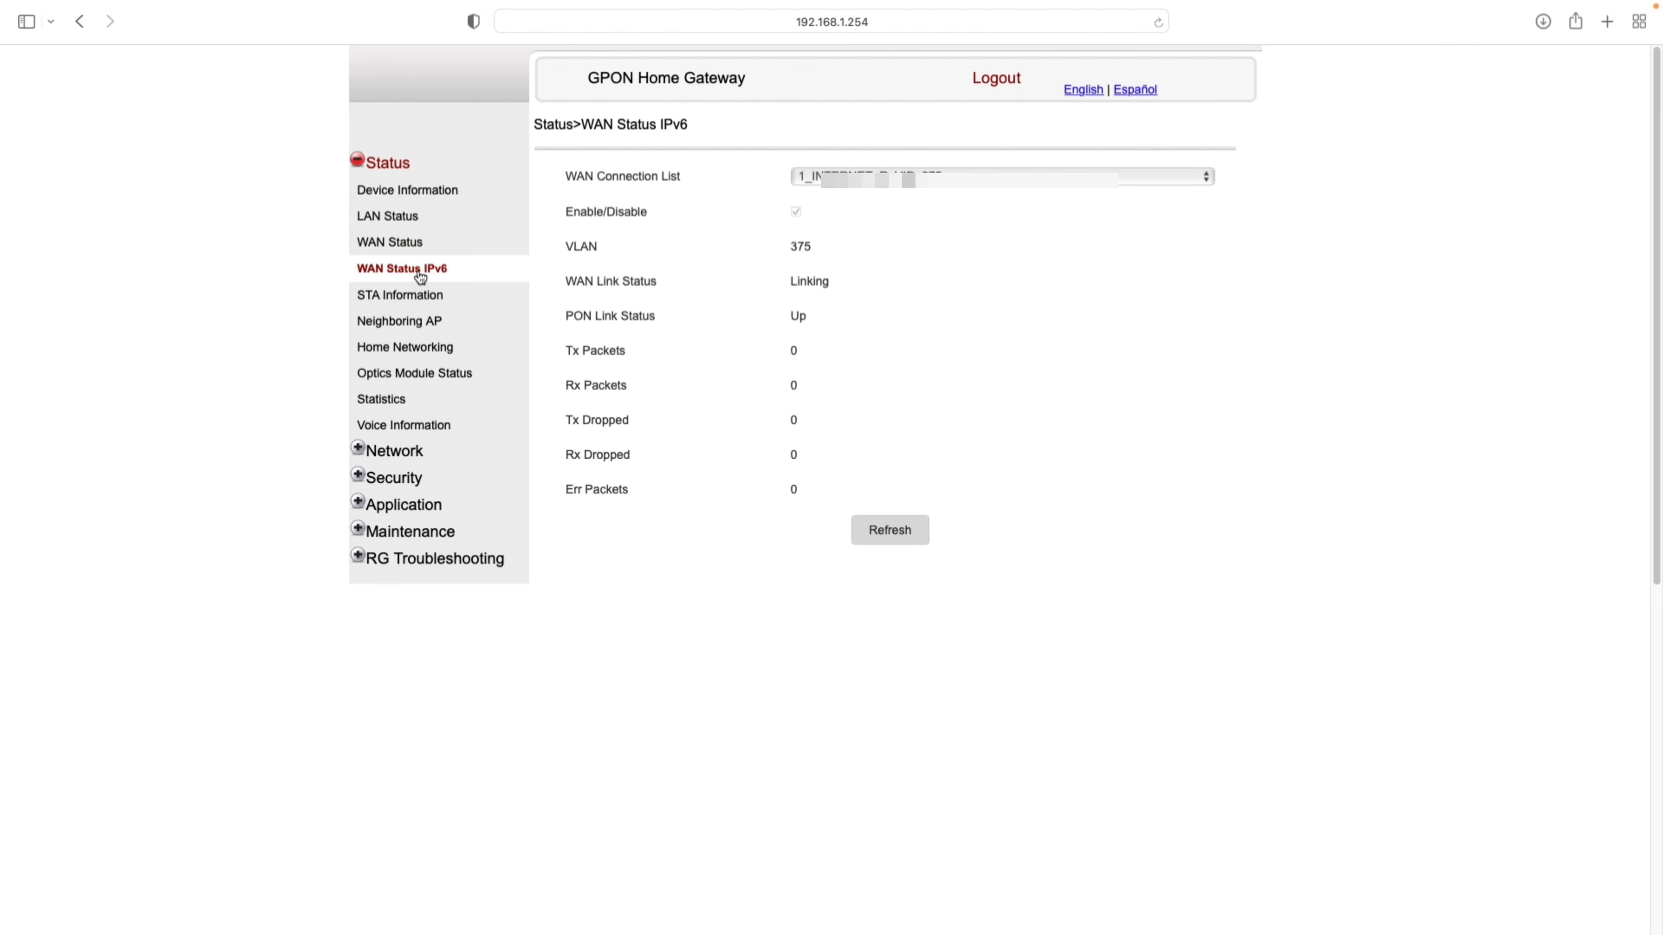
drag(876, 271, 894, 431)
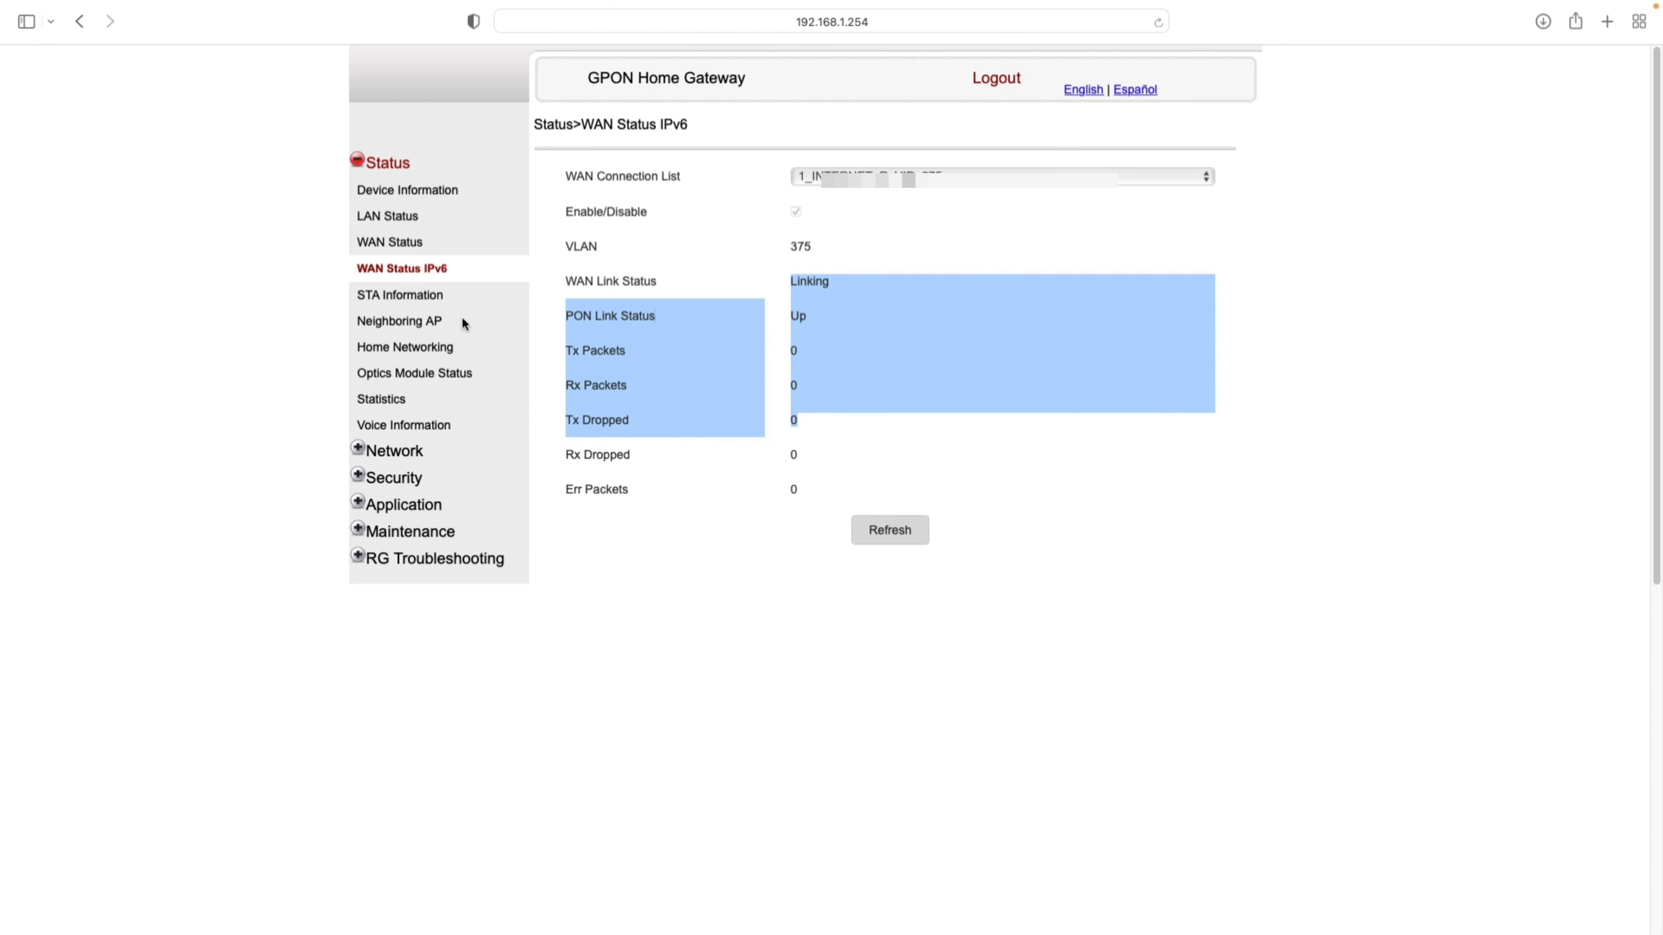
click(414, 296)
click(420, 321)
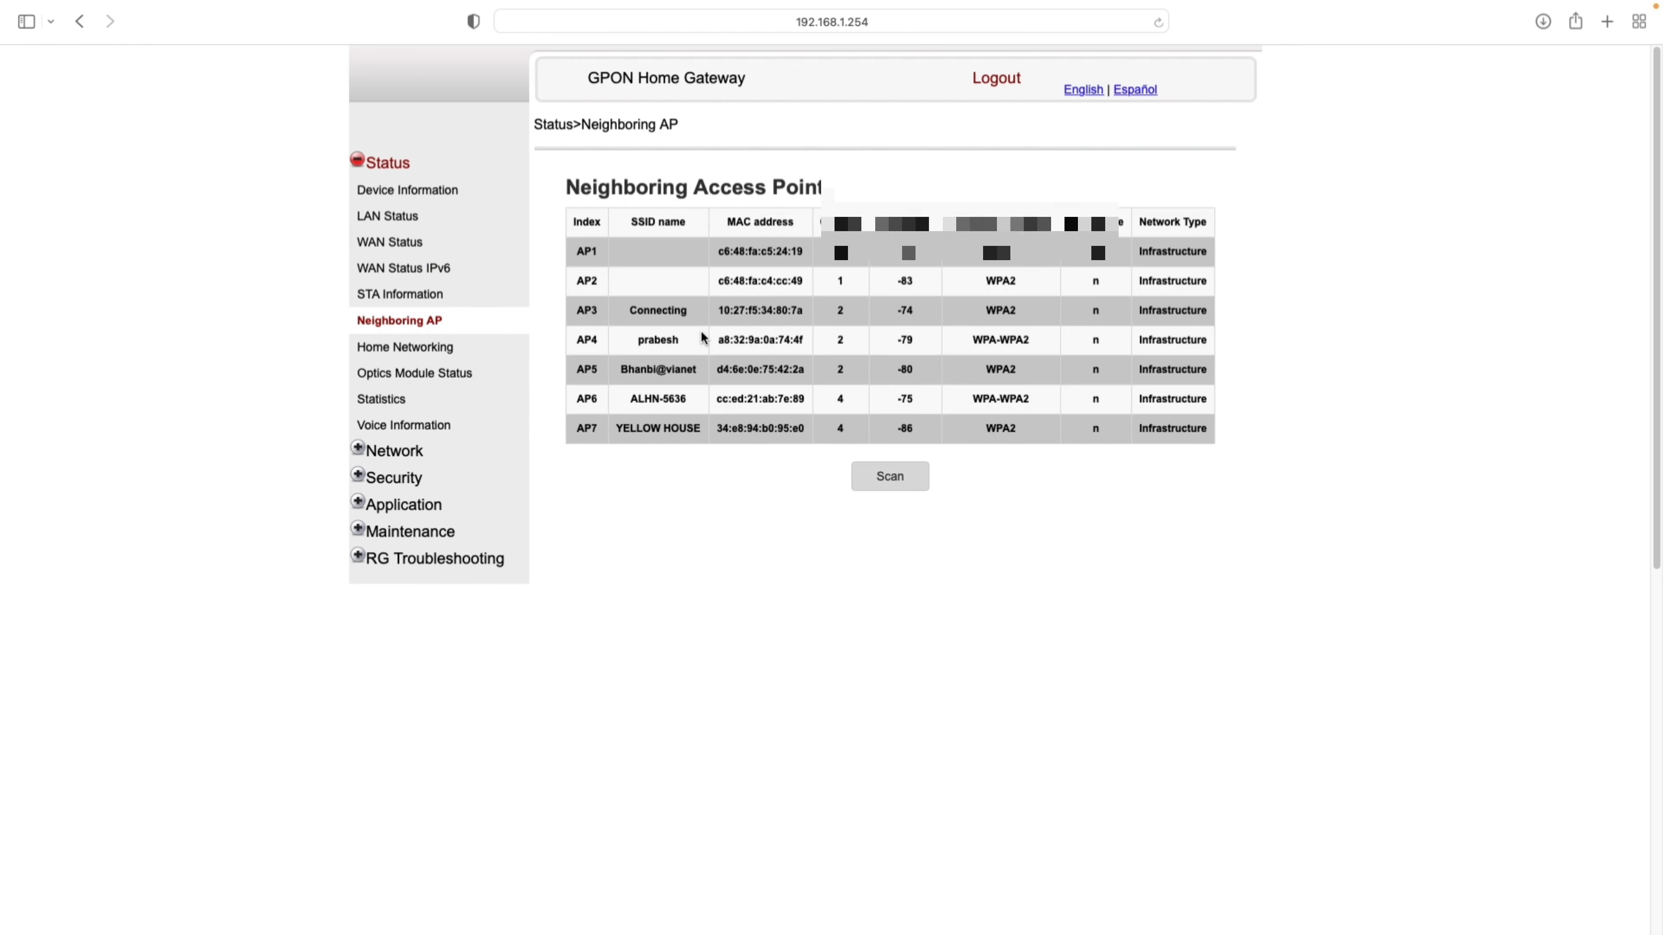
- Check Home Networking, Optics Module Status and Statistics WLAN counters, then return to Device Information
click(405, 347)
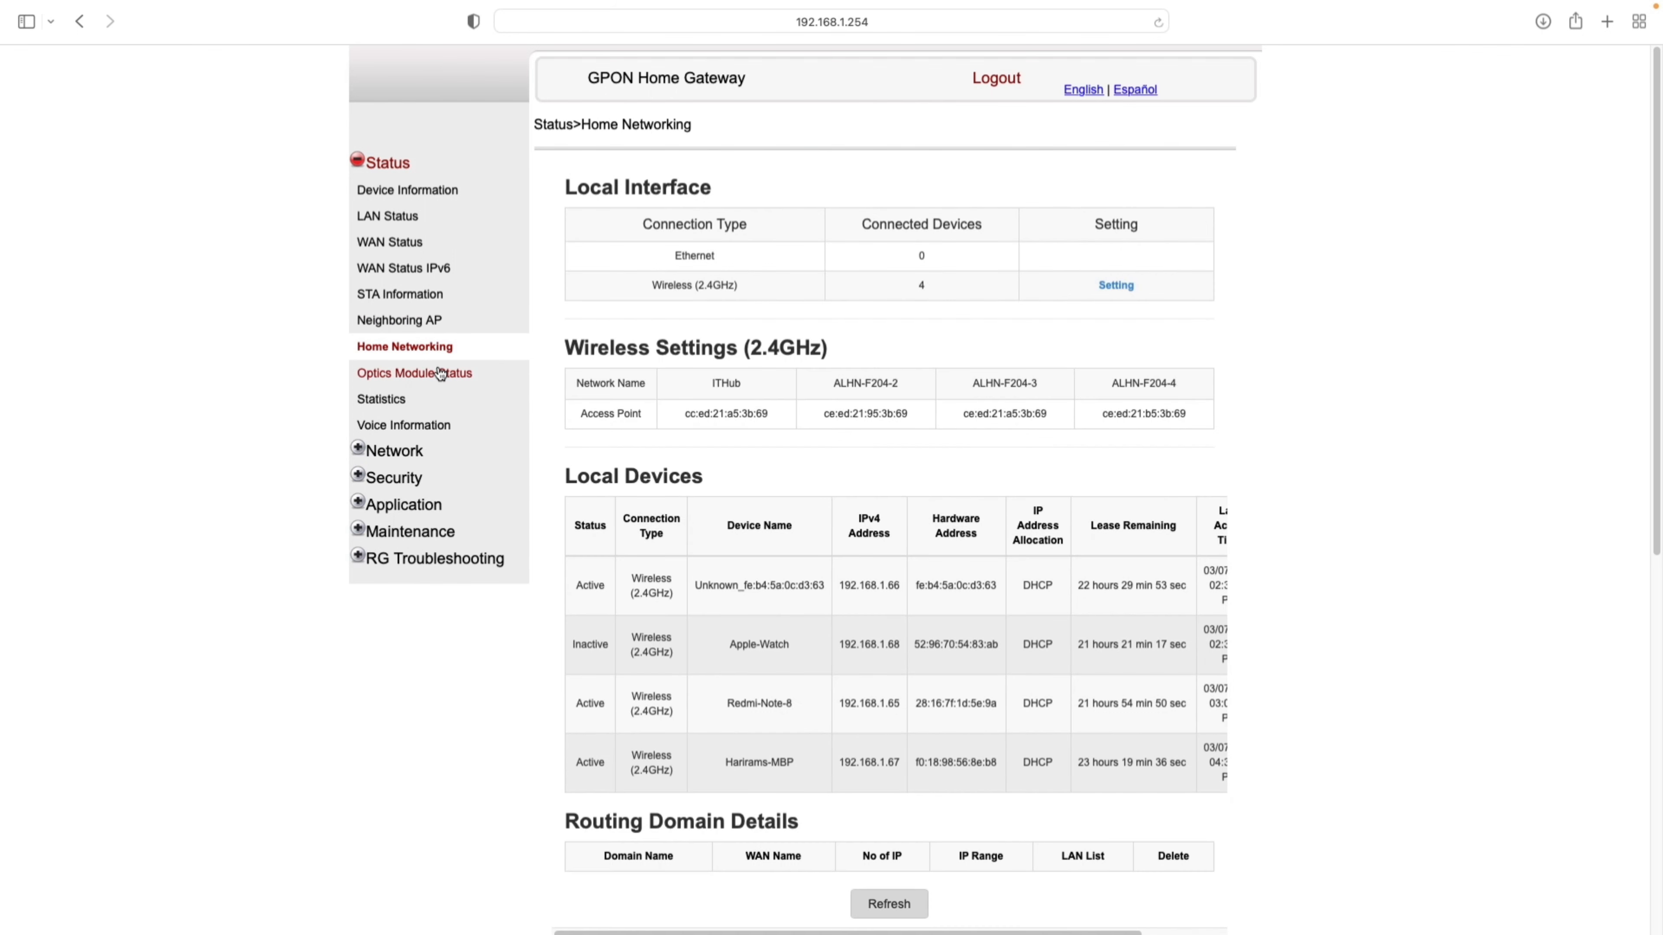
click(440, 372)
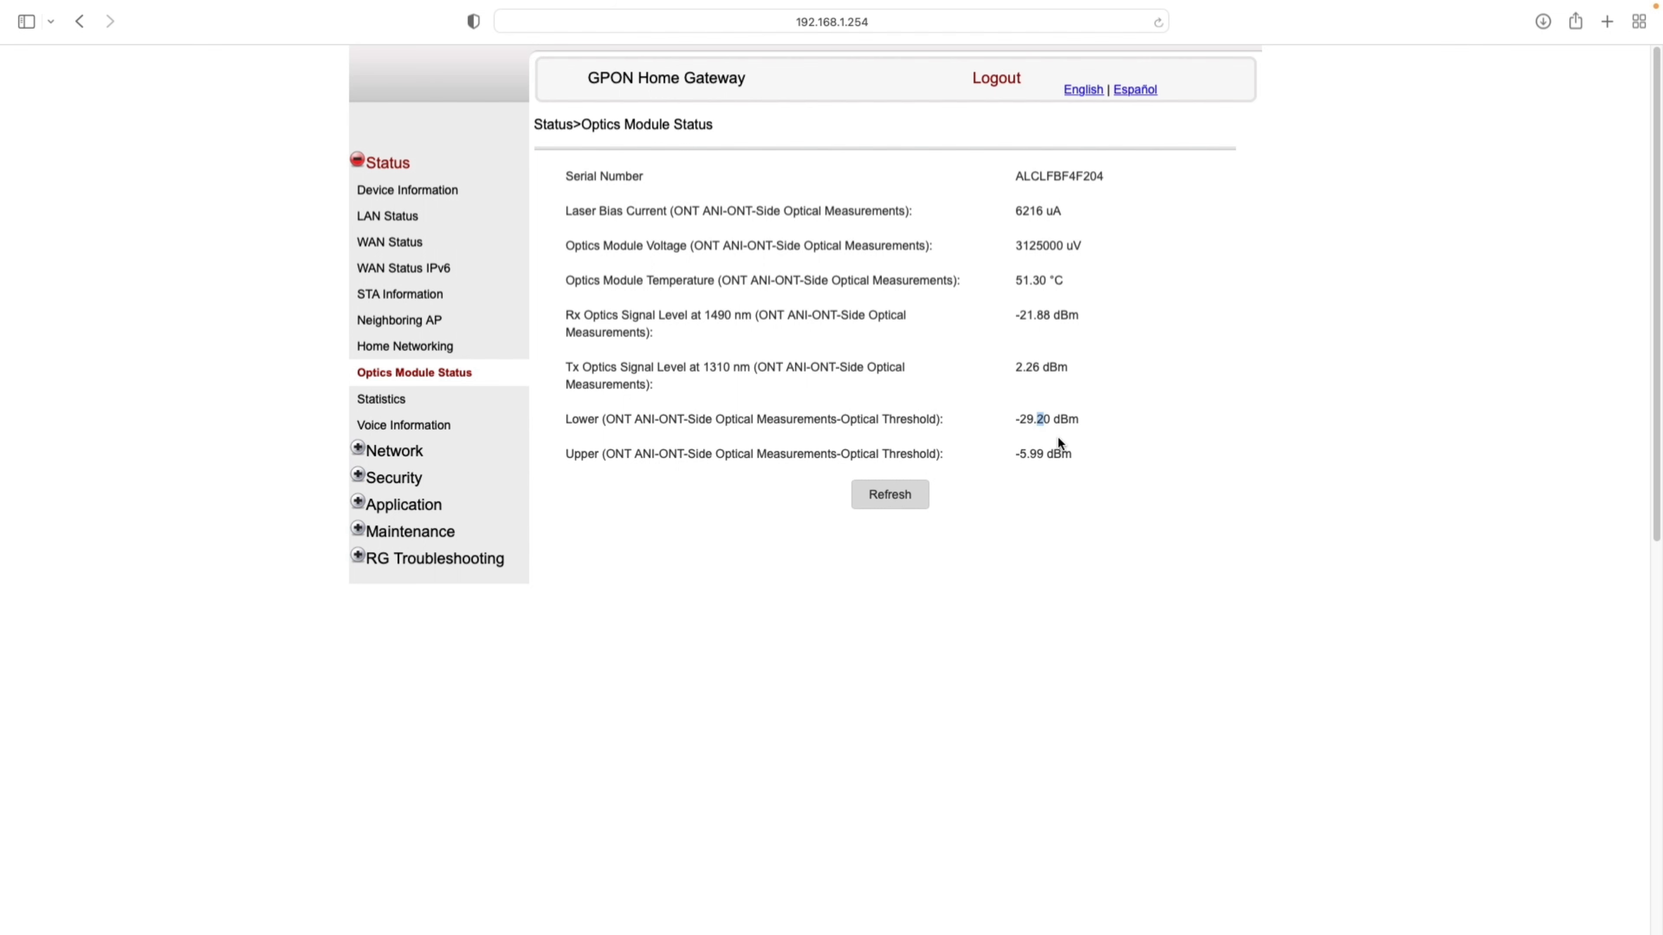
click(393, 401)
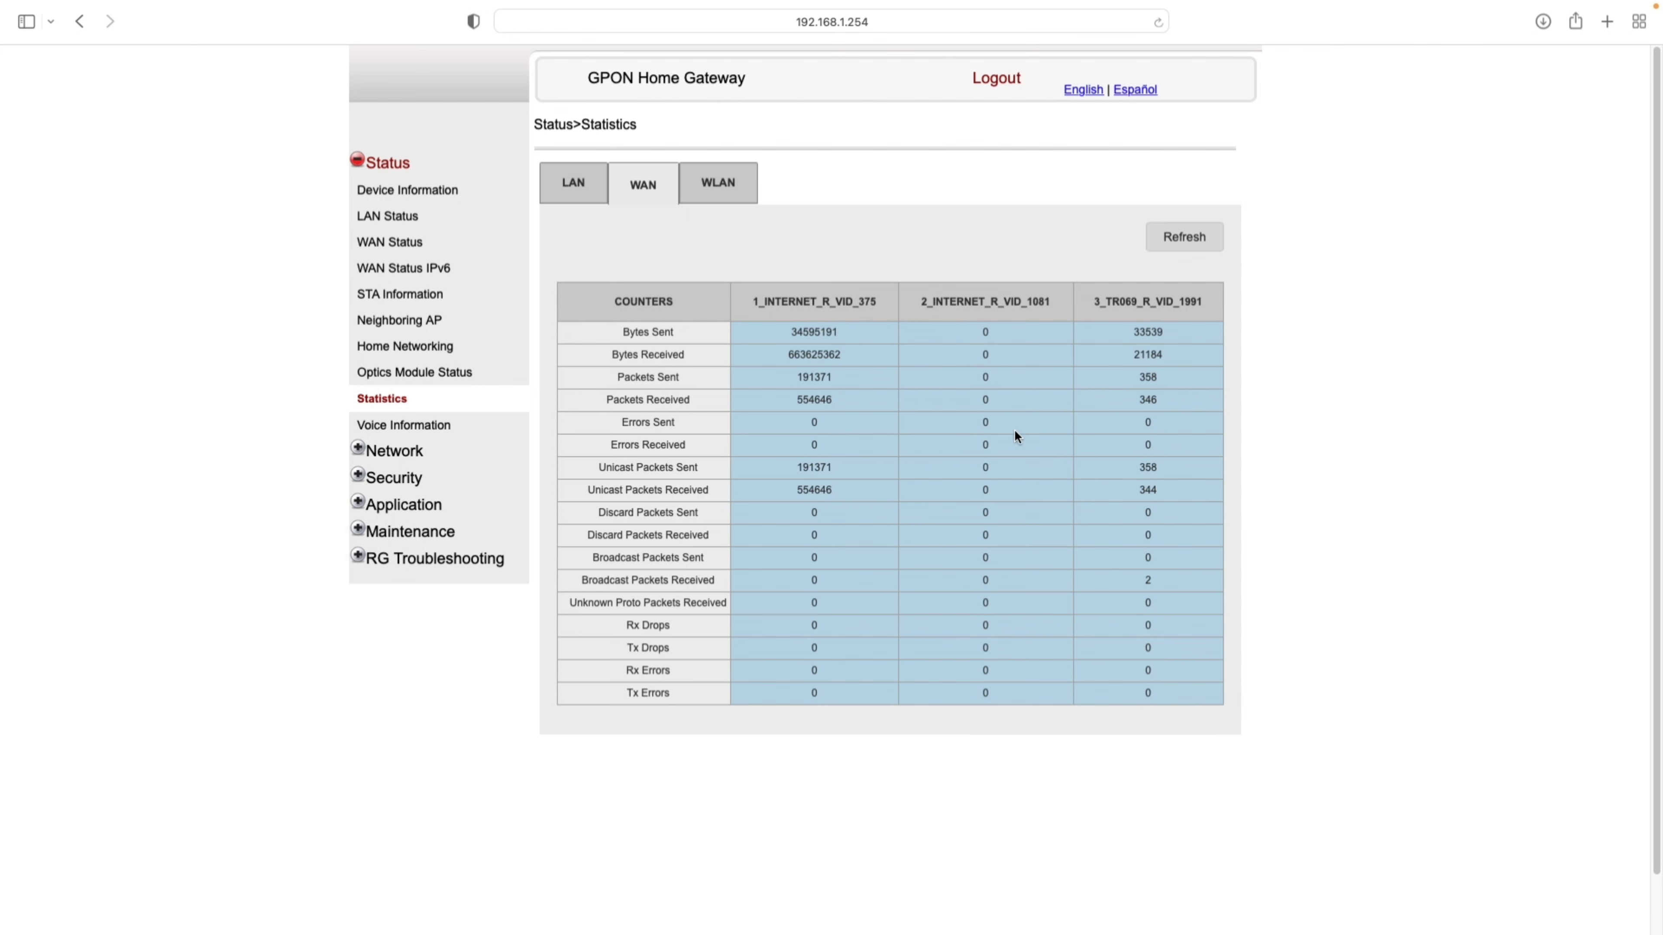
click(722, 197)
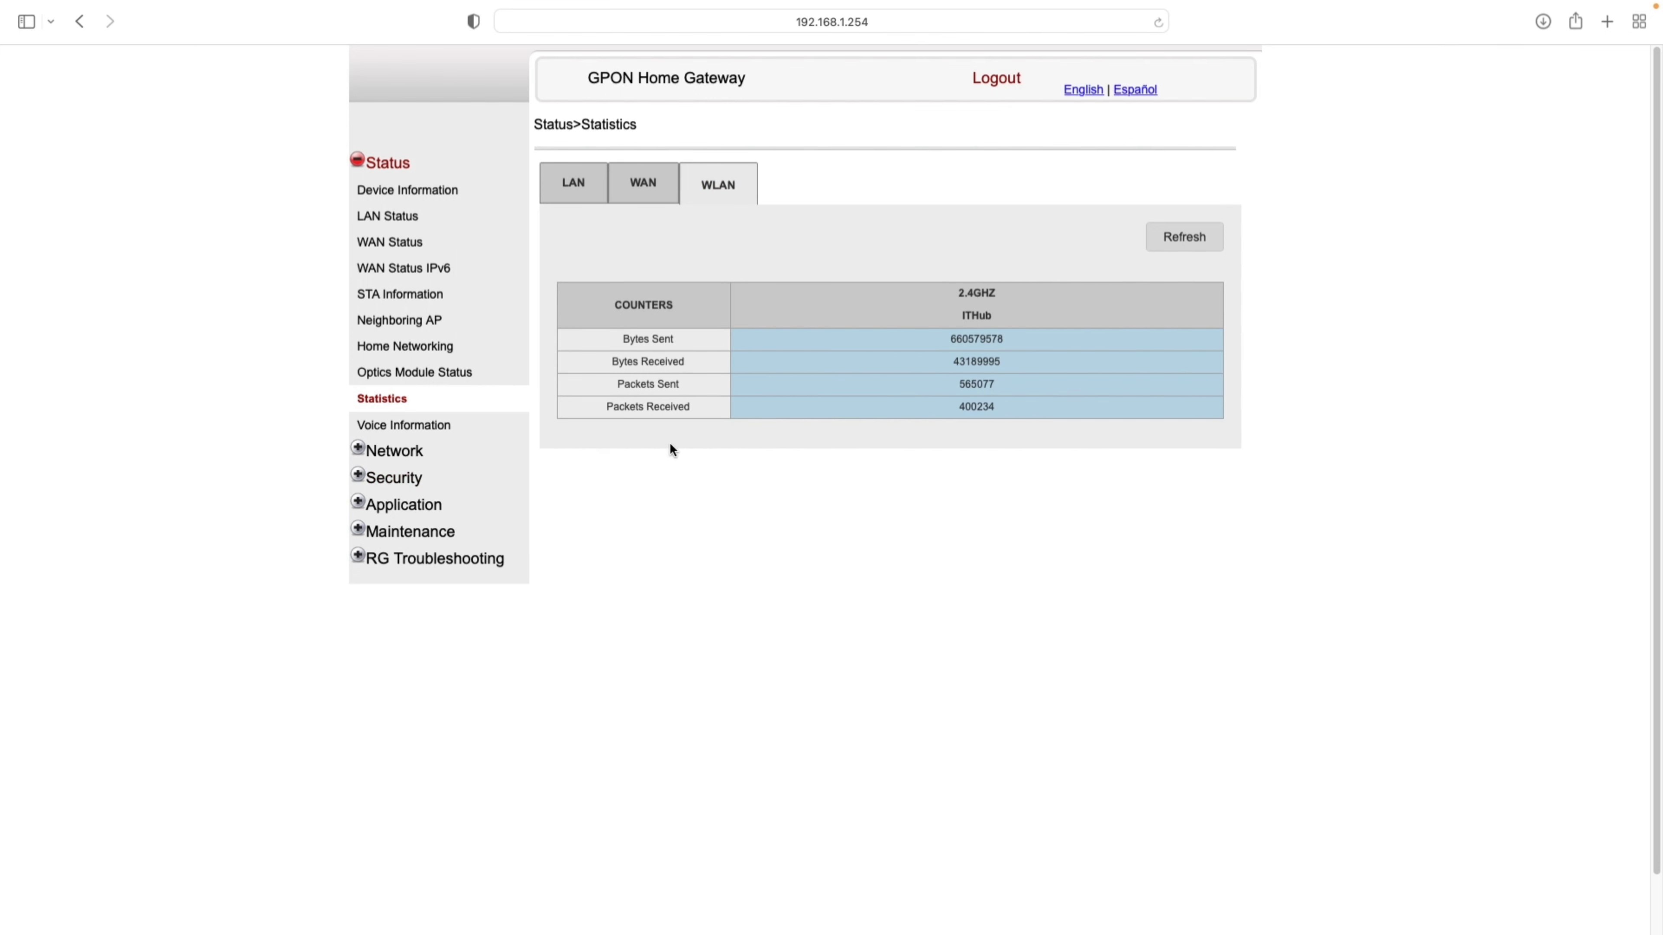
click(387, 190)
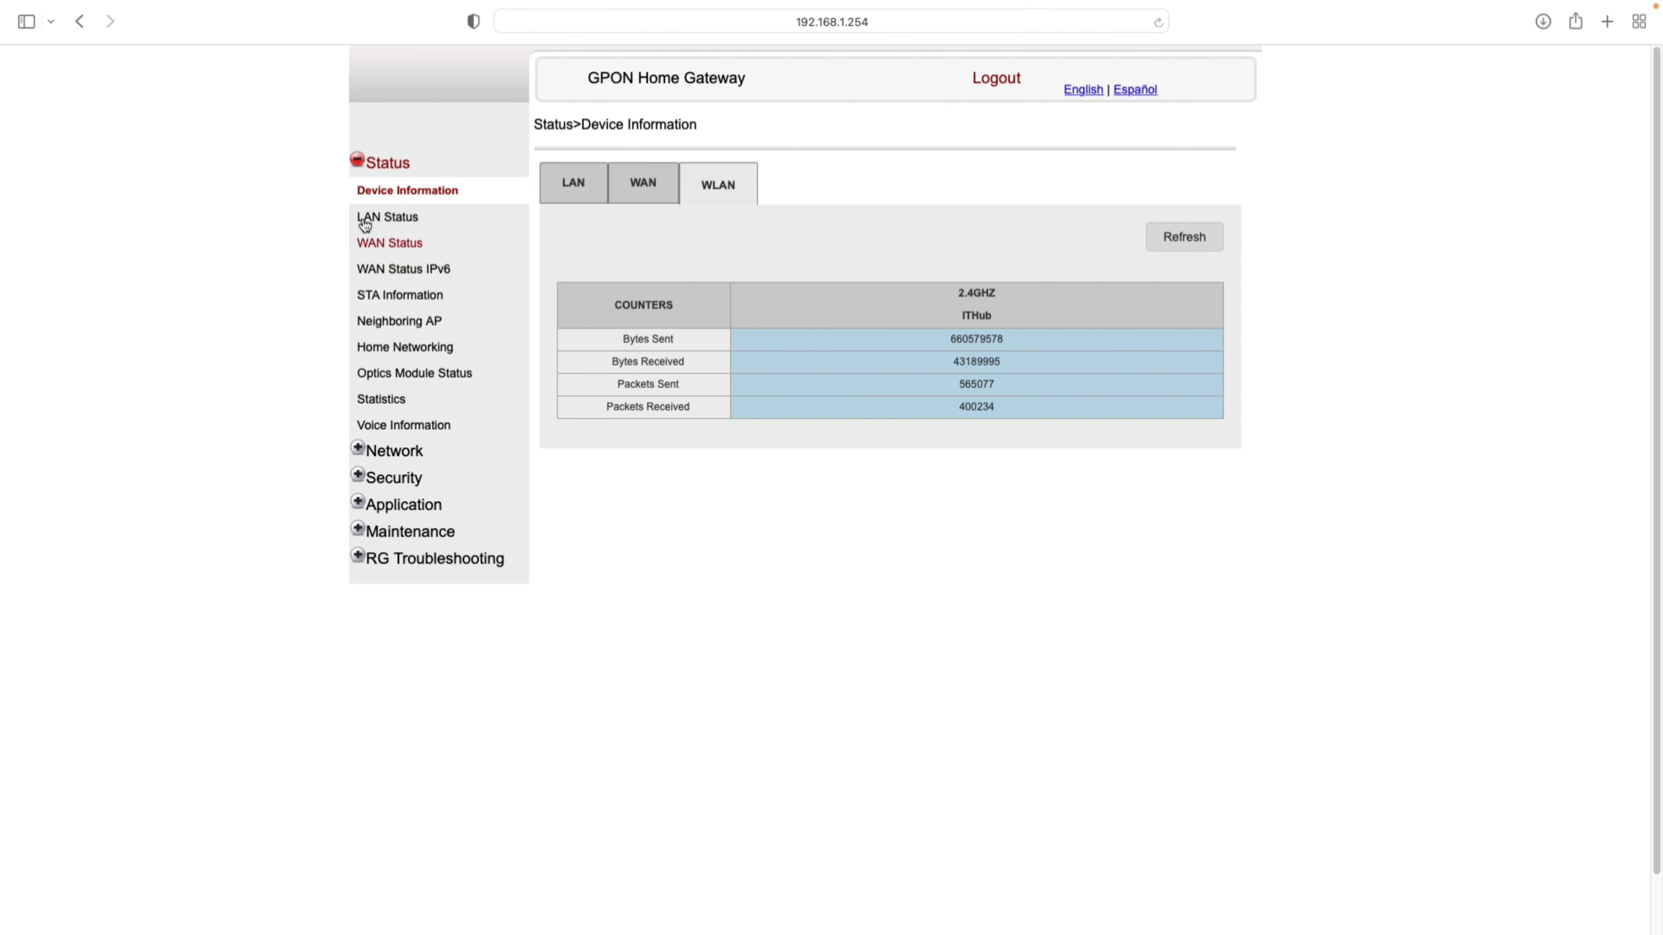
- In Network LAN settings, uncheck All Ports to Bridge Mode so Ports 2–4 return to Route Mode
click(358, 449)
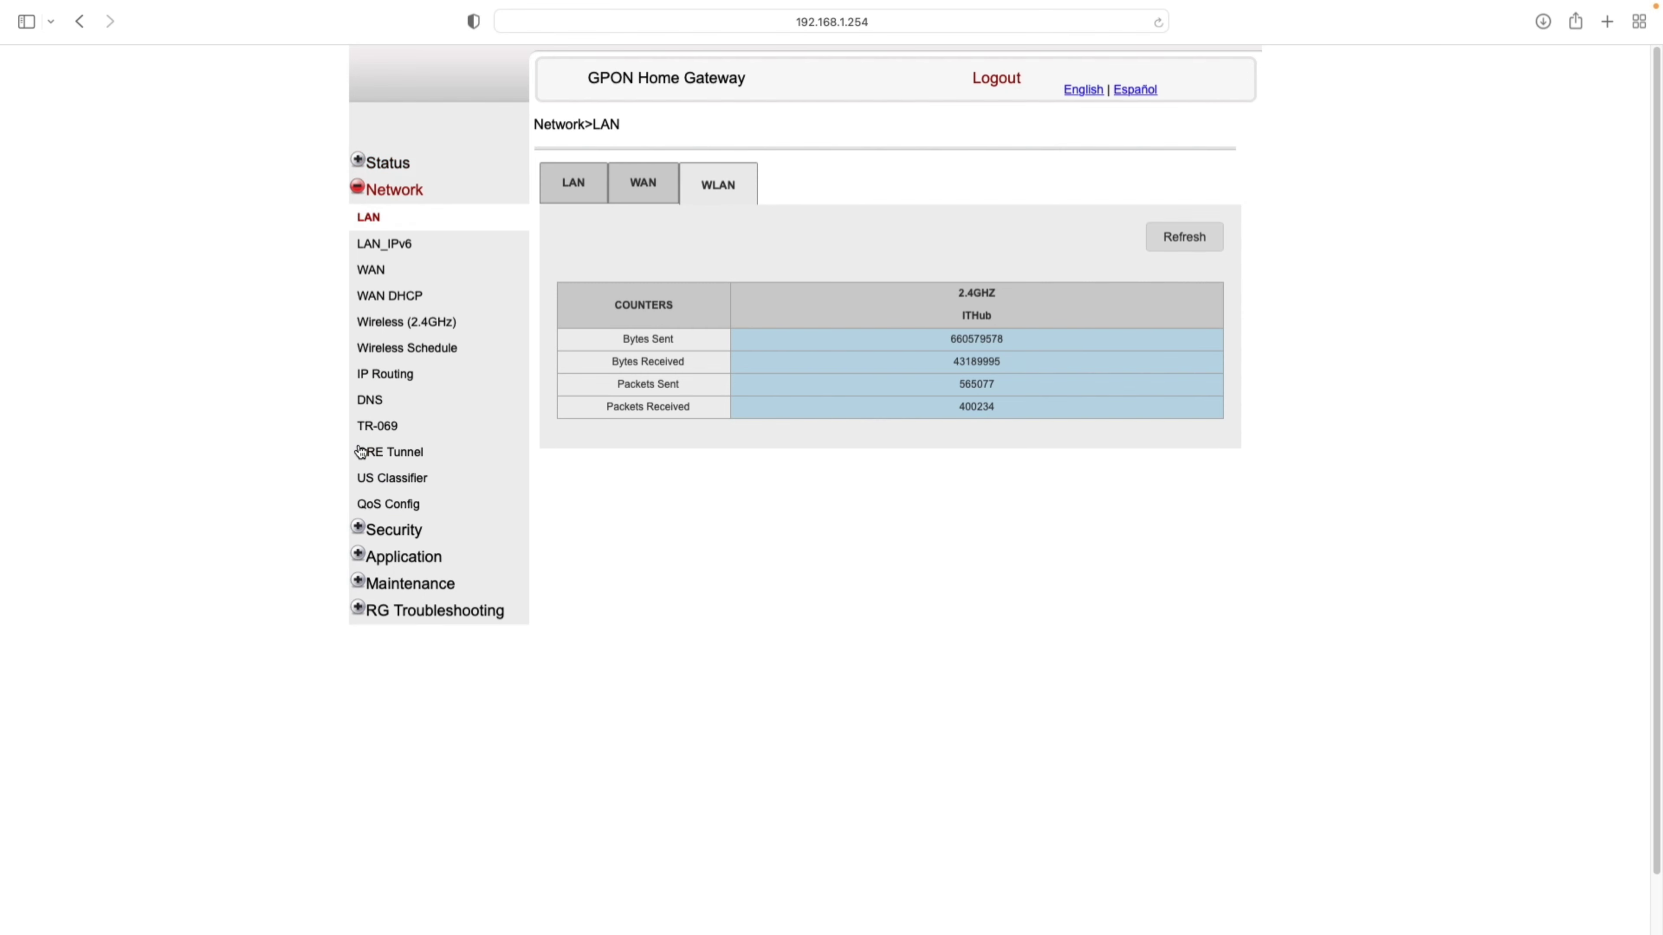
click(367, 219)
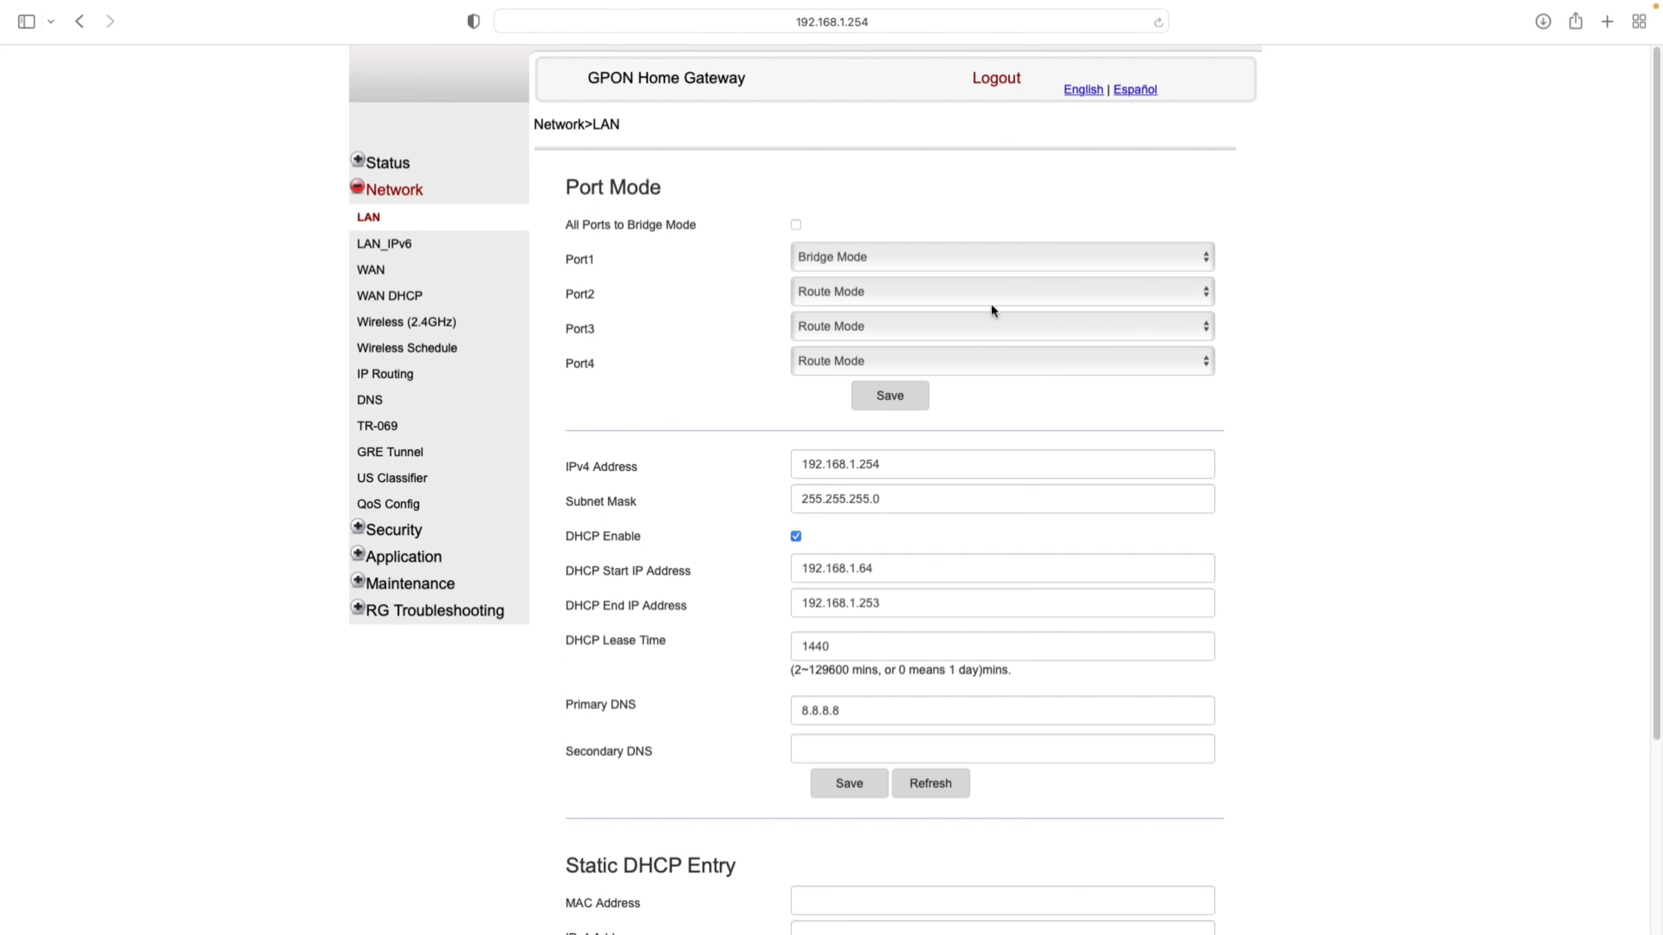
click(939, 258)
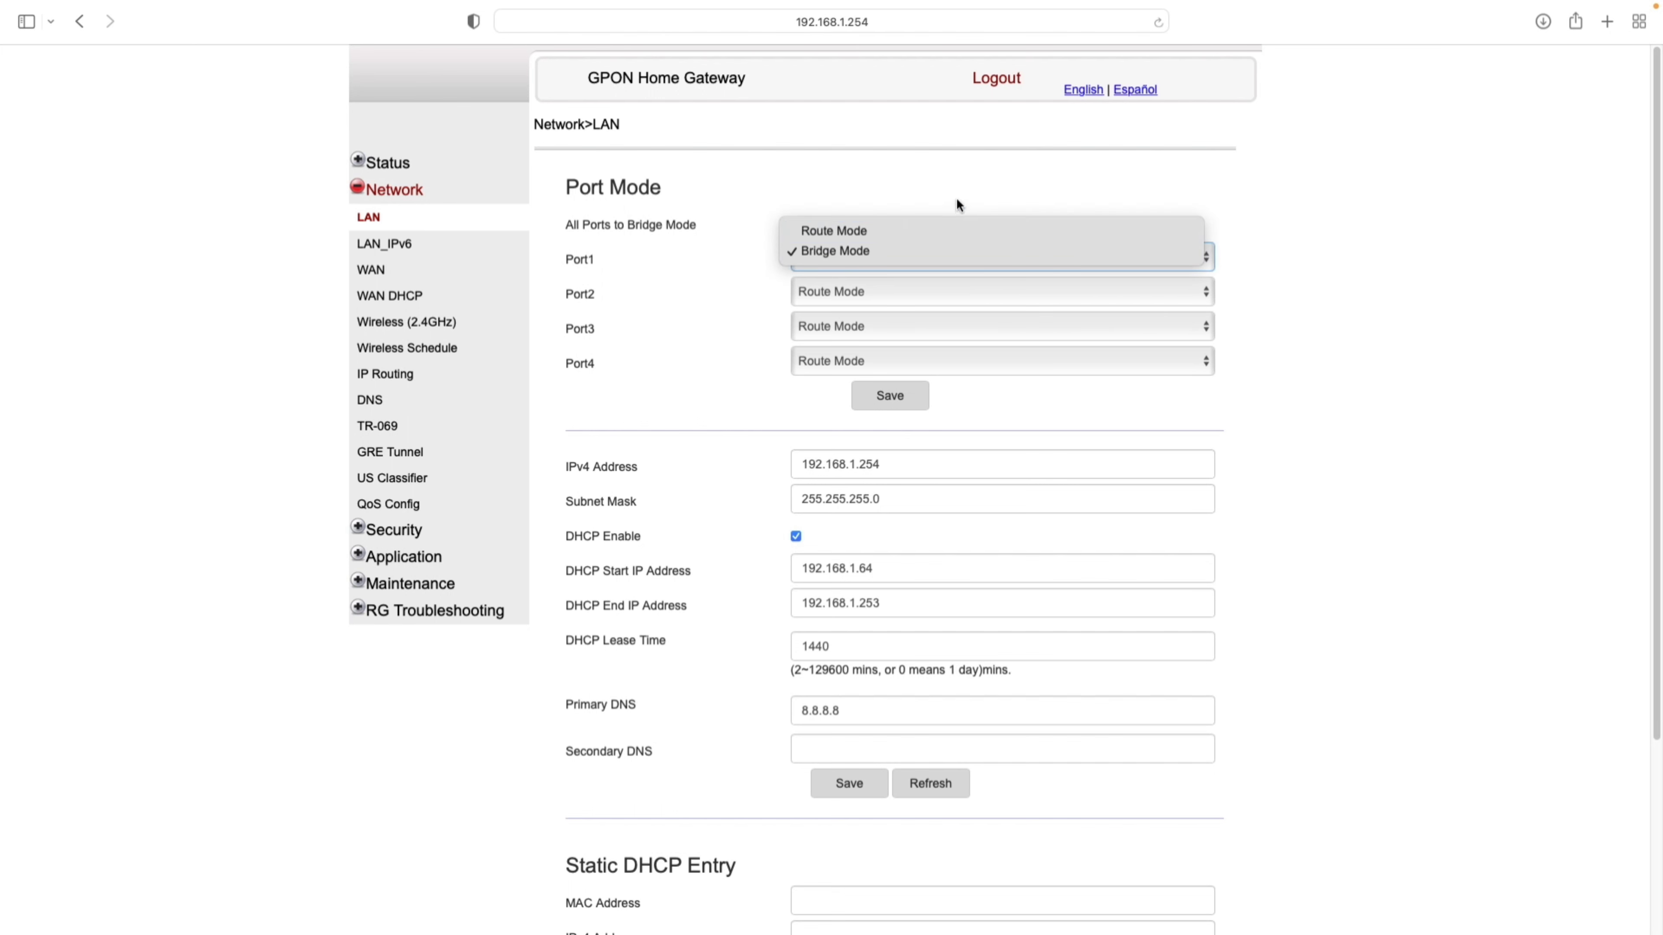
click(922, 198)
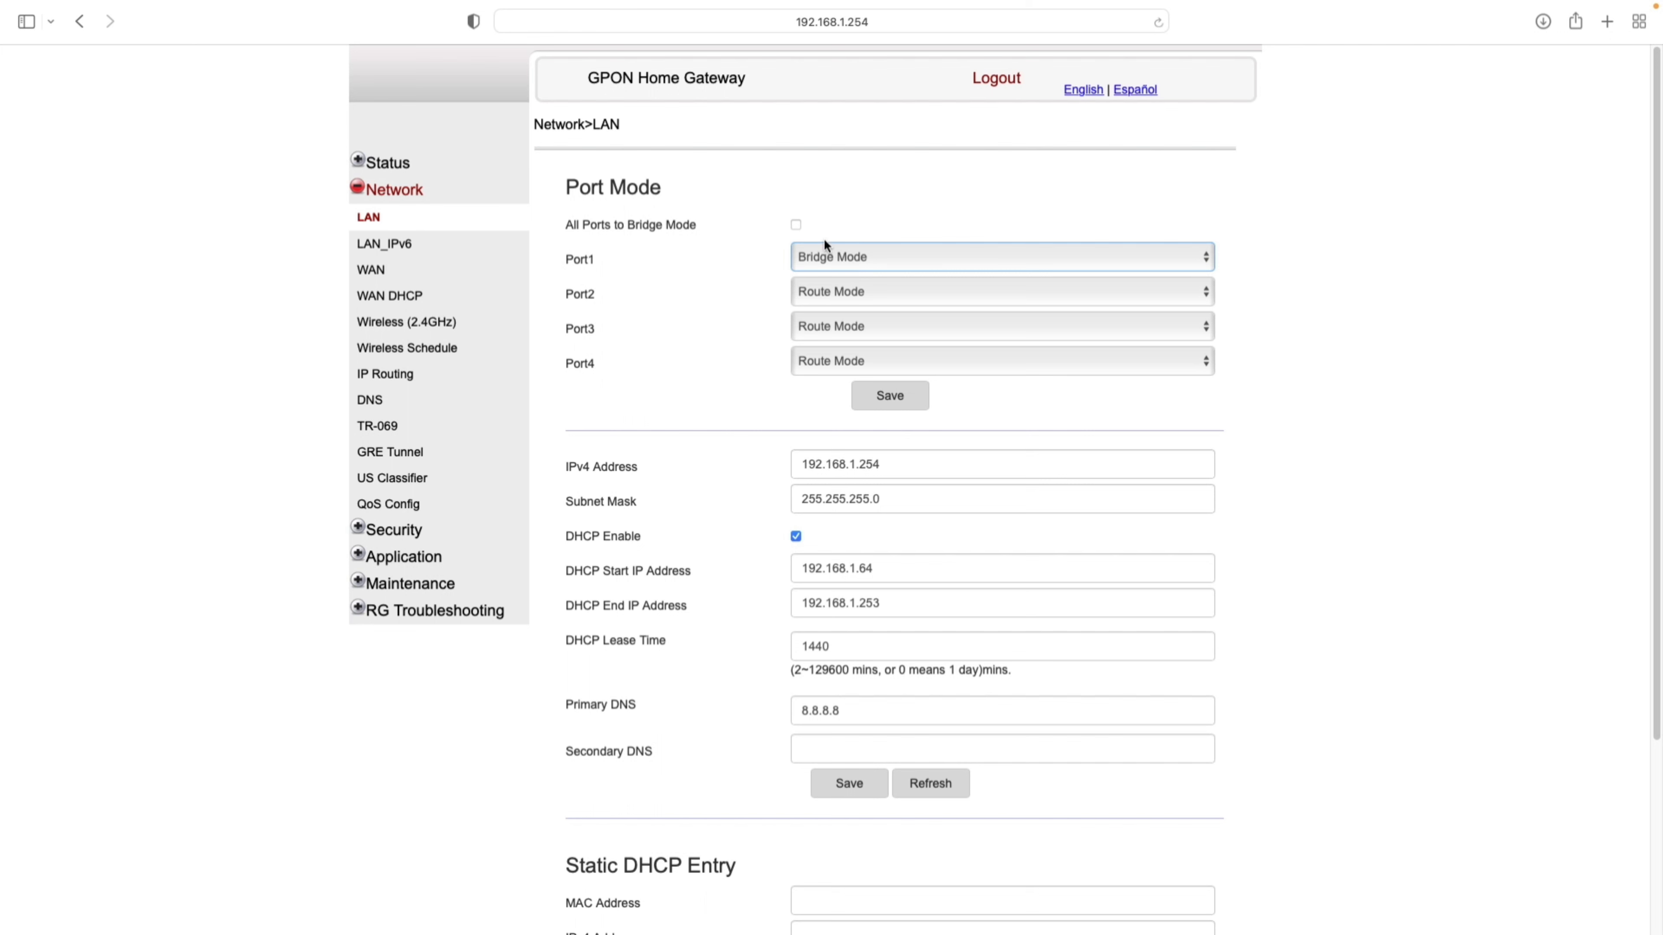
click(796, 226)
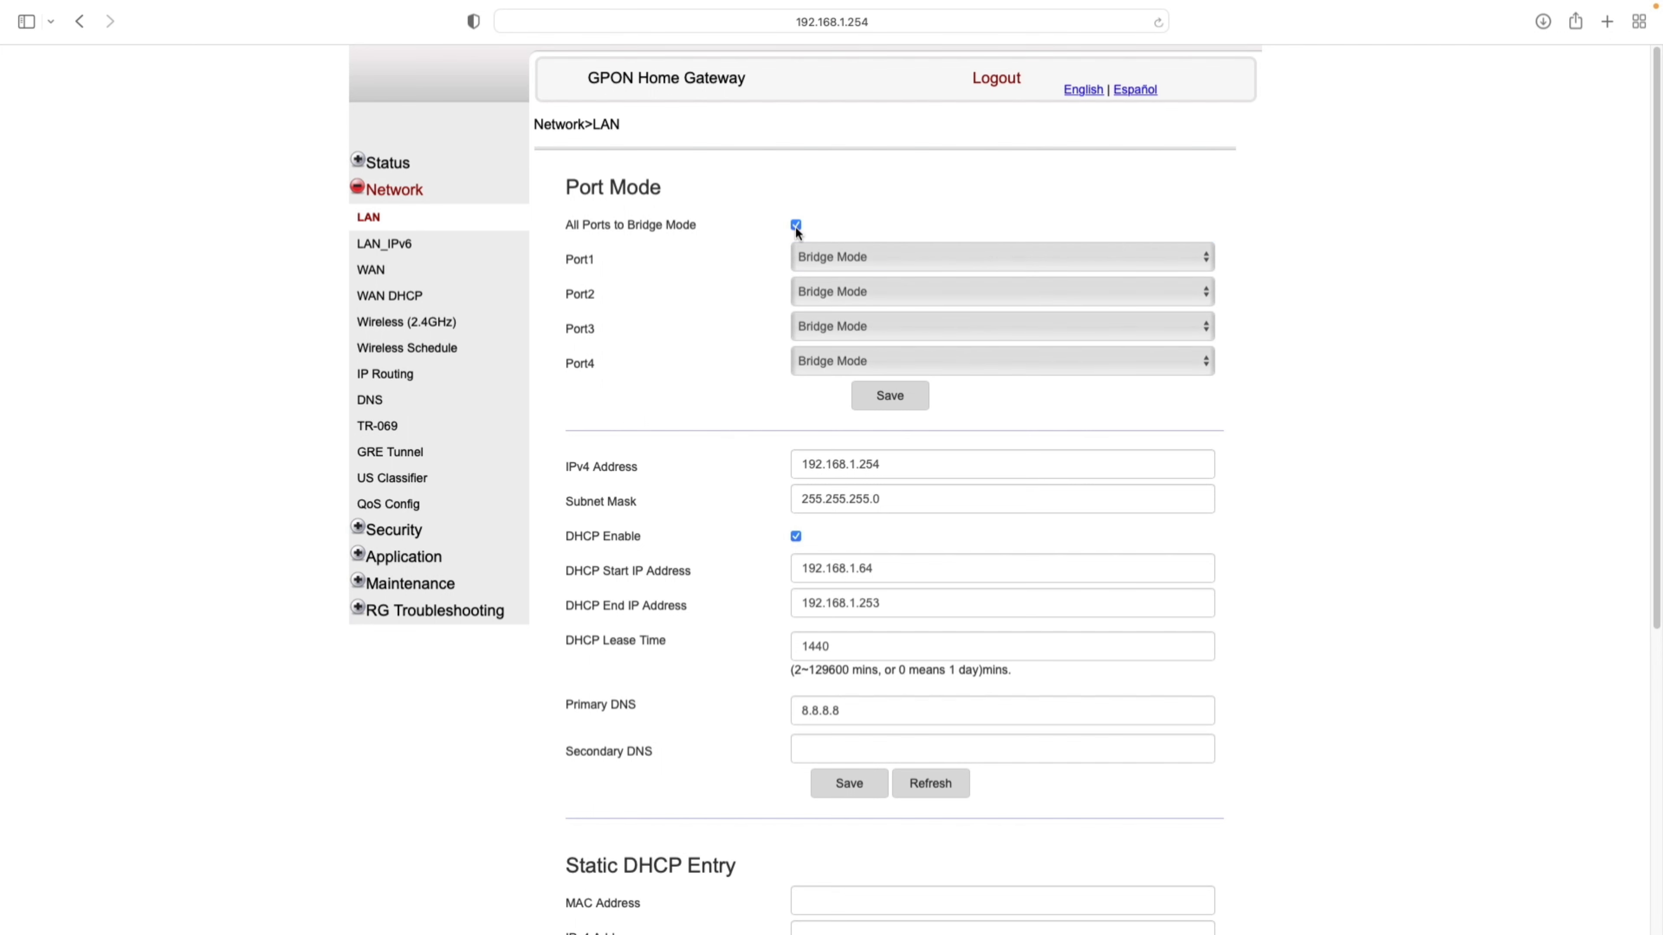
click(796, 226)
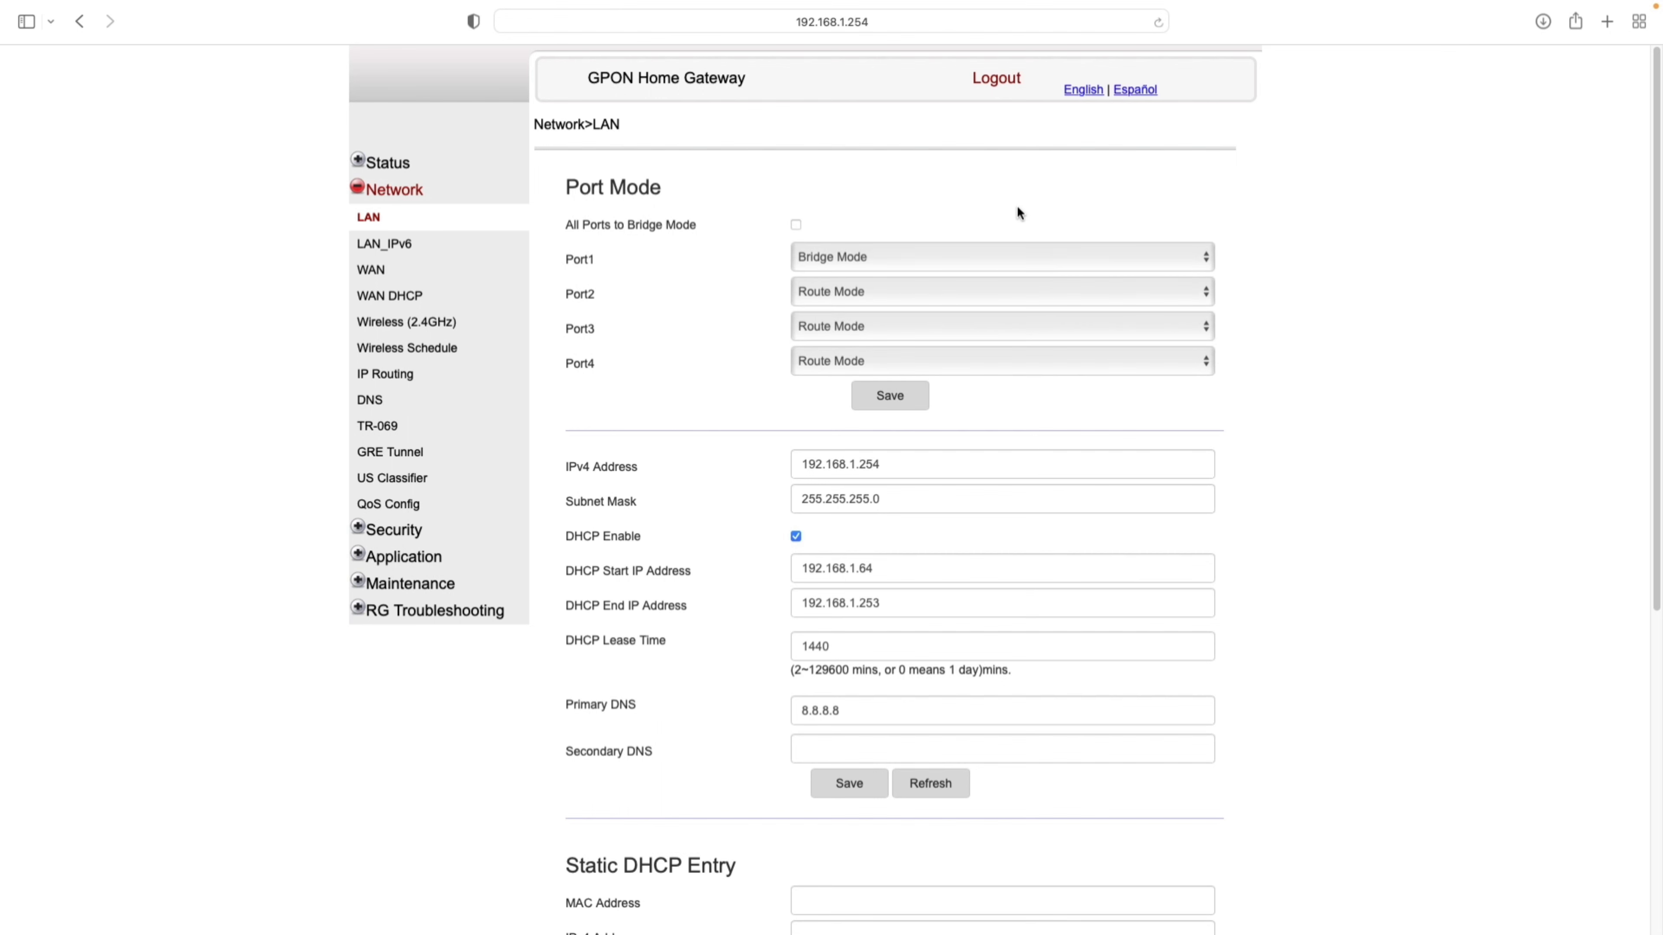
- Inspect the LAN IPv4 address 192.168.1.254, subnet mask and DHCP start address 192.168.1.64
scroll(1005, 453, down, 5)
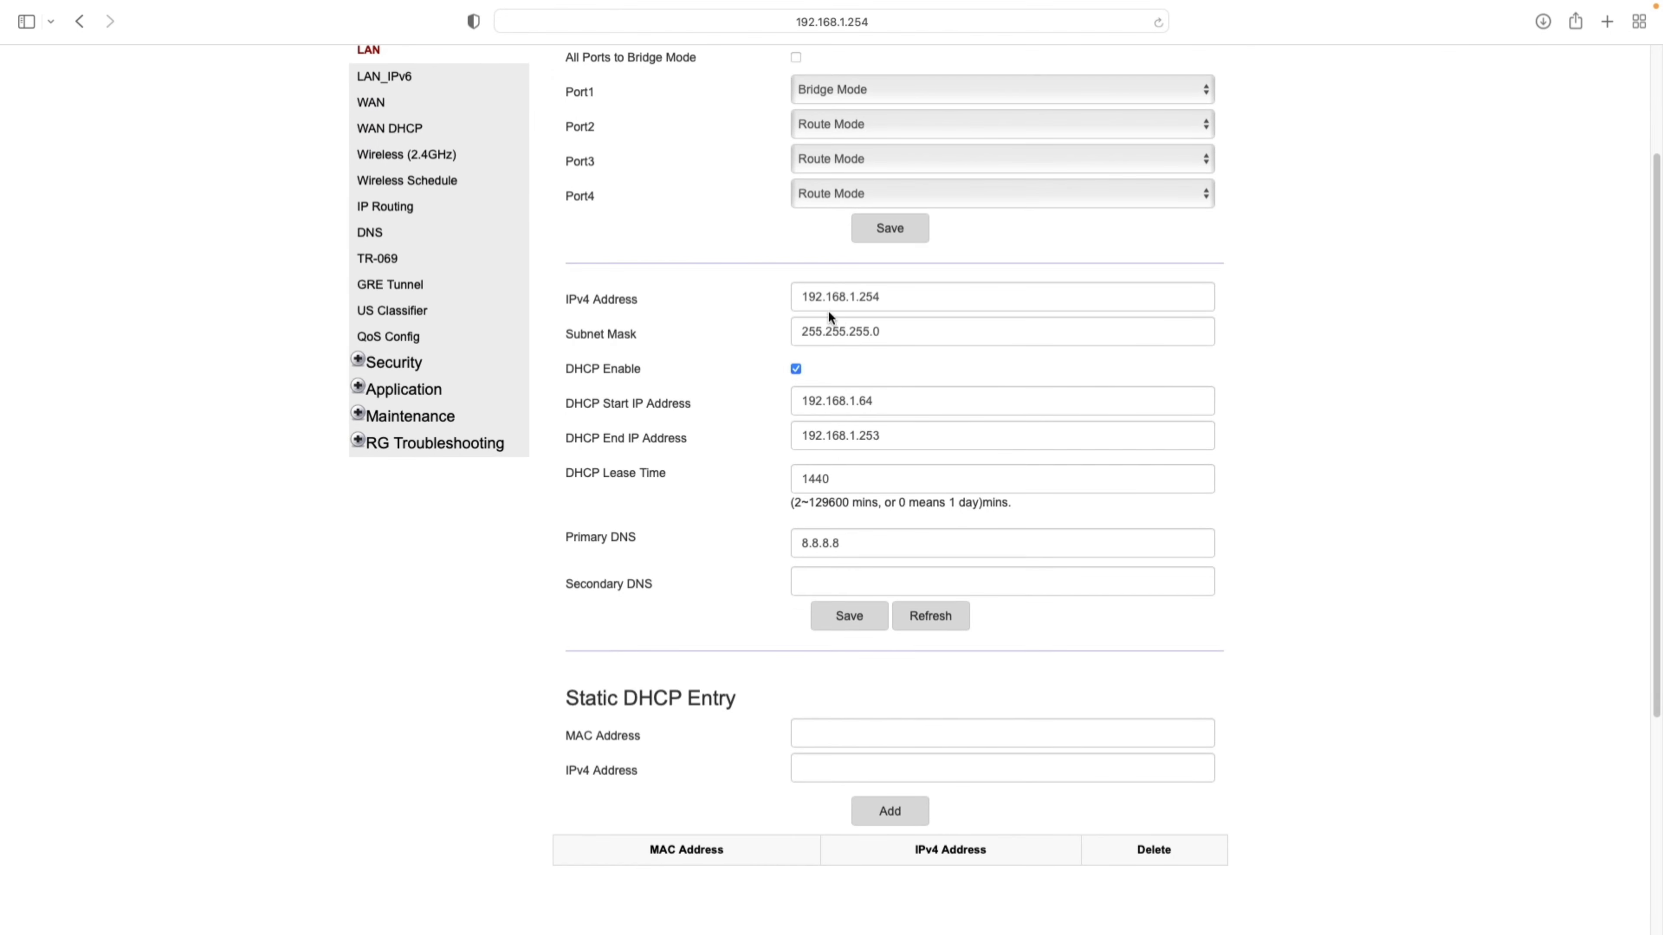
drag(808, 300, 895, 299)
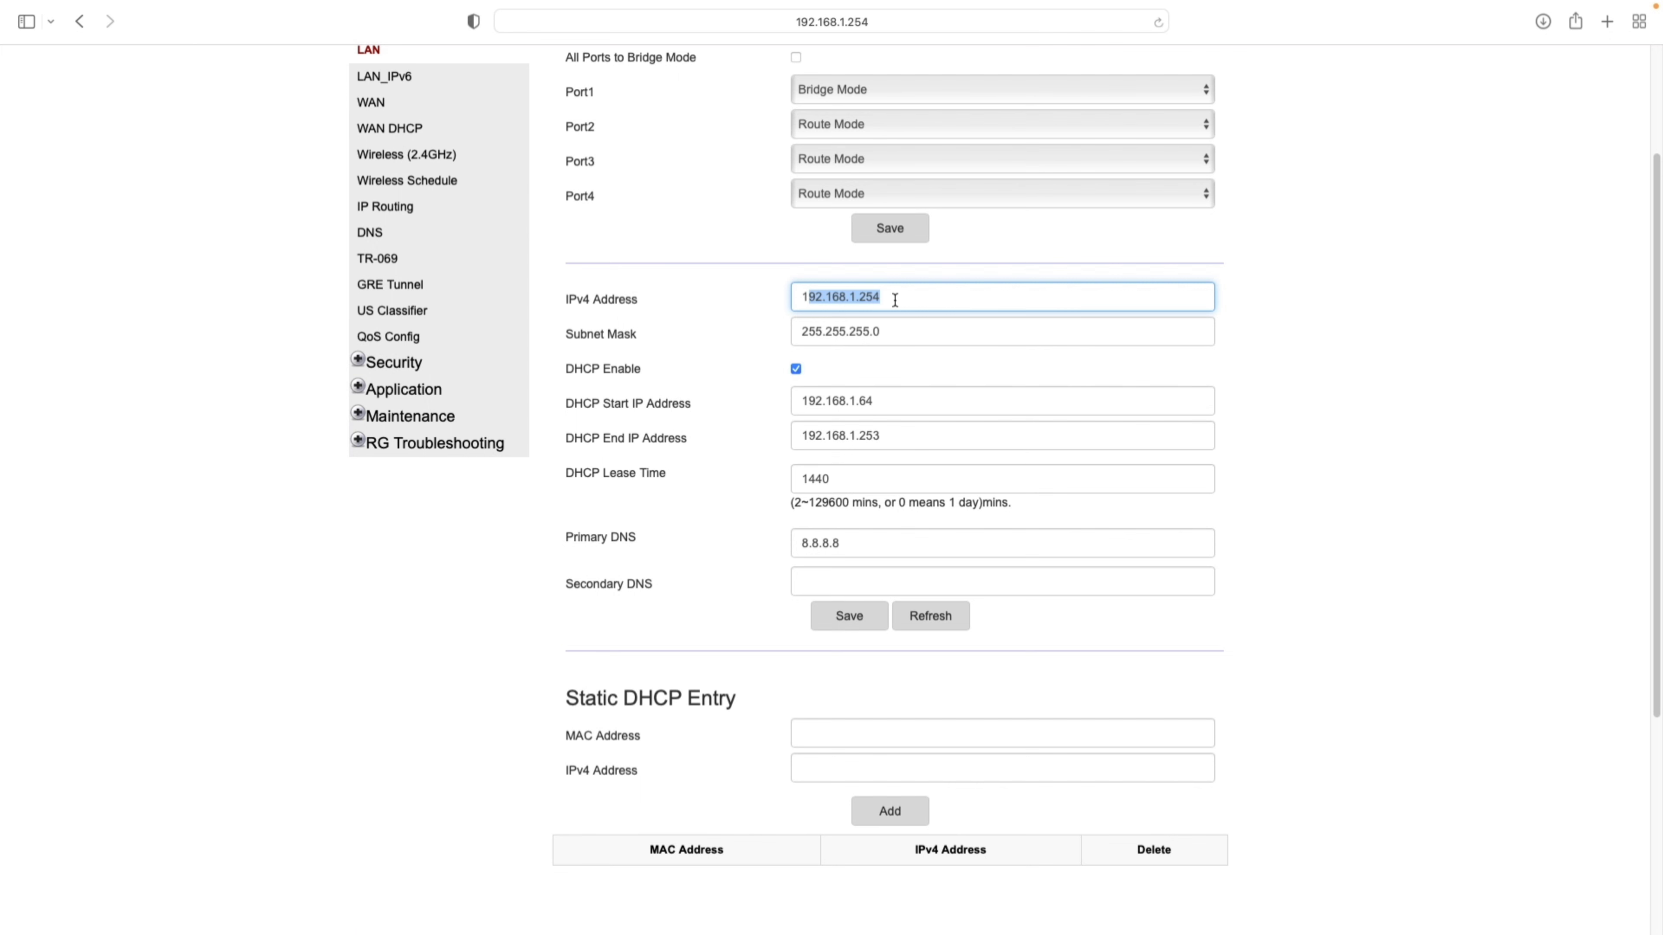
click(900, 299)
drag(924, 334, 765, 335)
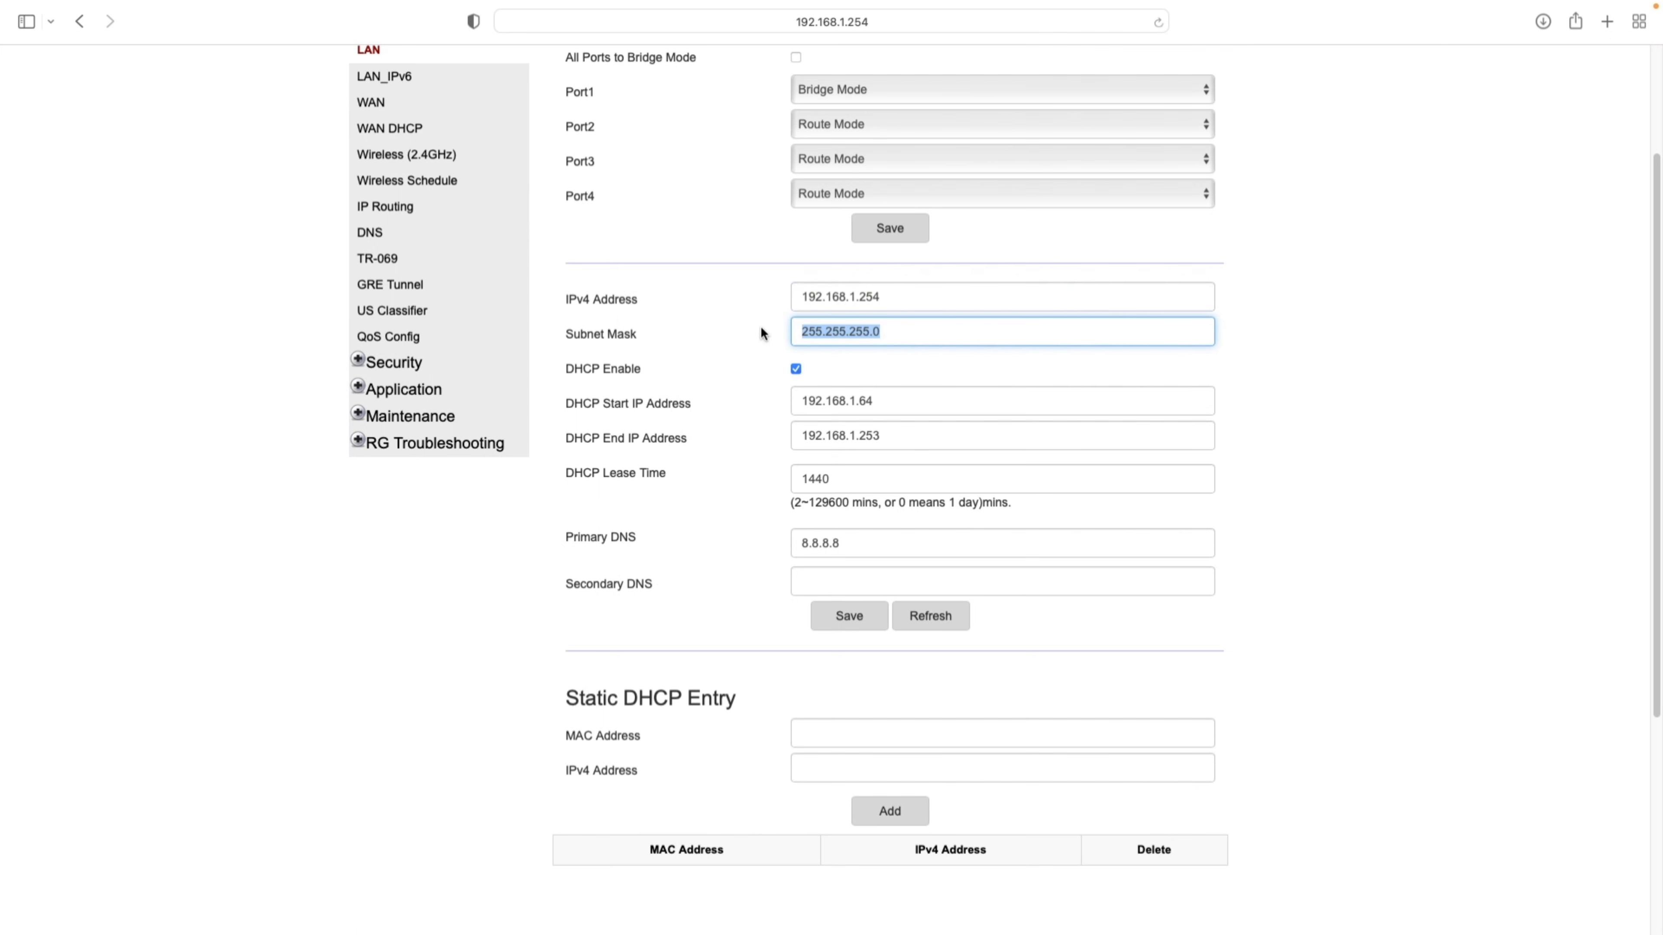
drag(905, 304, 752, 297)
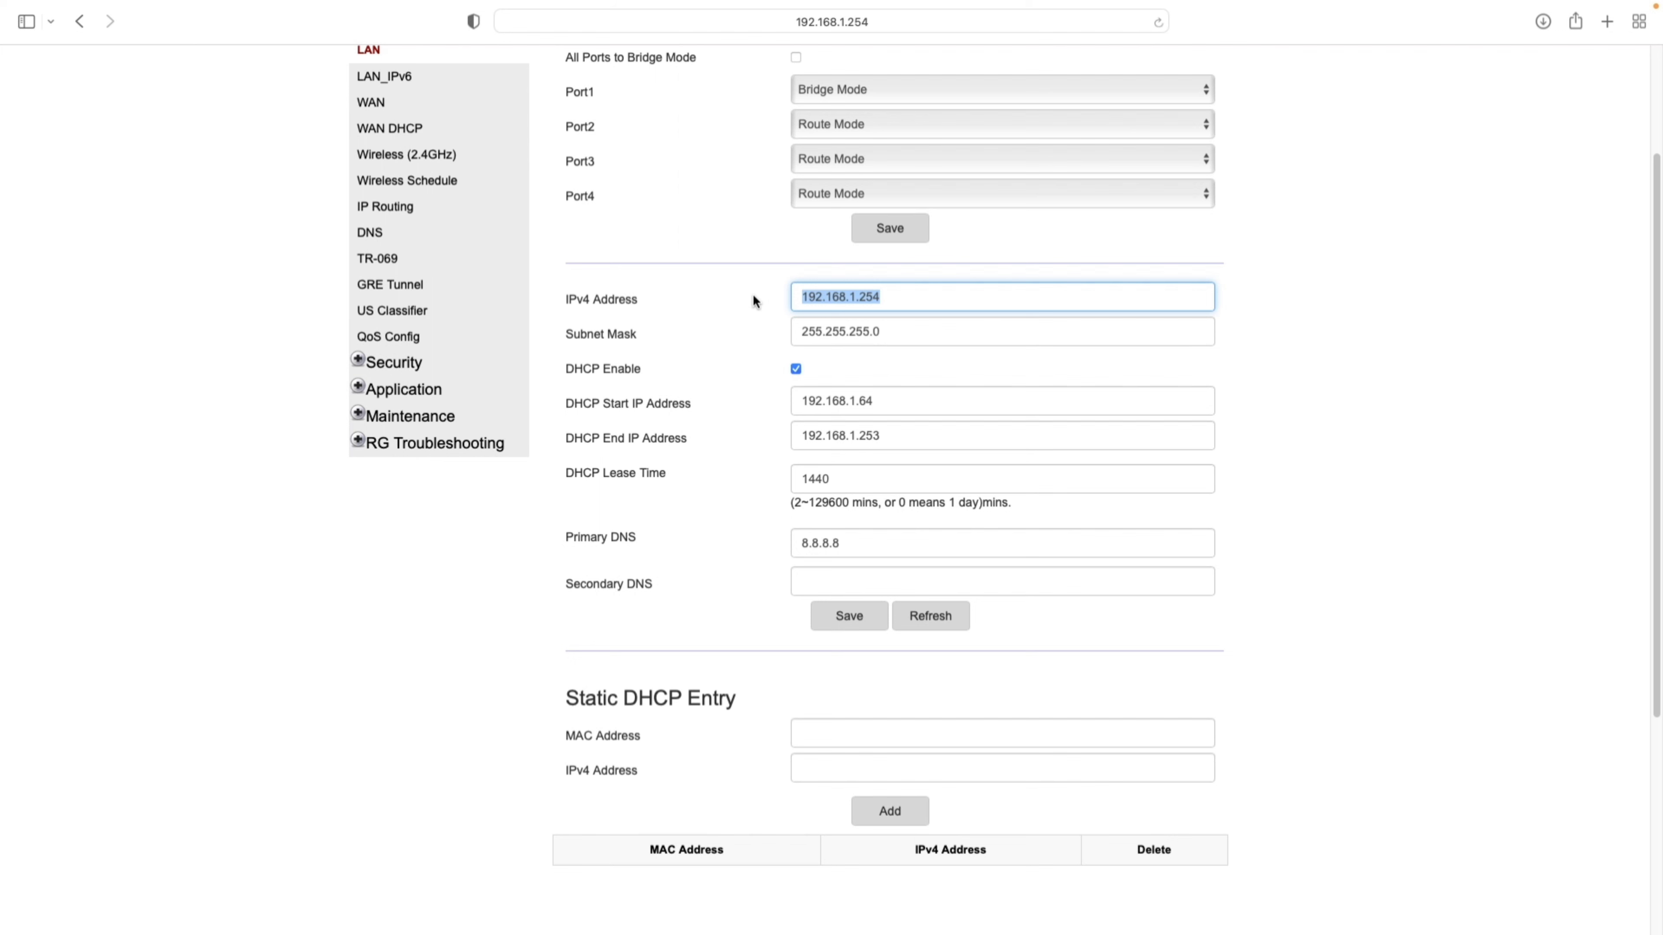
click(910, 395)
double_click(897, 404)
click(826, 366)
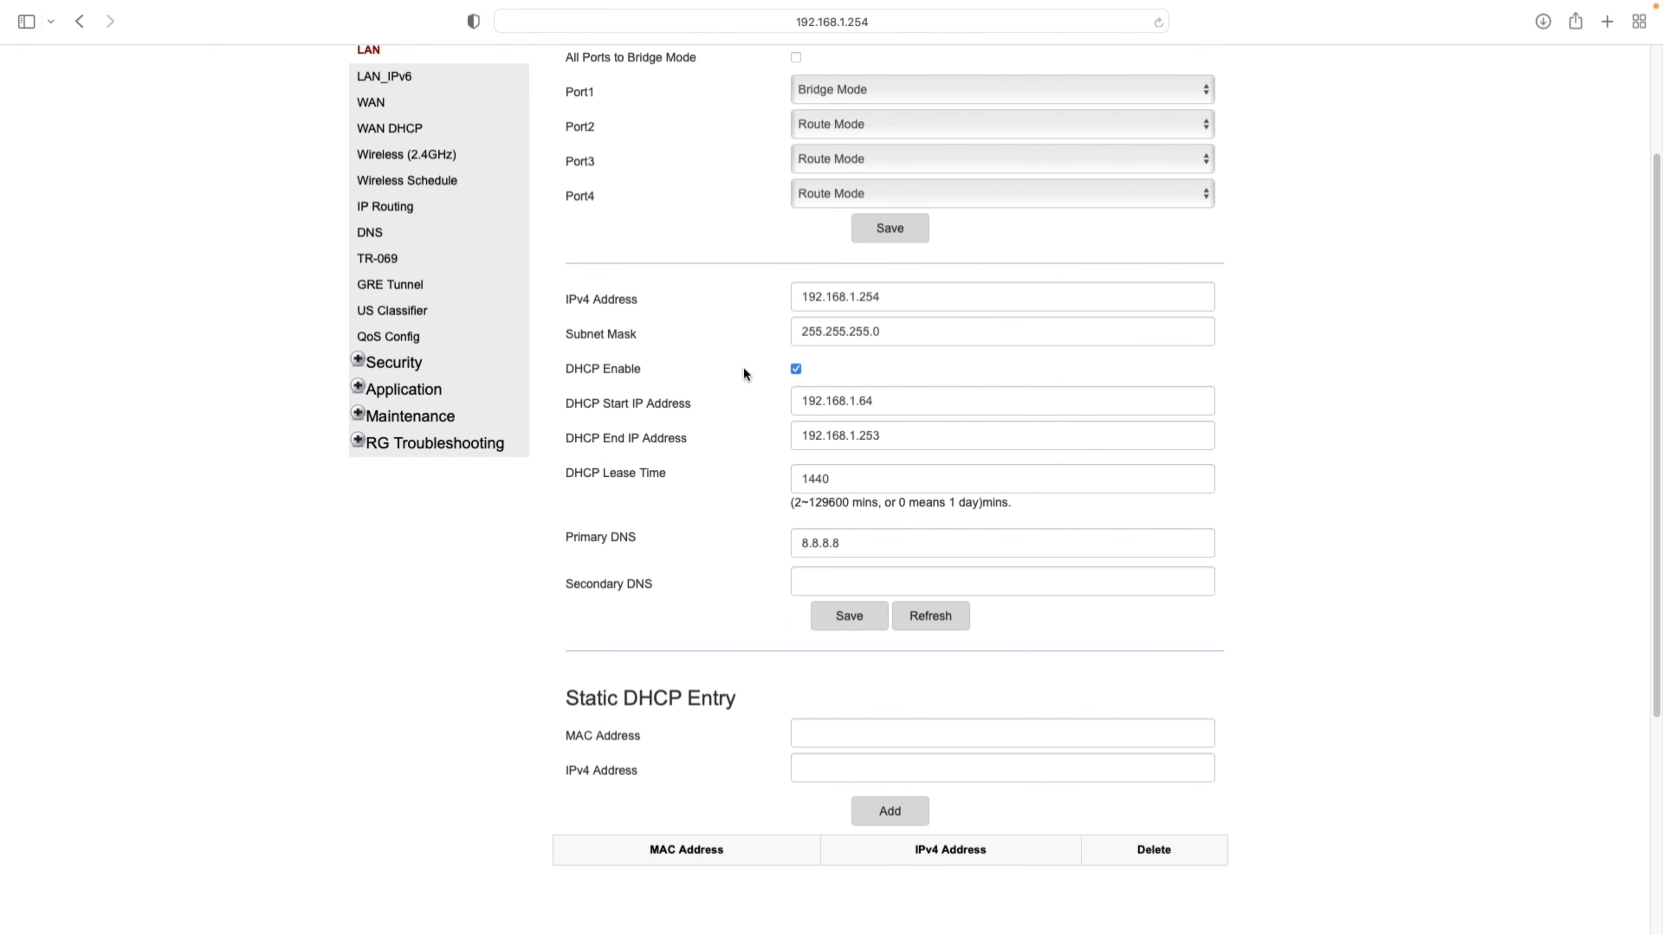
- Toggle DHCP Enable off and back on, leaving DHCP enabled
click(797, 369)
click(797, 369)
click(797, 369)
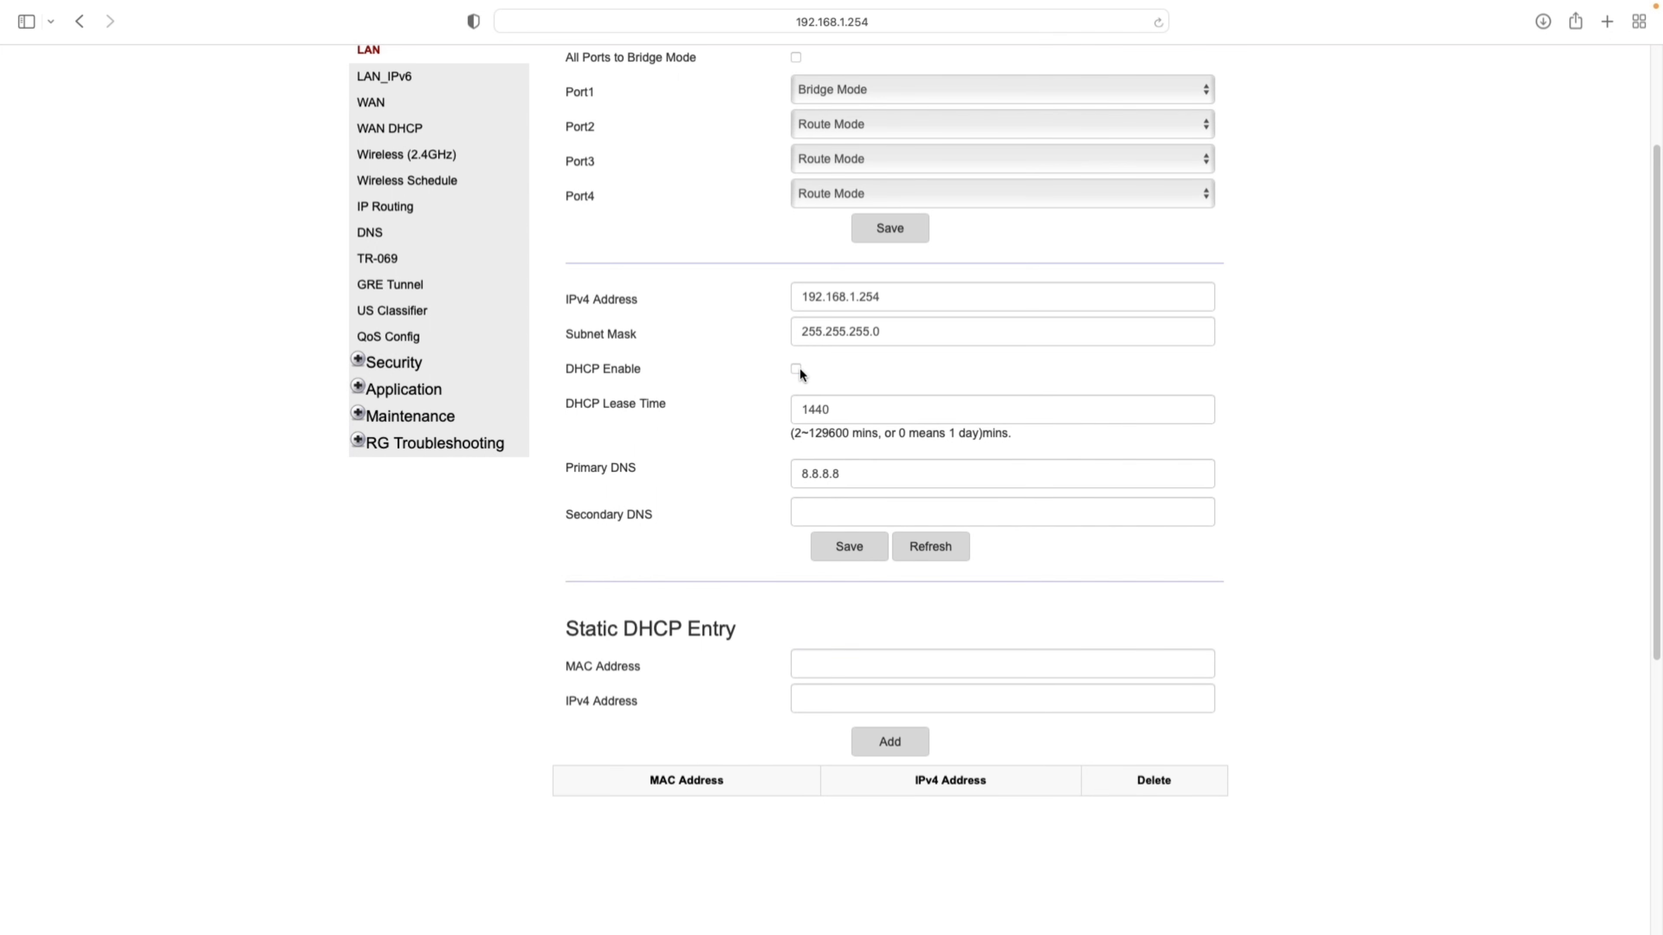
click(796, 369)
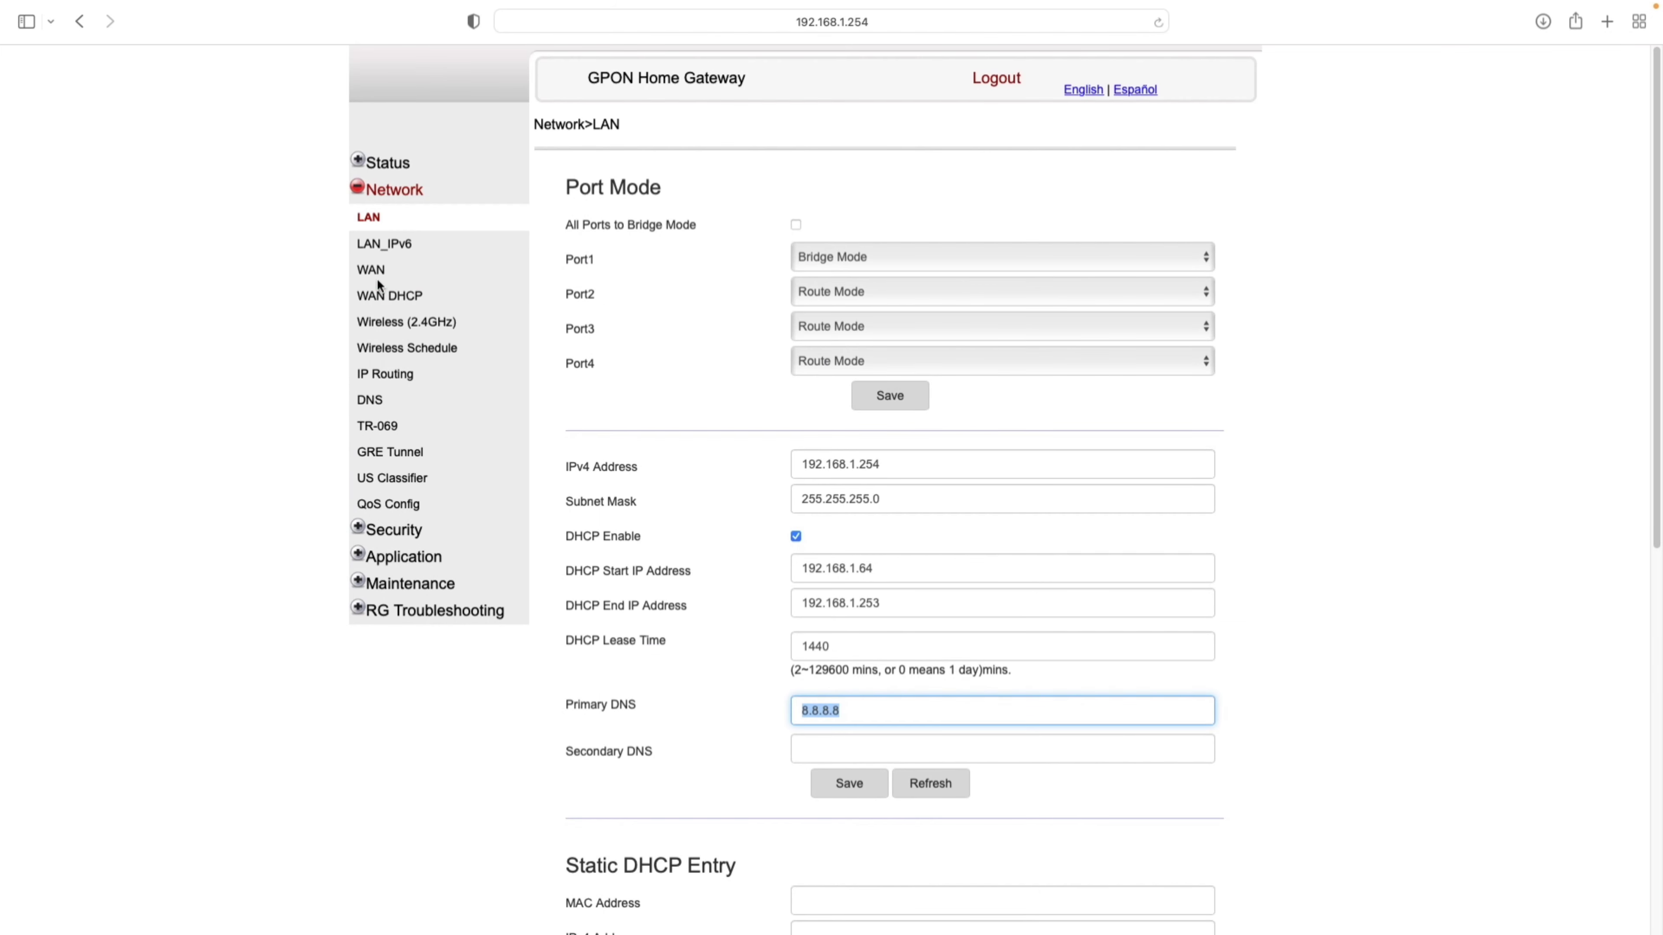
click(386, 245)
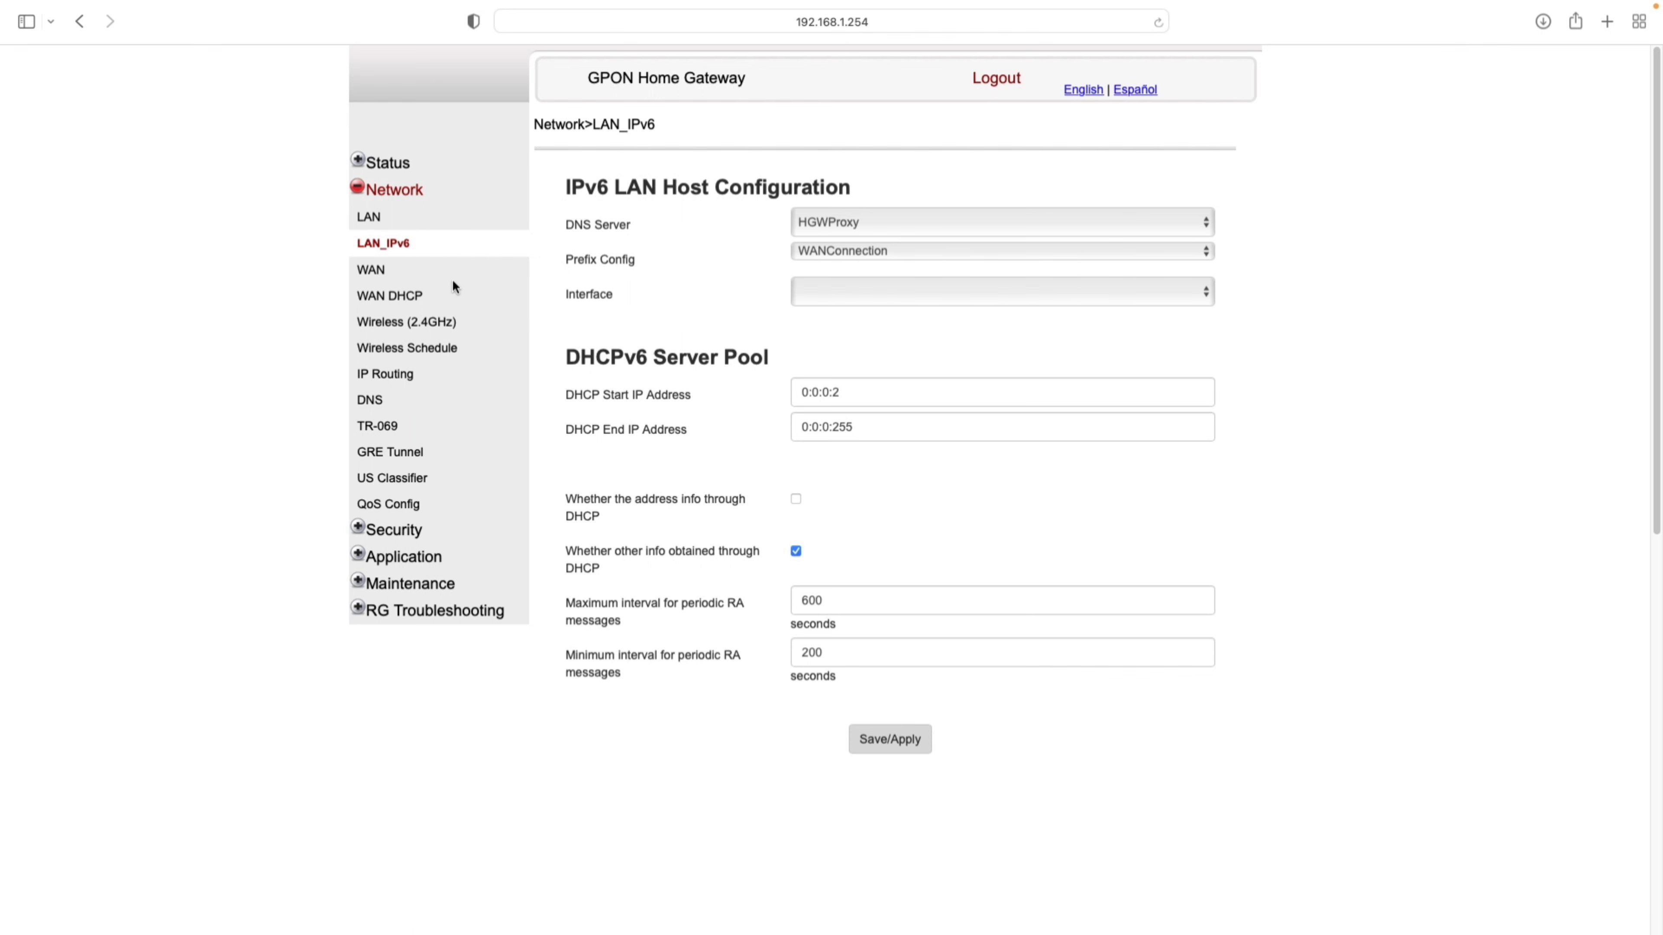
- Create a new WAN connection from the WAN connection list
click(385, 279)
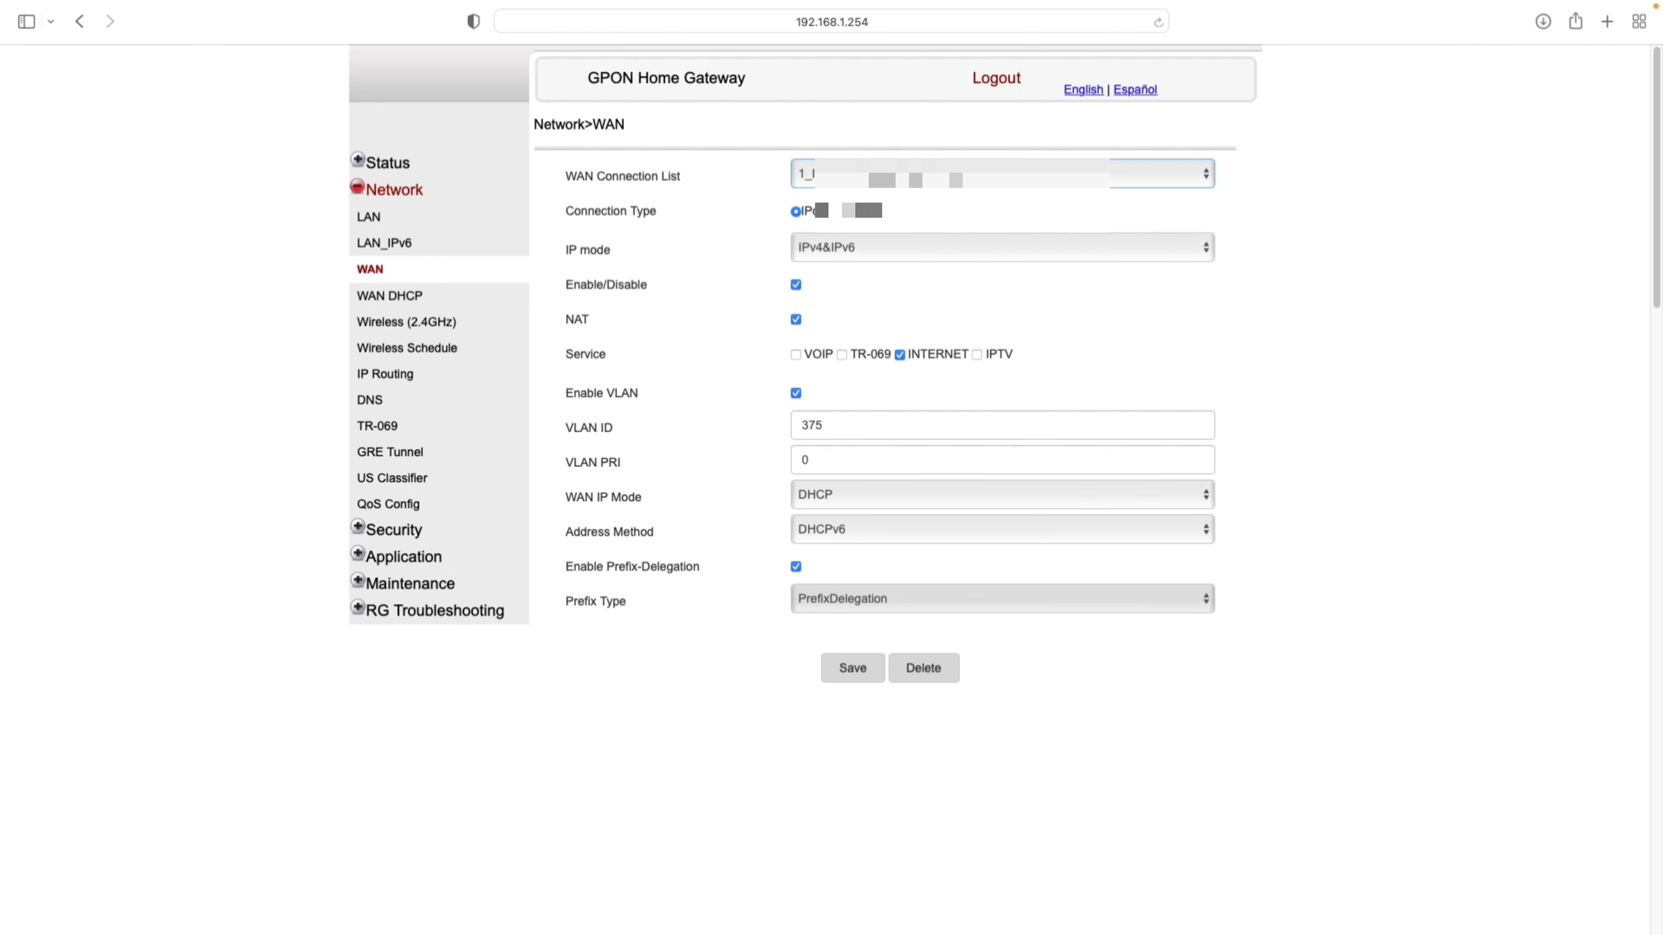
click(903, 175)
click(903, 246)
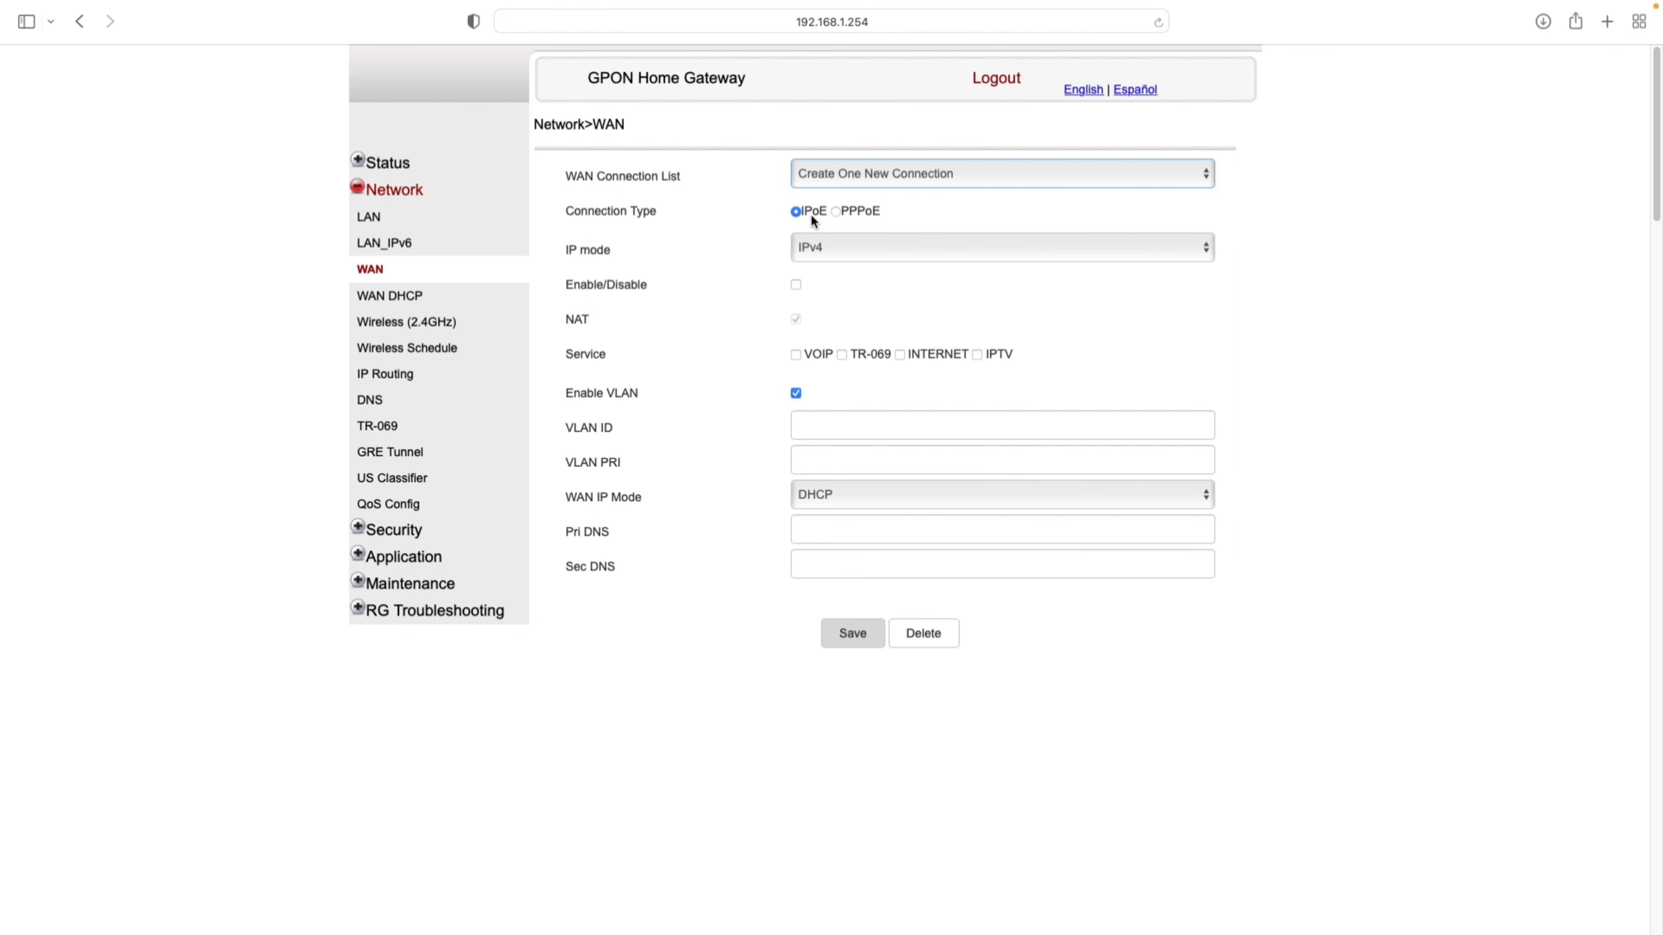
click(851, 211)
click(807, 211)
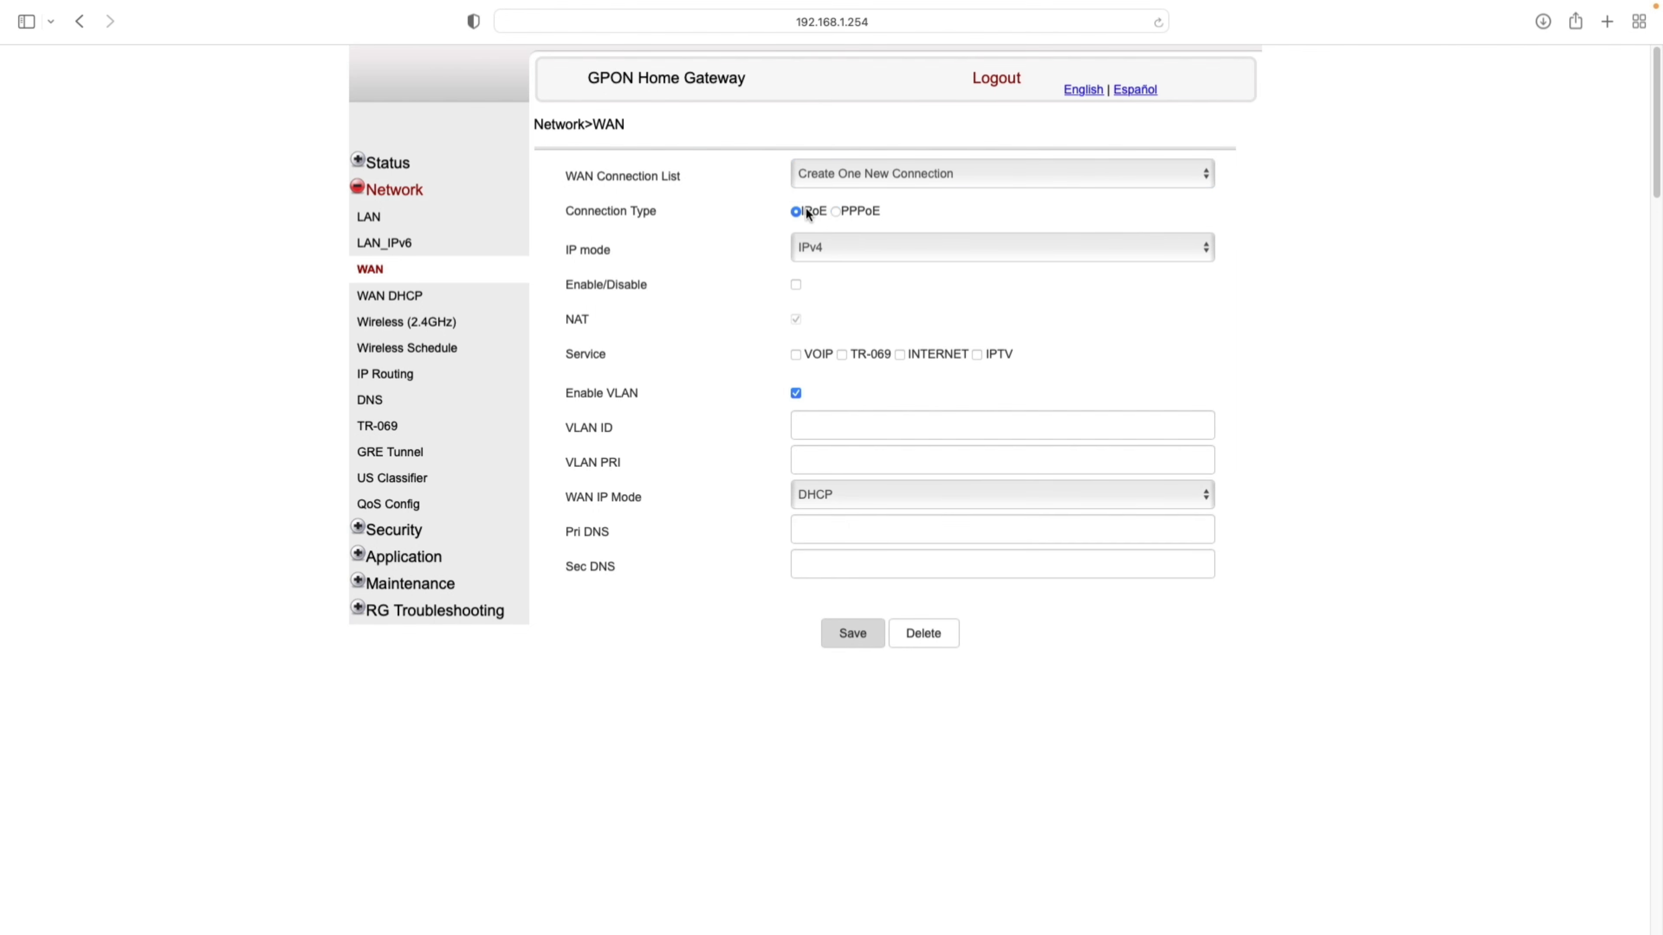
- Keep IPv4 mode, set the connection type to PPPoE and check its Username and Password fields
click(849, 247)
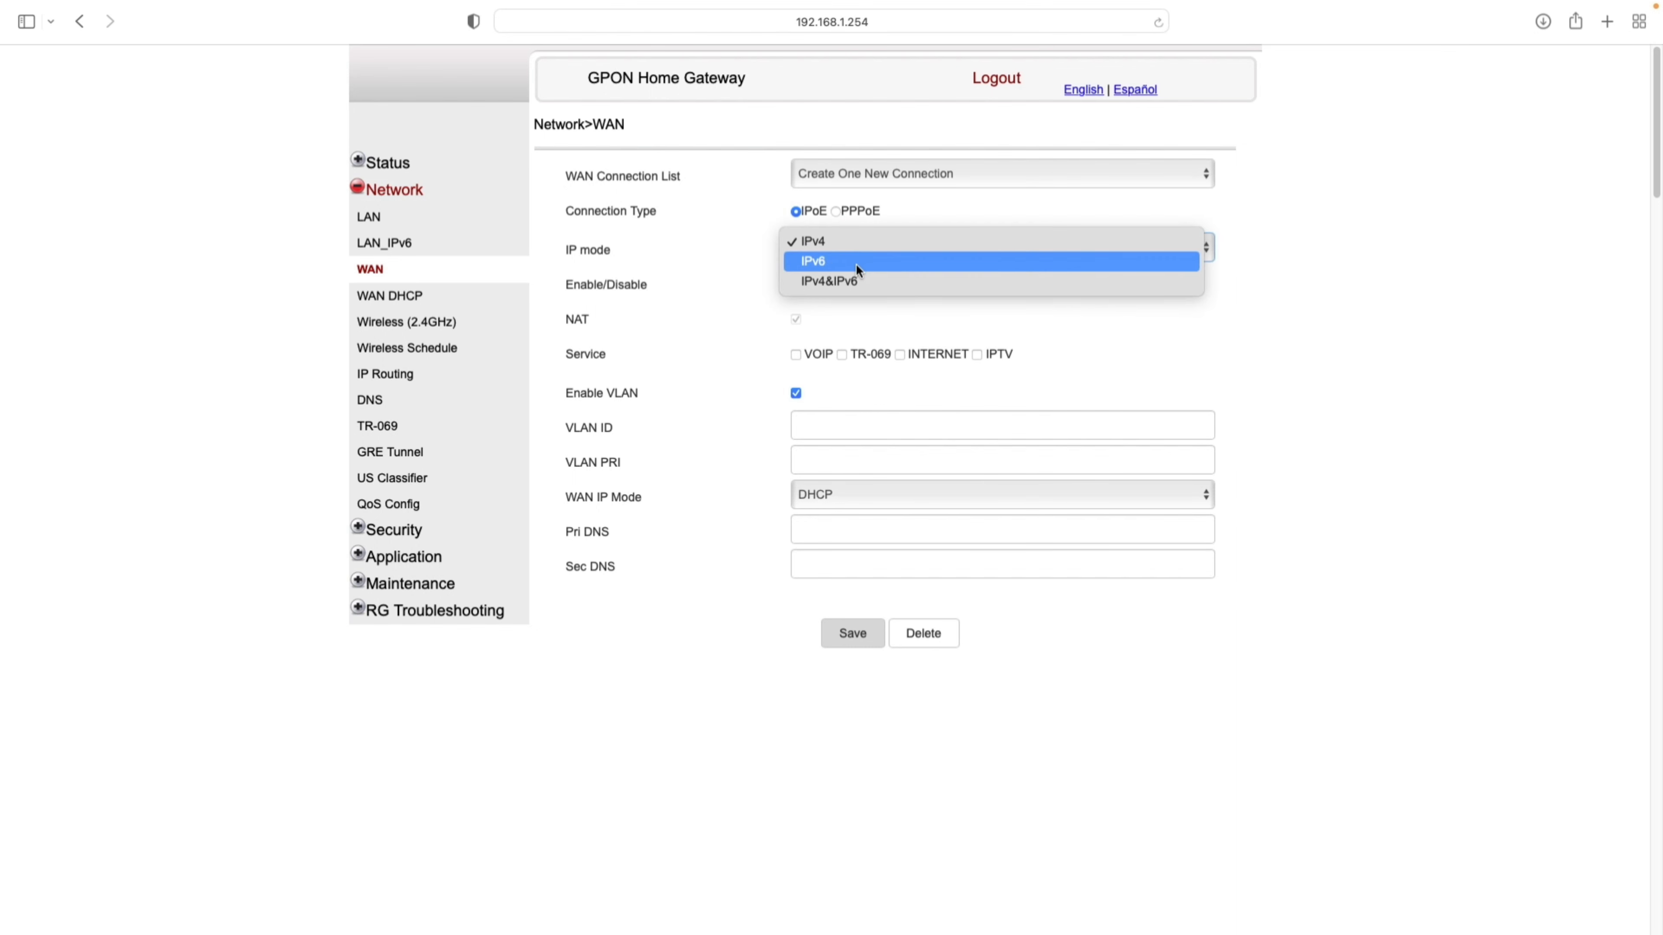
click(1070, 317)
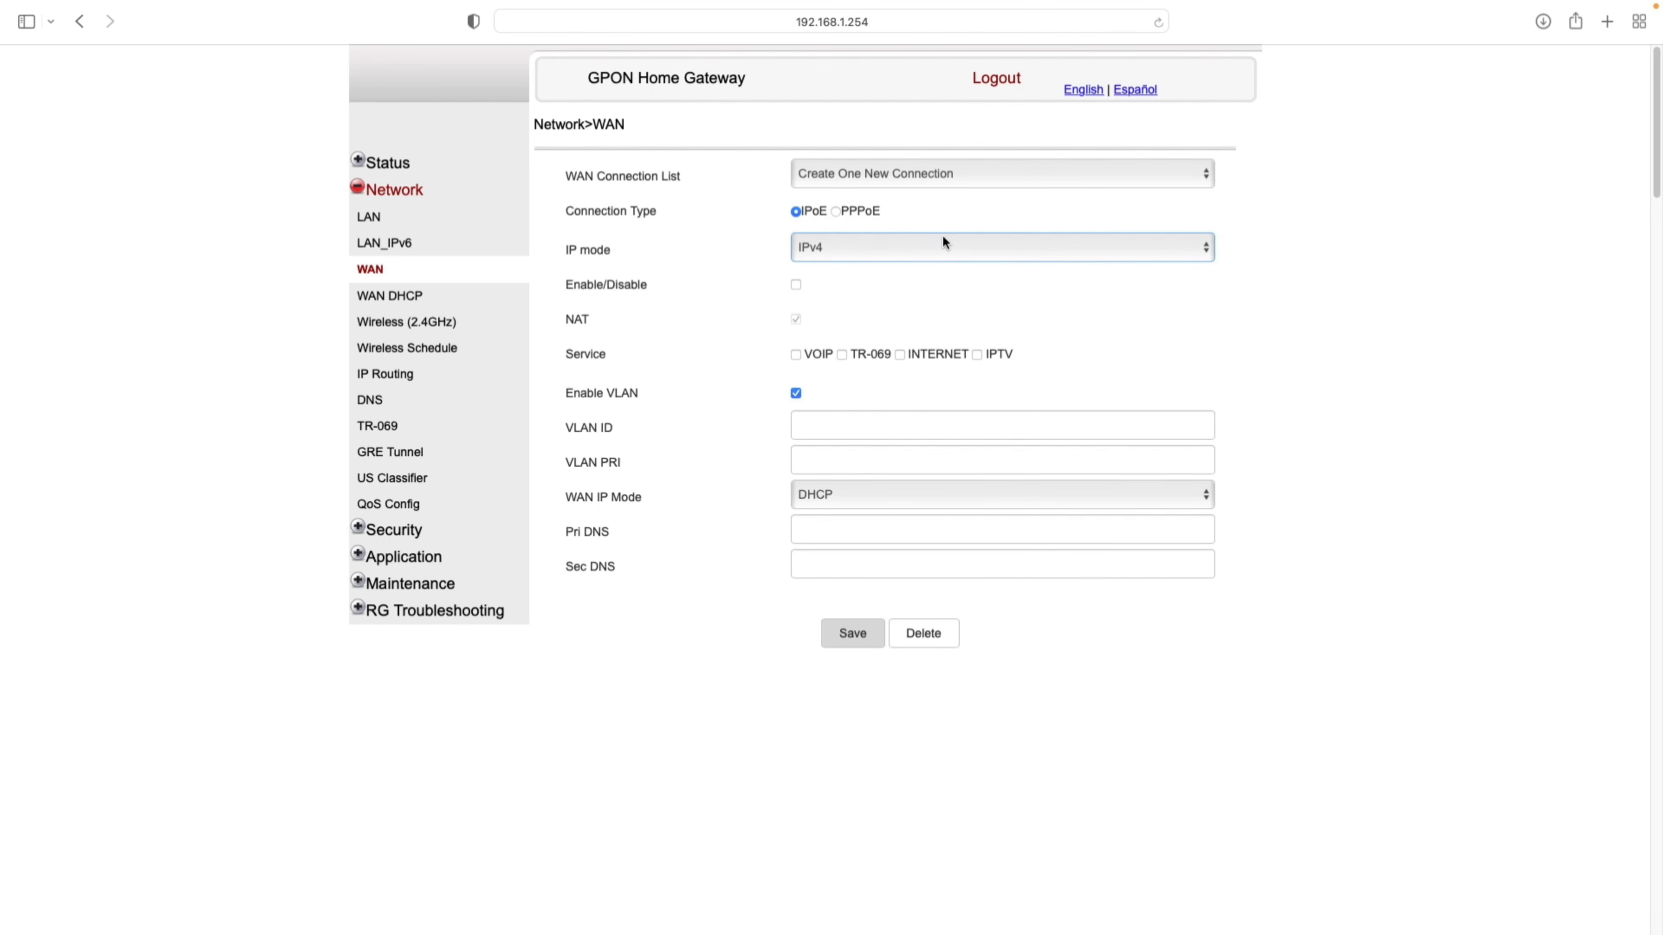
click(856, 214)
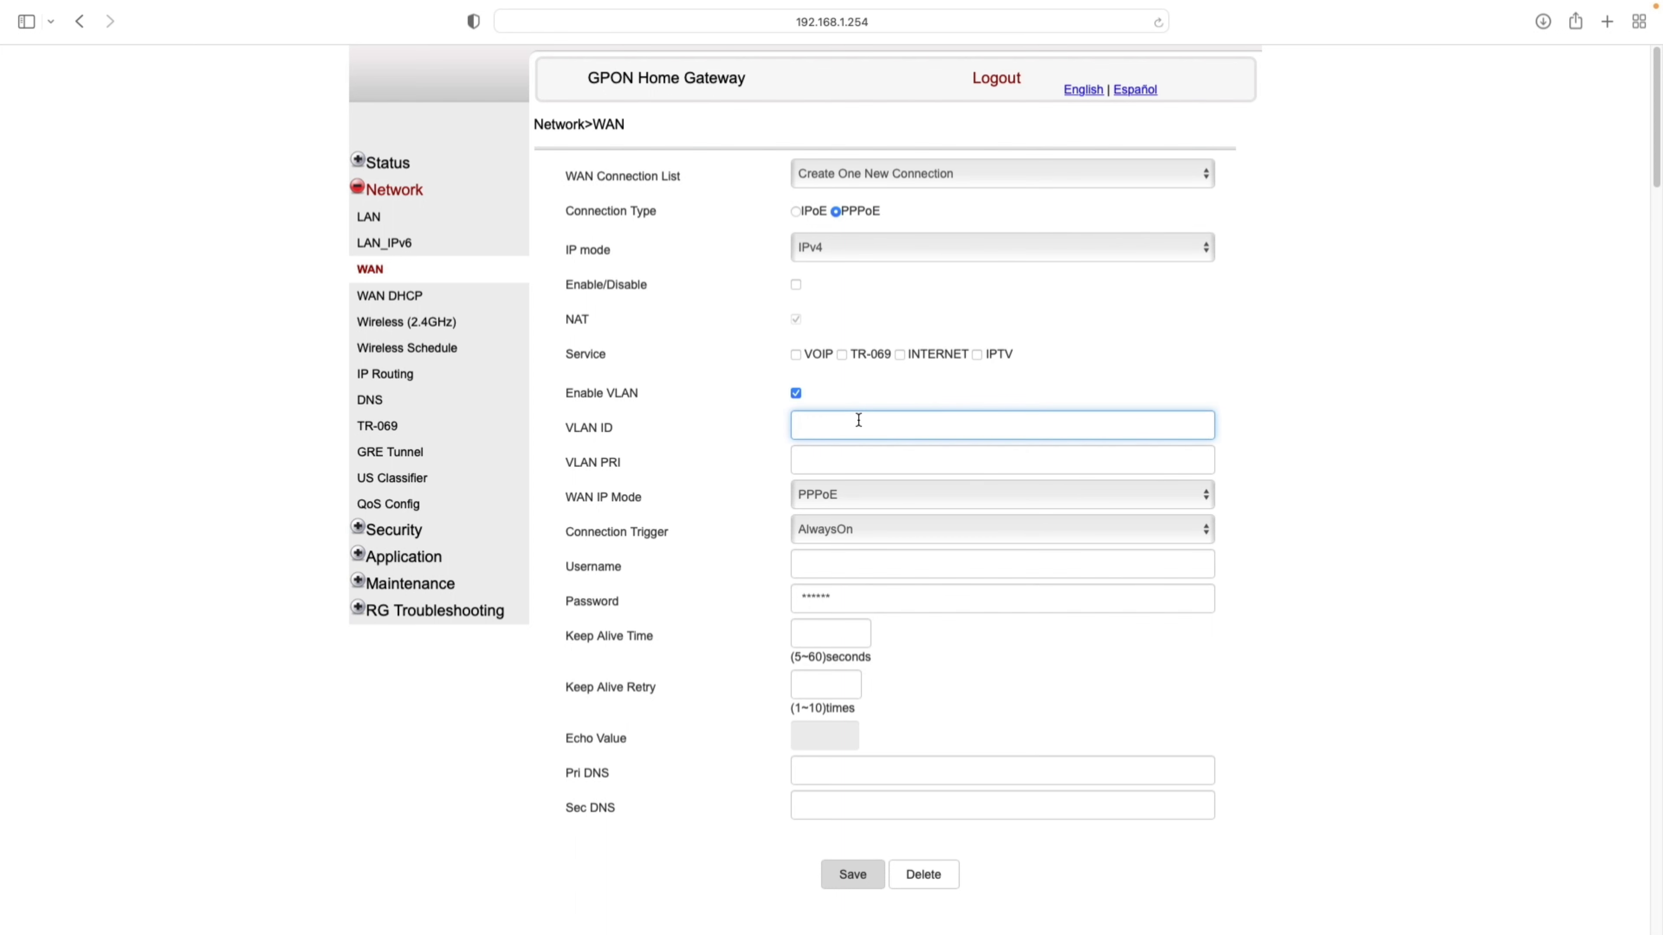
click(842, 564)
click(846, 599)
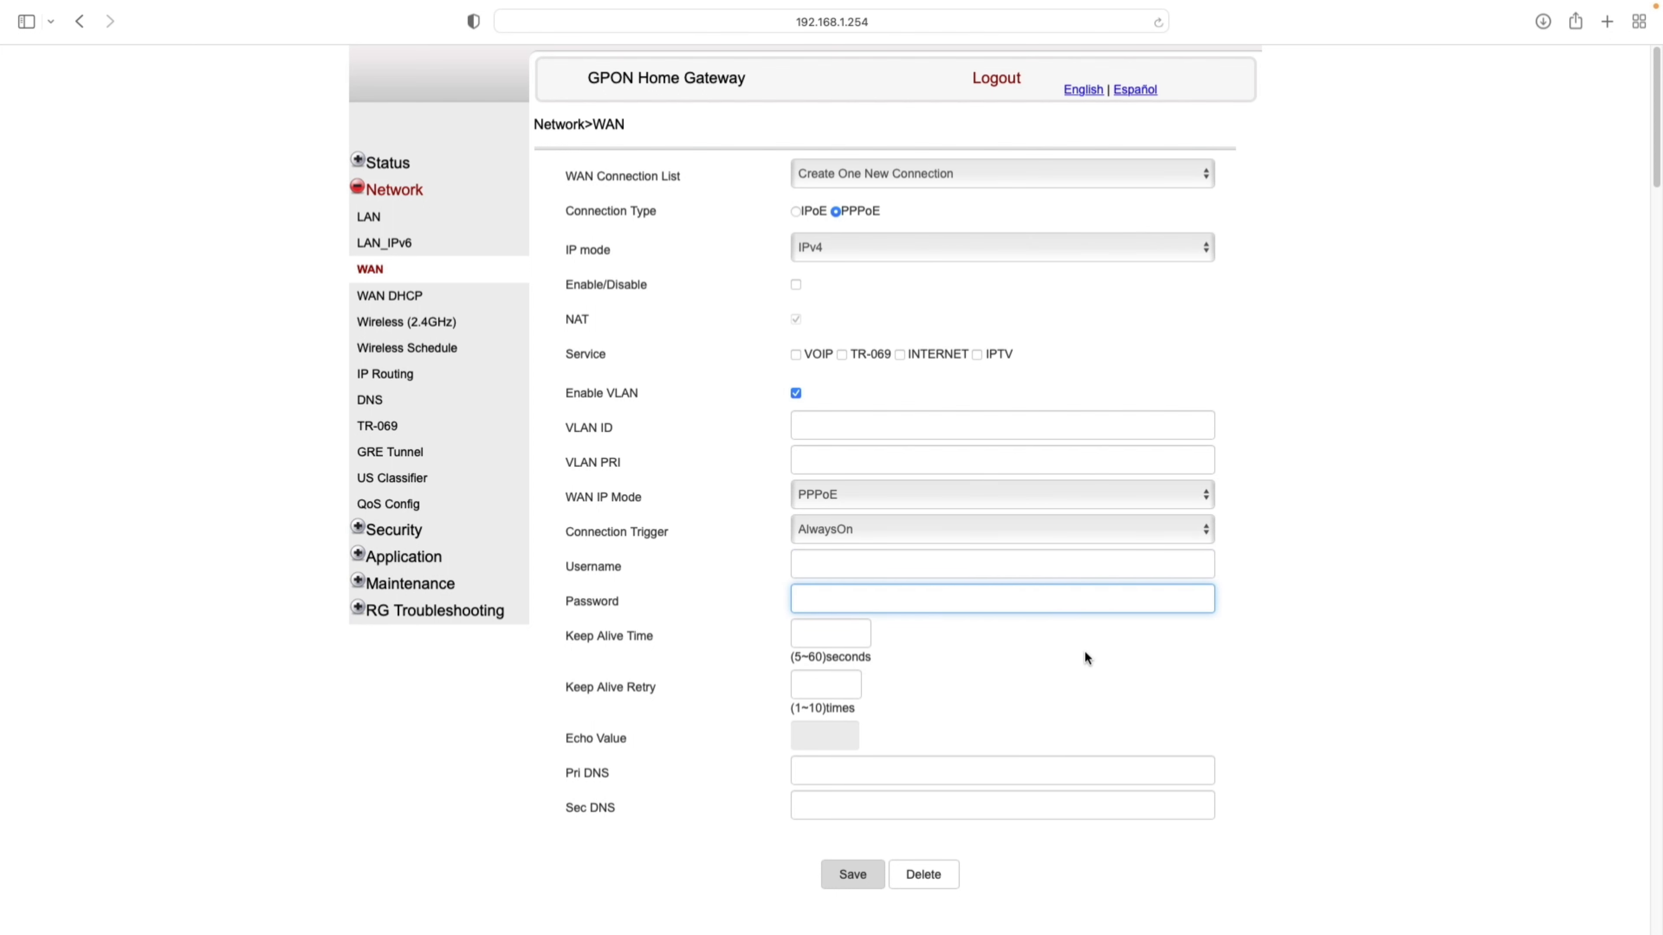
click(375, 300)
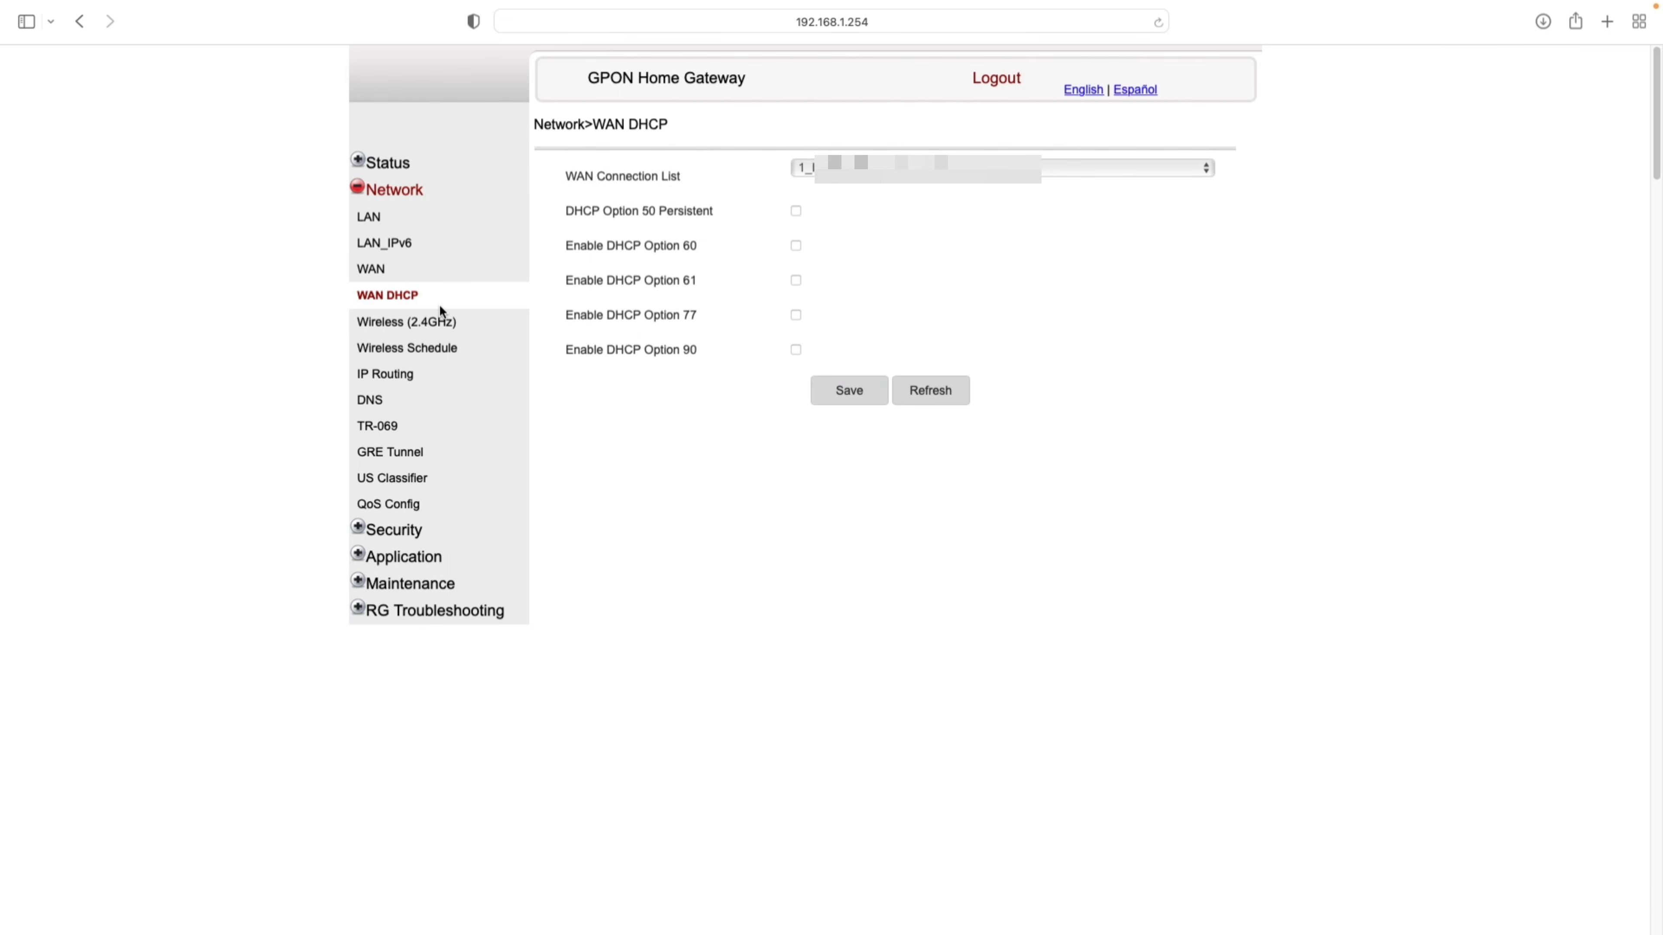
- In Wireless (2.4GHz) settings, keep SSID1 and inspect the ITHub SSID Name and MAX Users fields
click(423, 322)
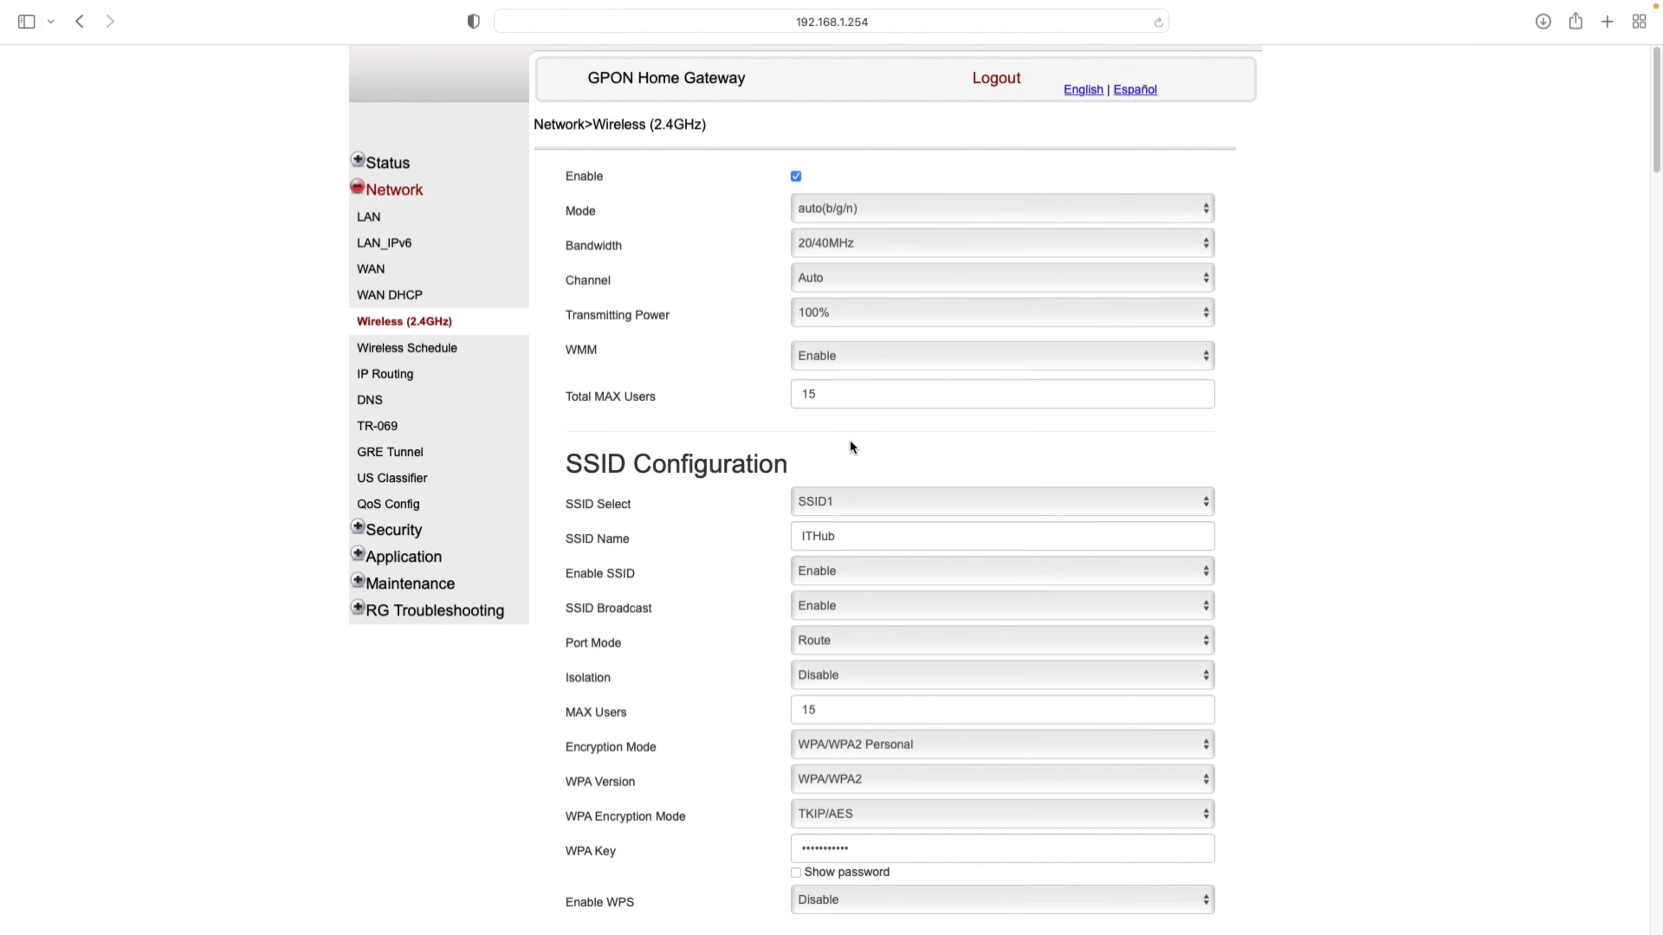
scroll(850, 446, down, 1)
scroll(872, 463, down, 5)
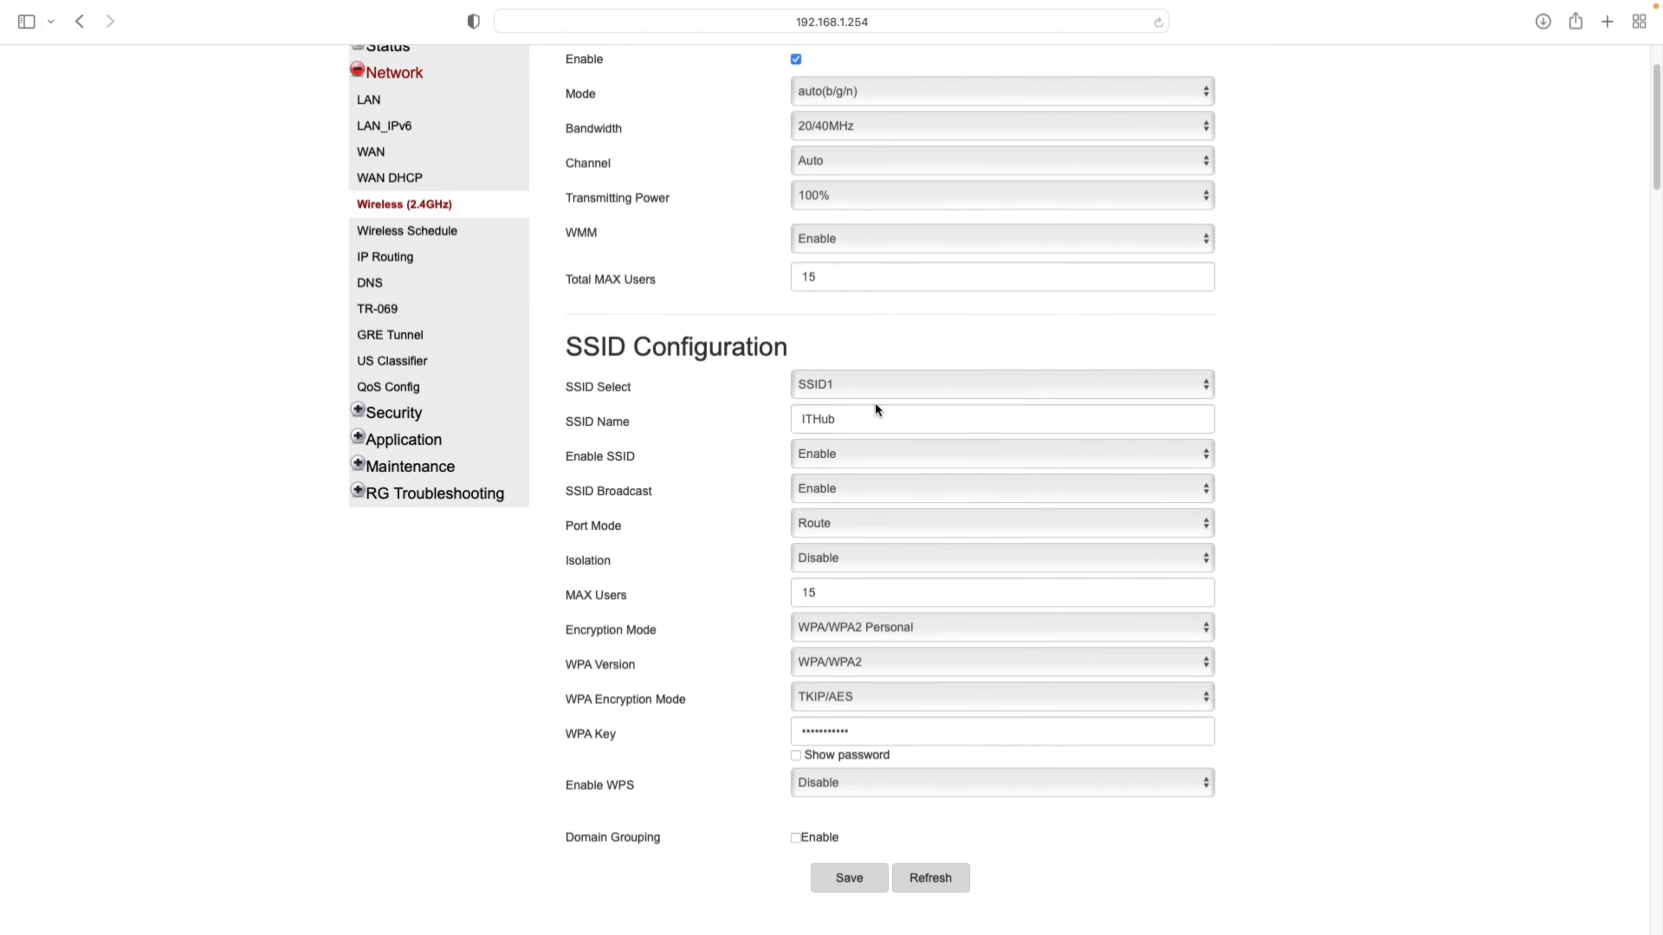
click(837, 383)
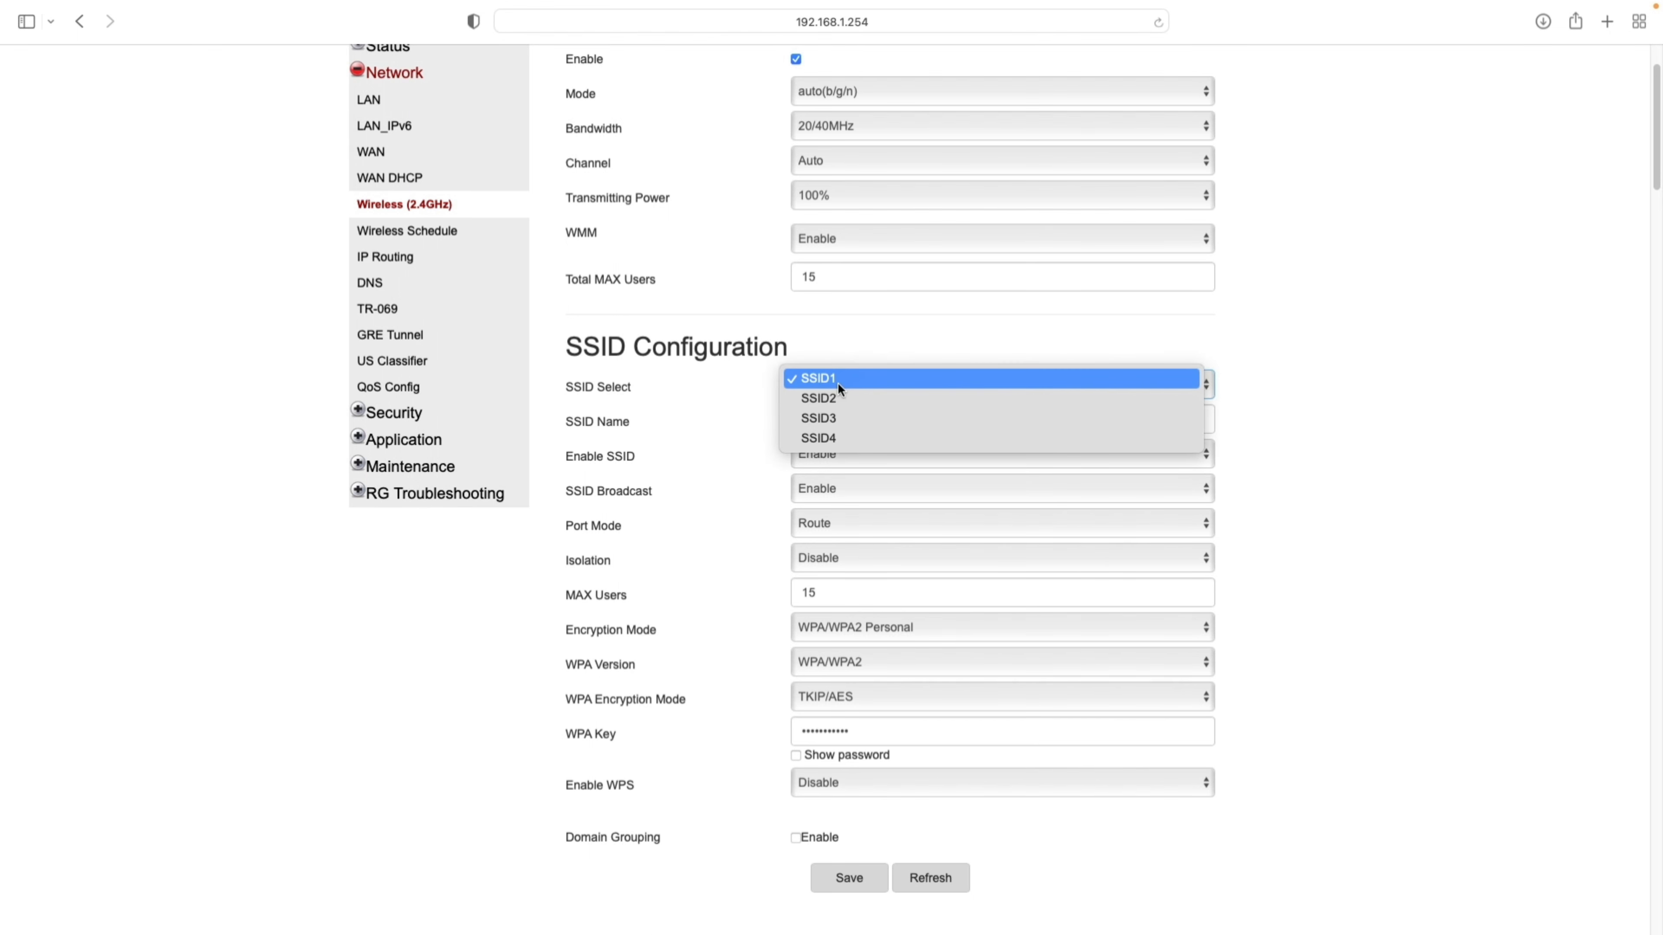
click(887, 328)
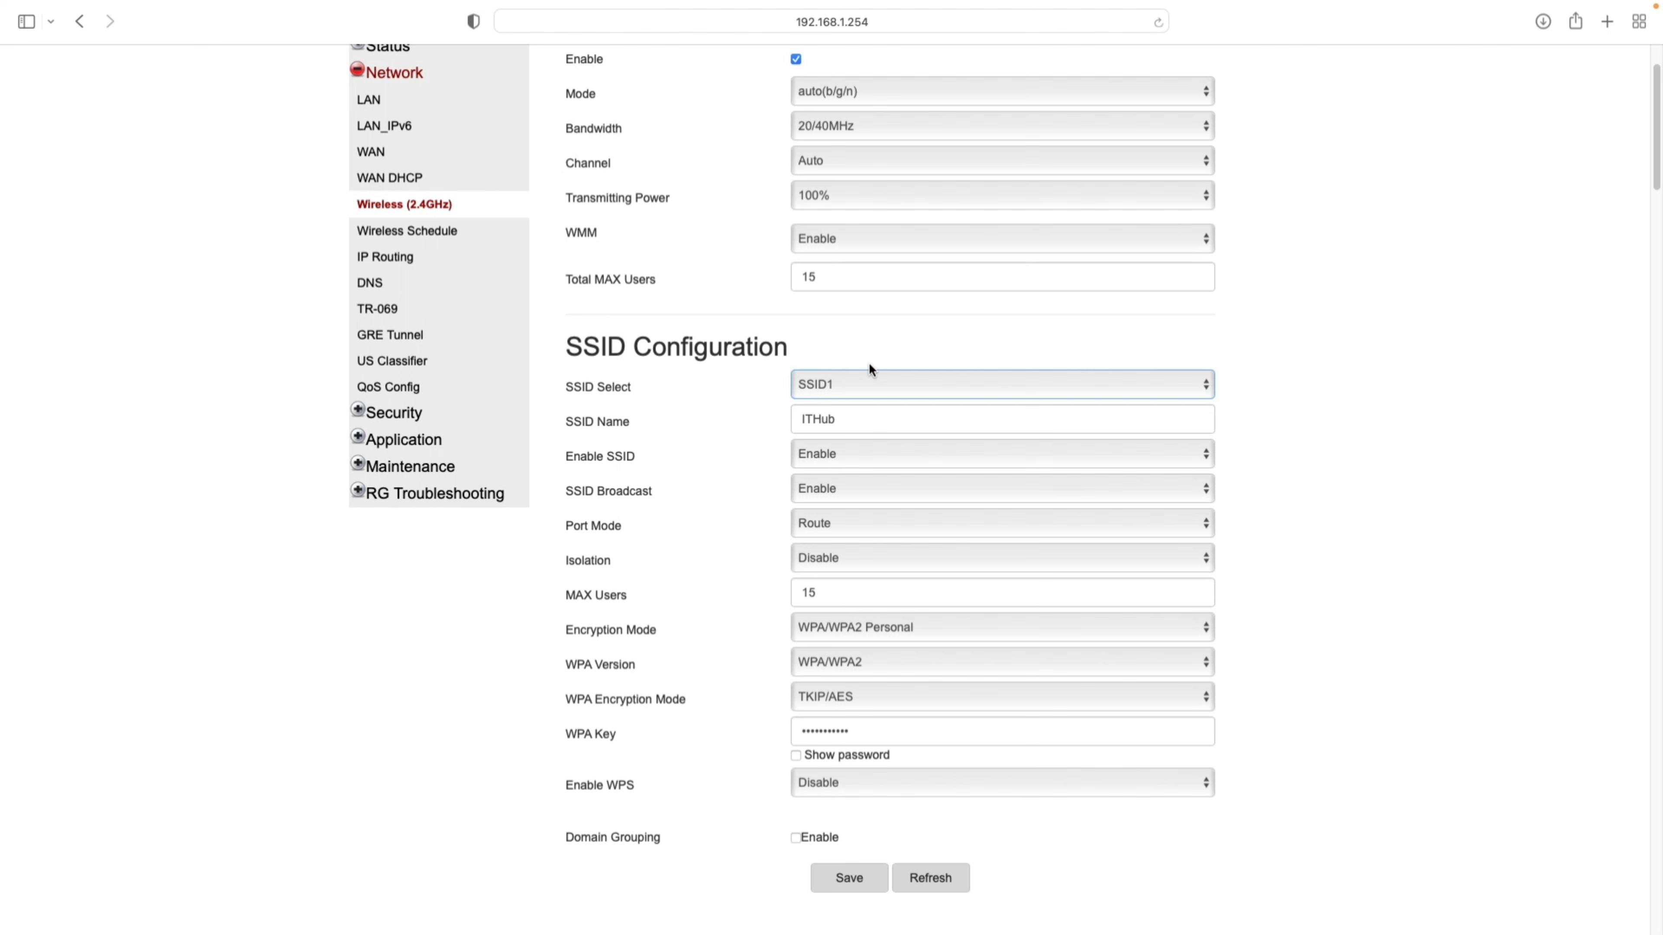
click(855, 386)
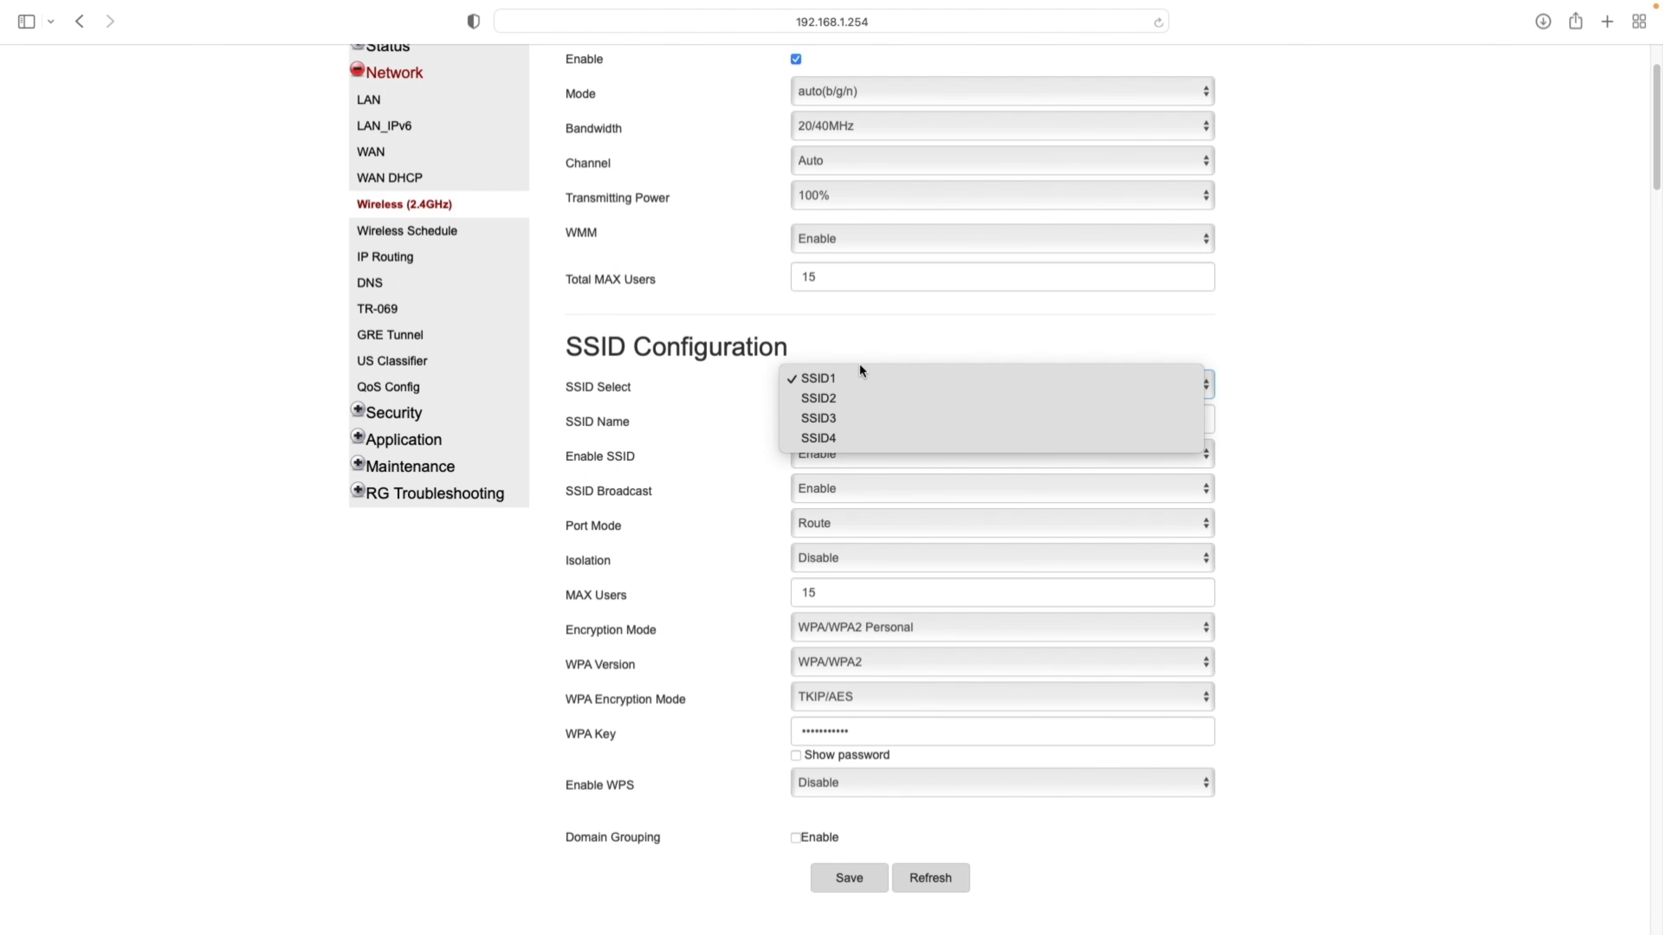
click(852, 360)
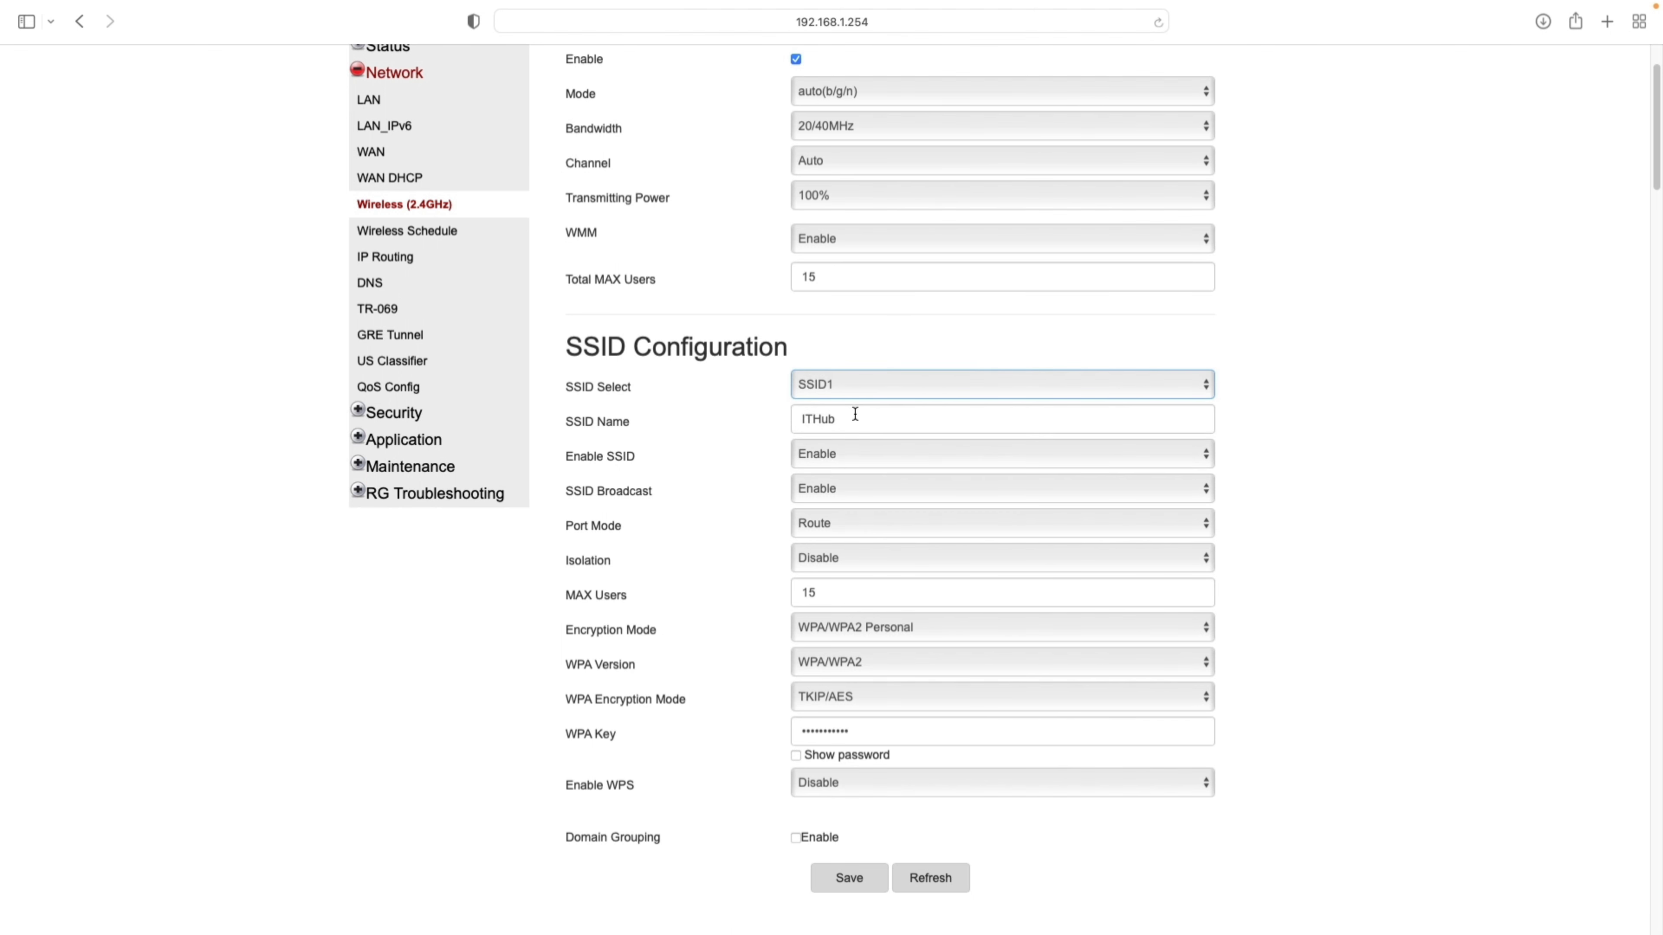
click(865, 425)
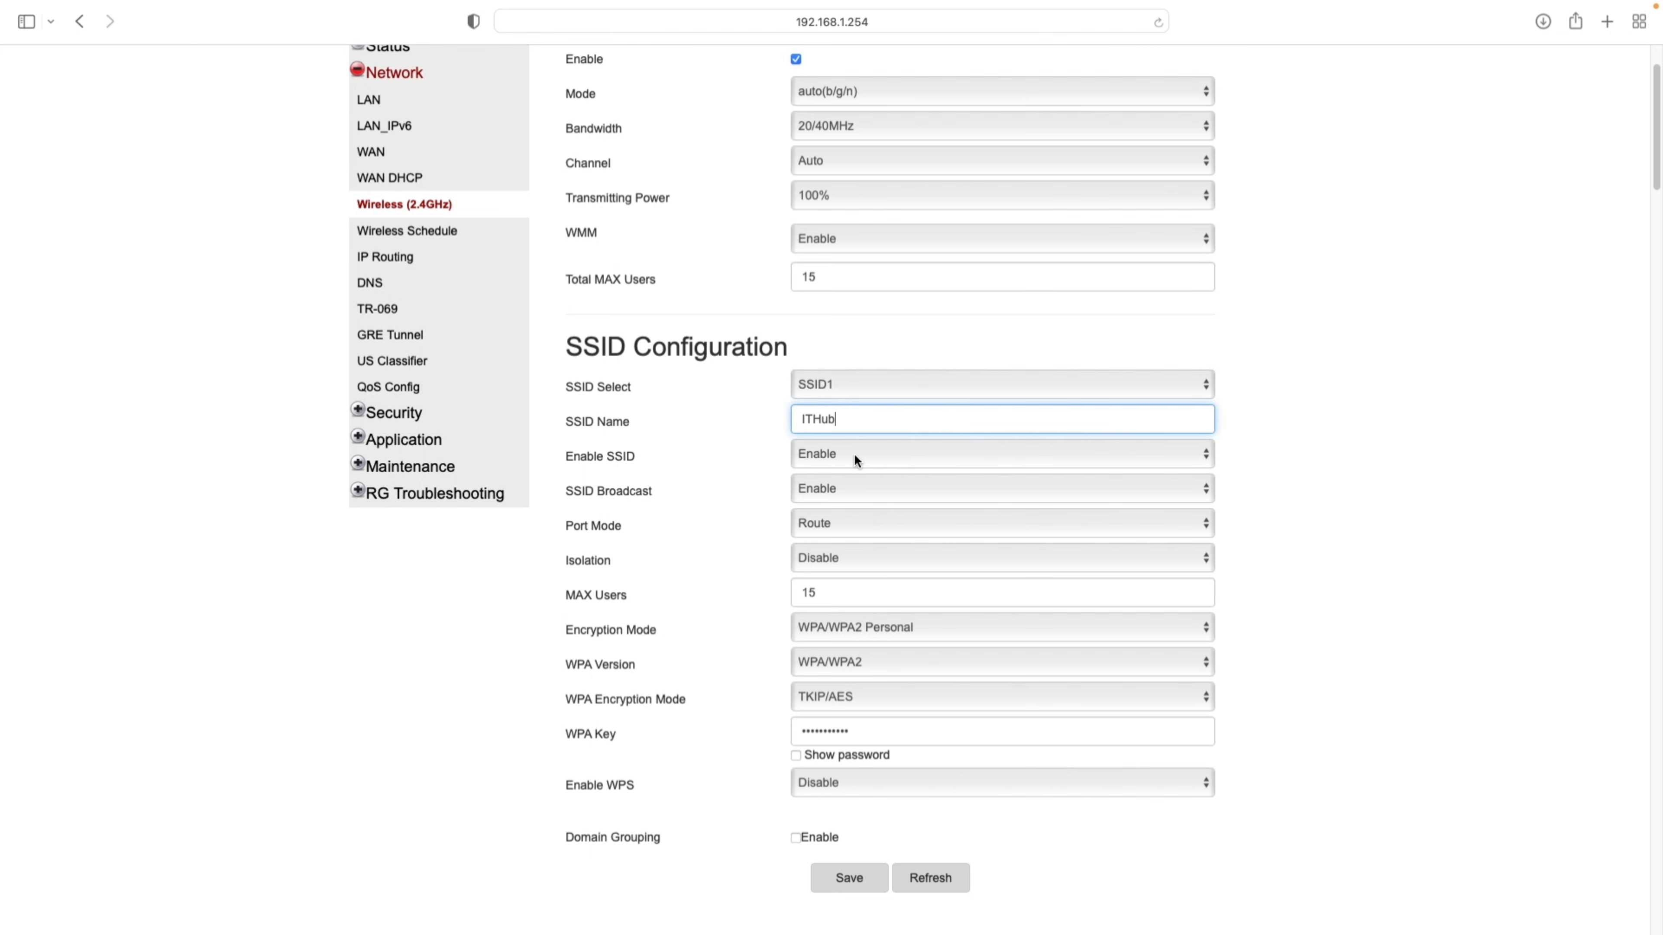
click(849, 585)
scroll(880, 557, down, 2)
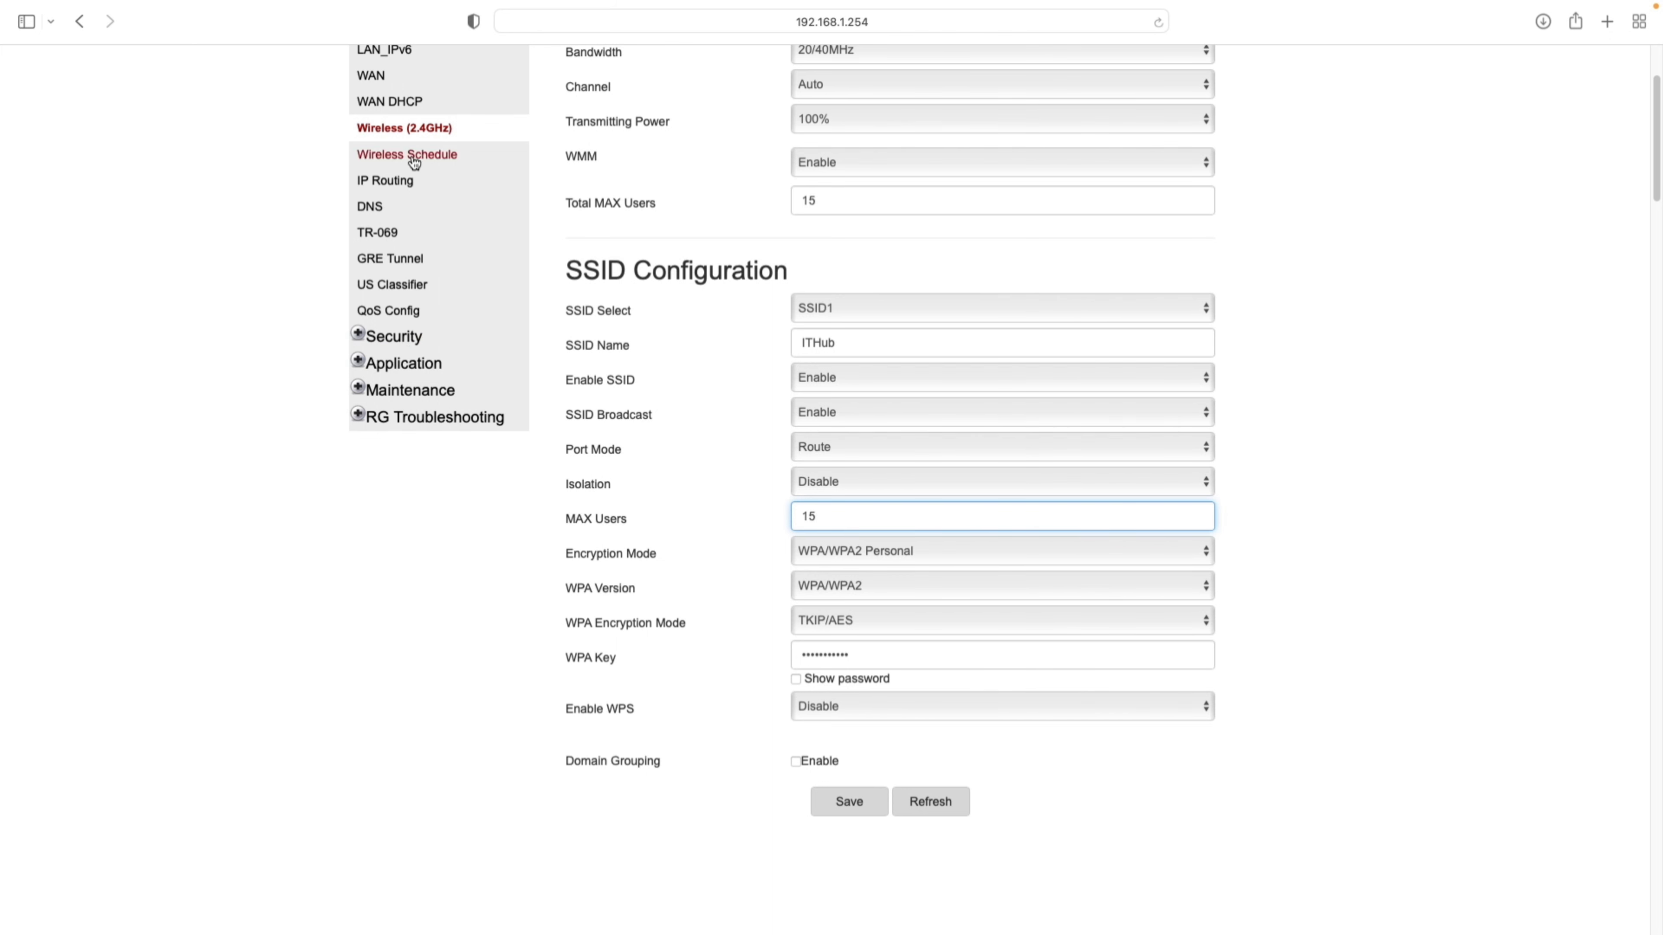
click(434, 158)
- Visit the Wireless Schedule, IP Routing and LAN pages, then the Security Firewall page
click(434, 157)
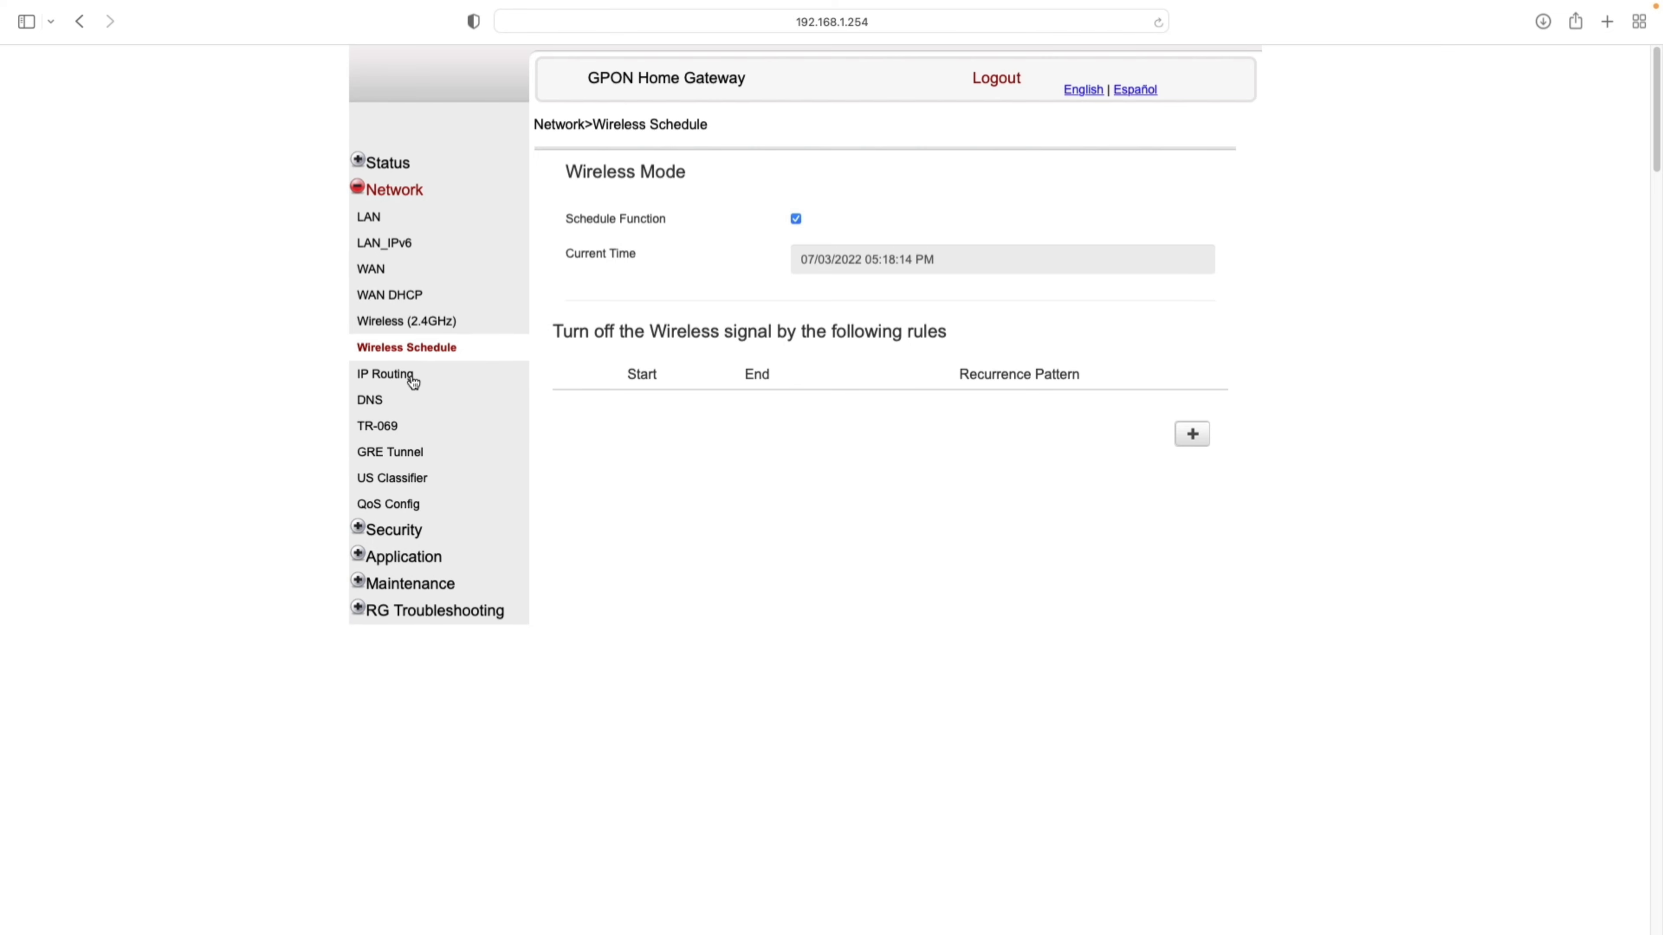
click(411, 376)
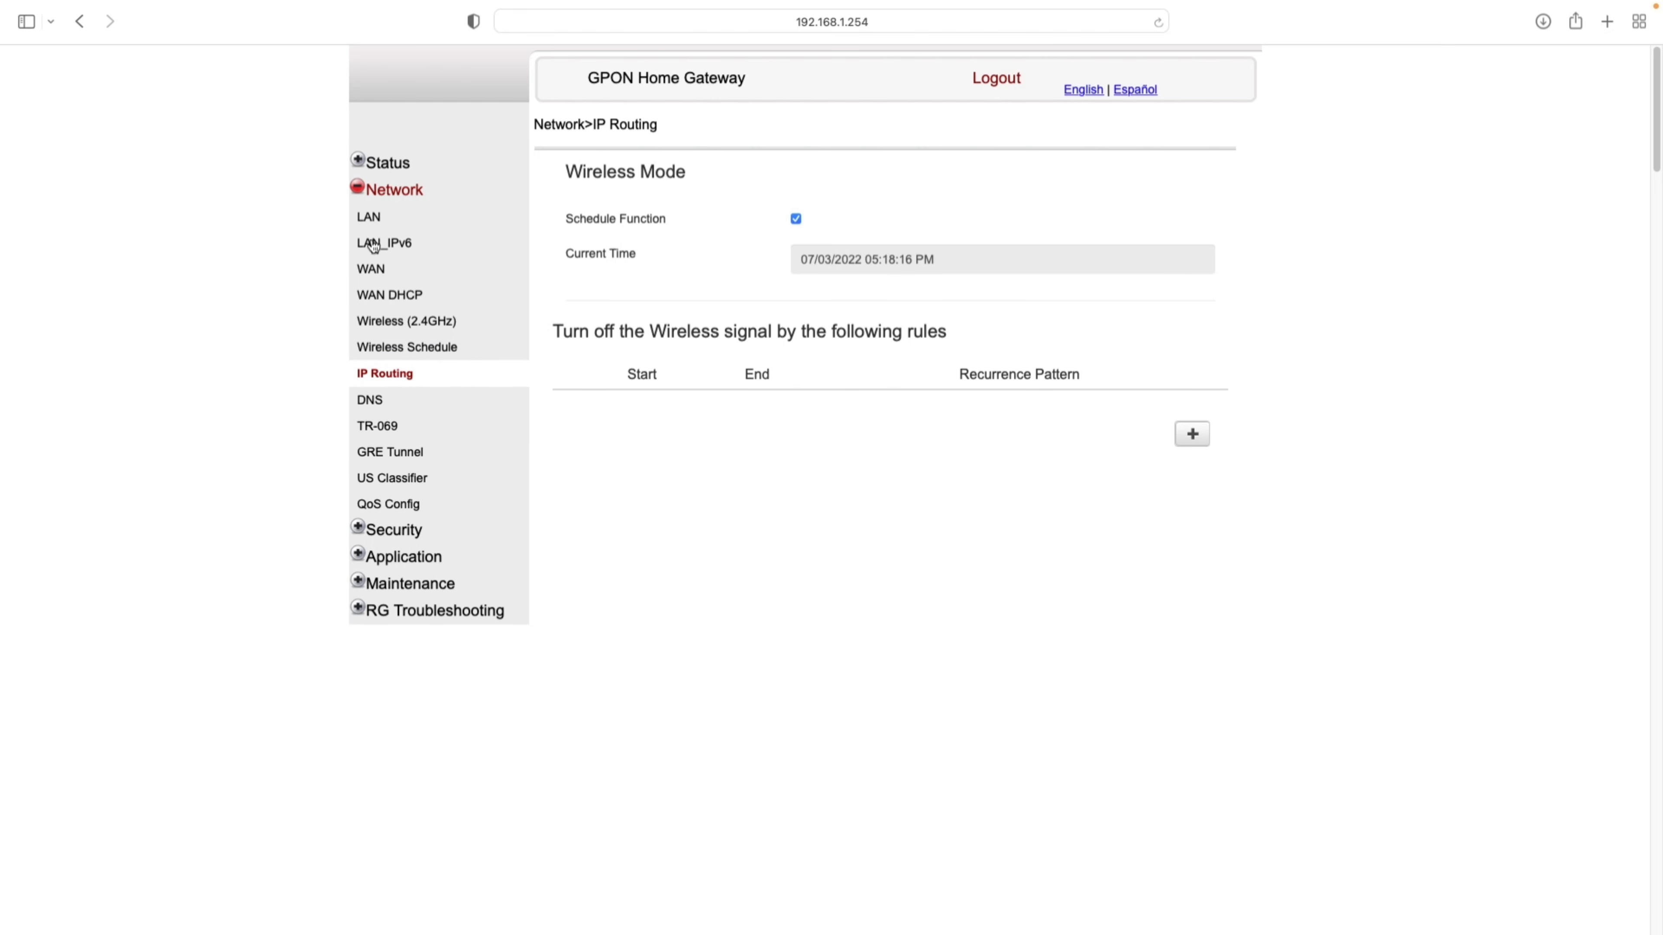
click(364, 210)
click(359, 533)
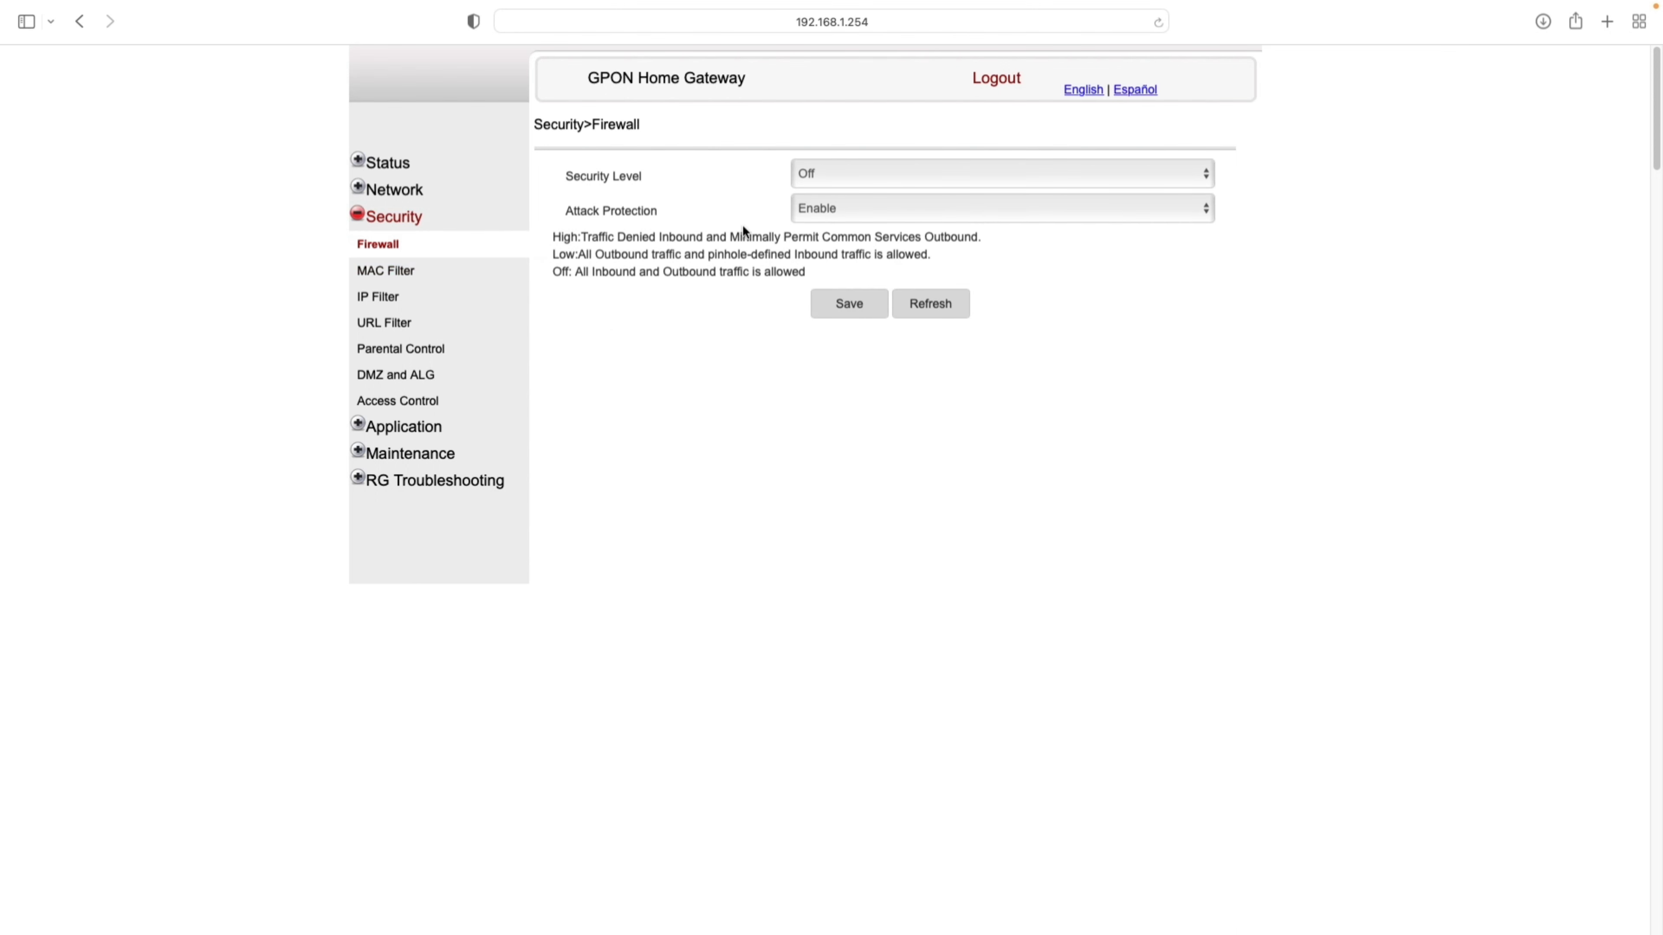
- Check the firewall Security Level choices and keep the level at Off
click(845, 174)
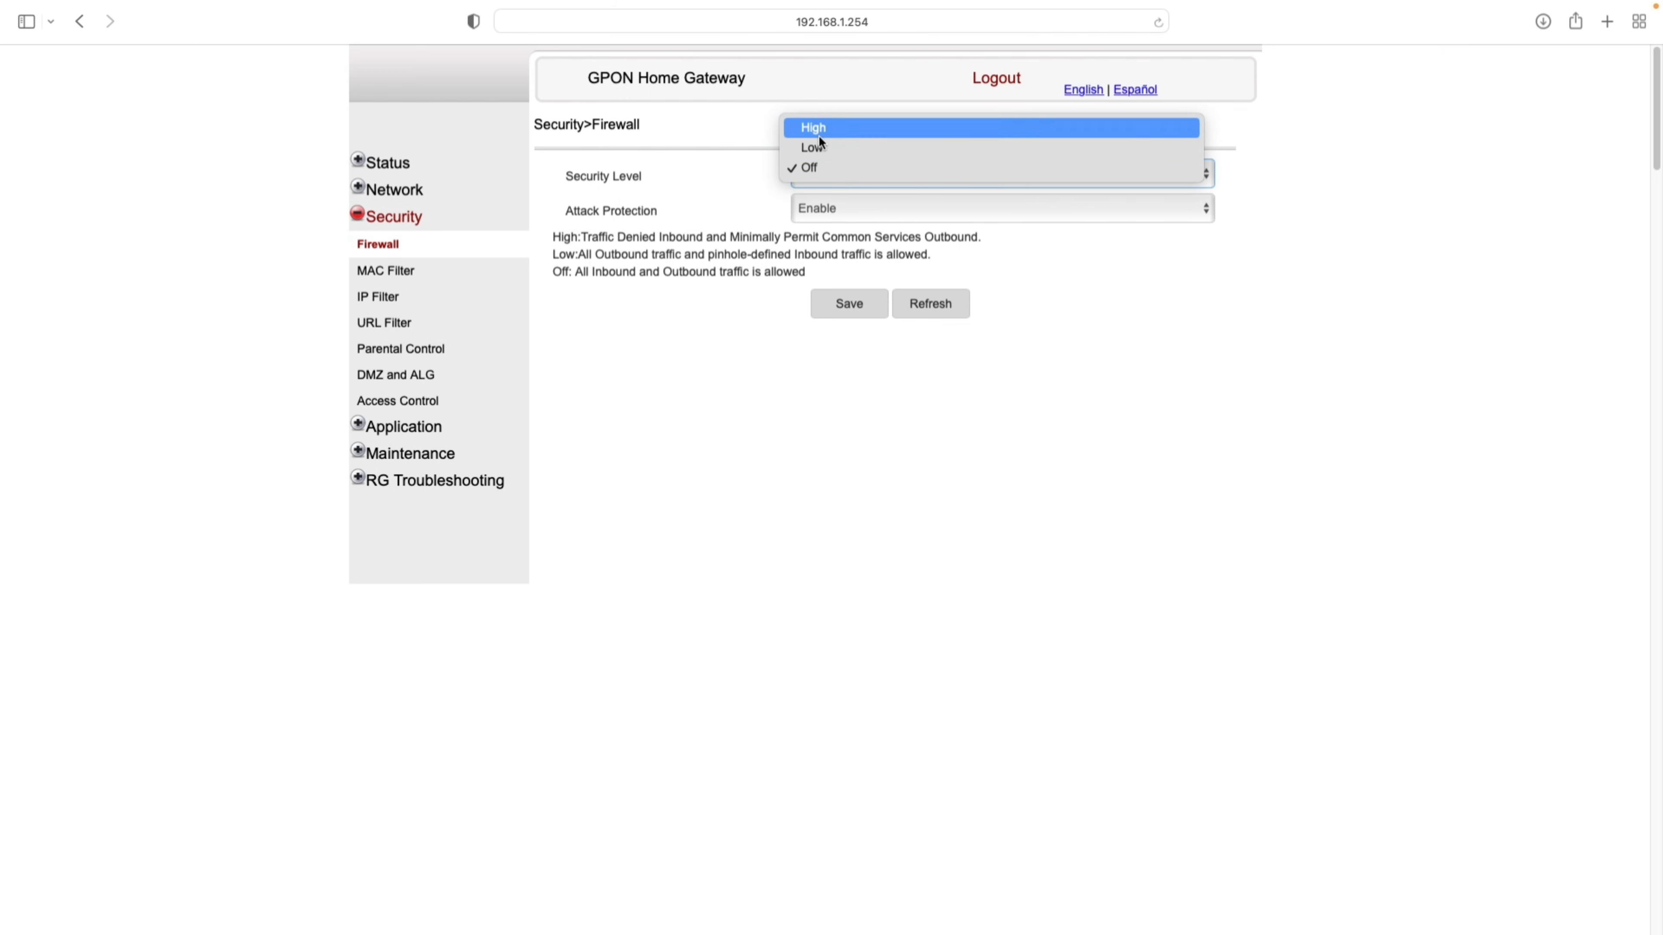
click(721, 198)
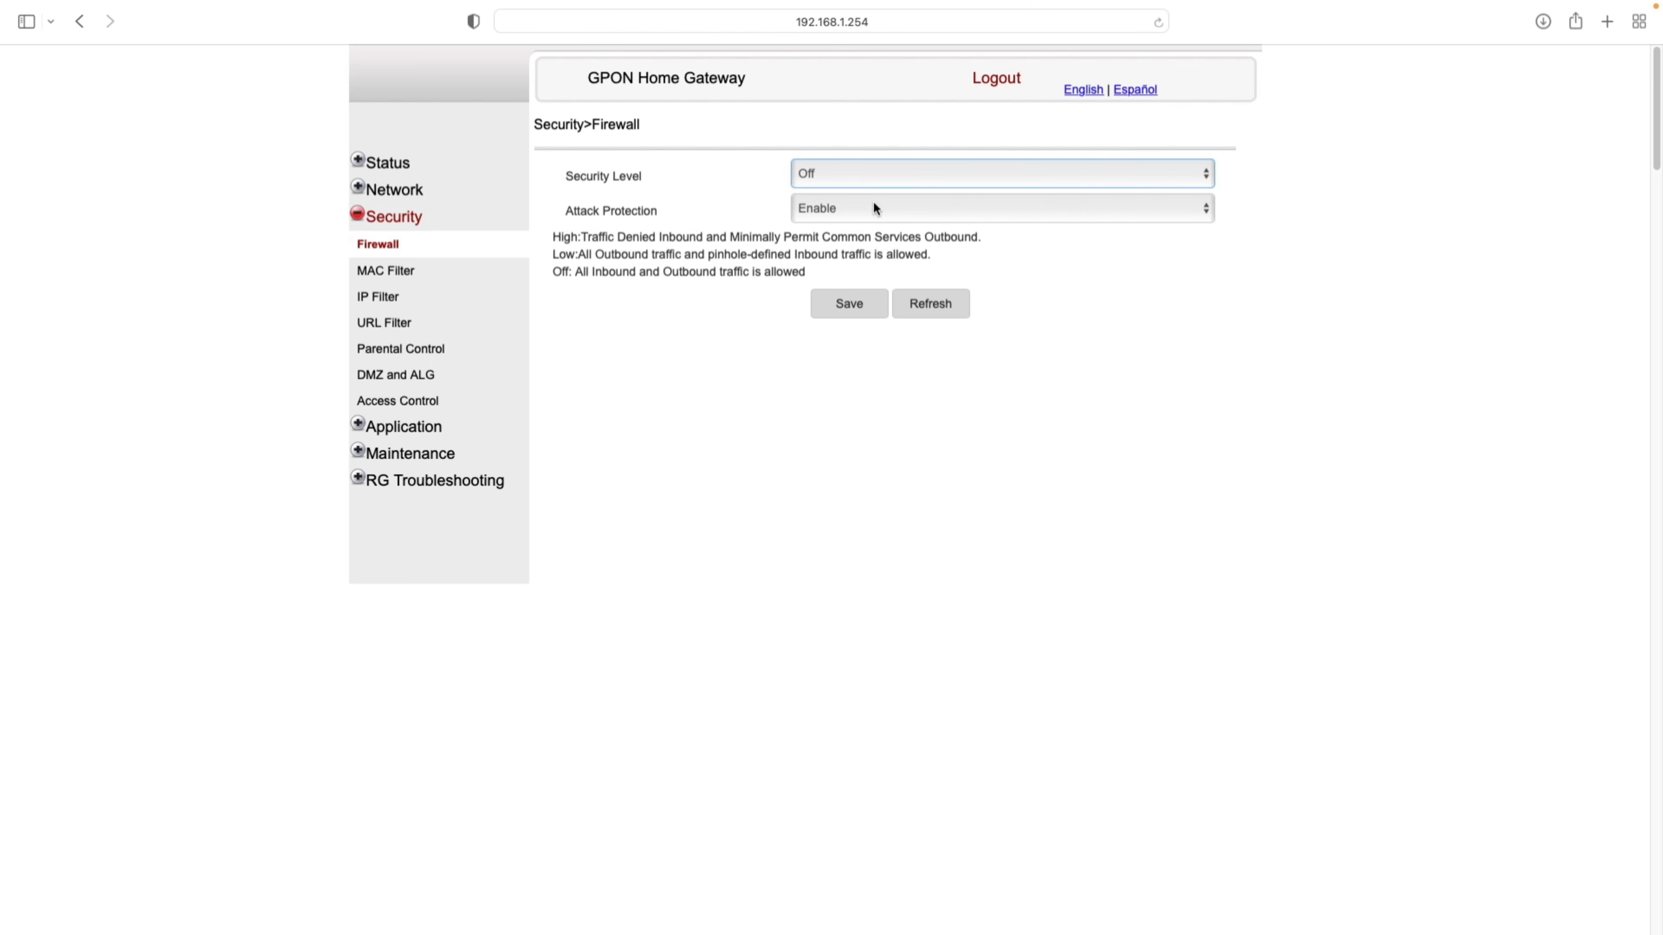
click(850, 170)
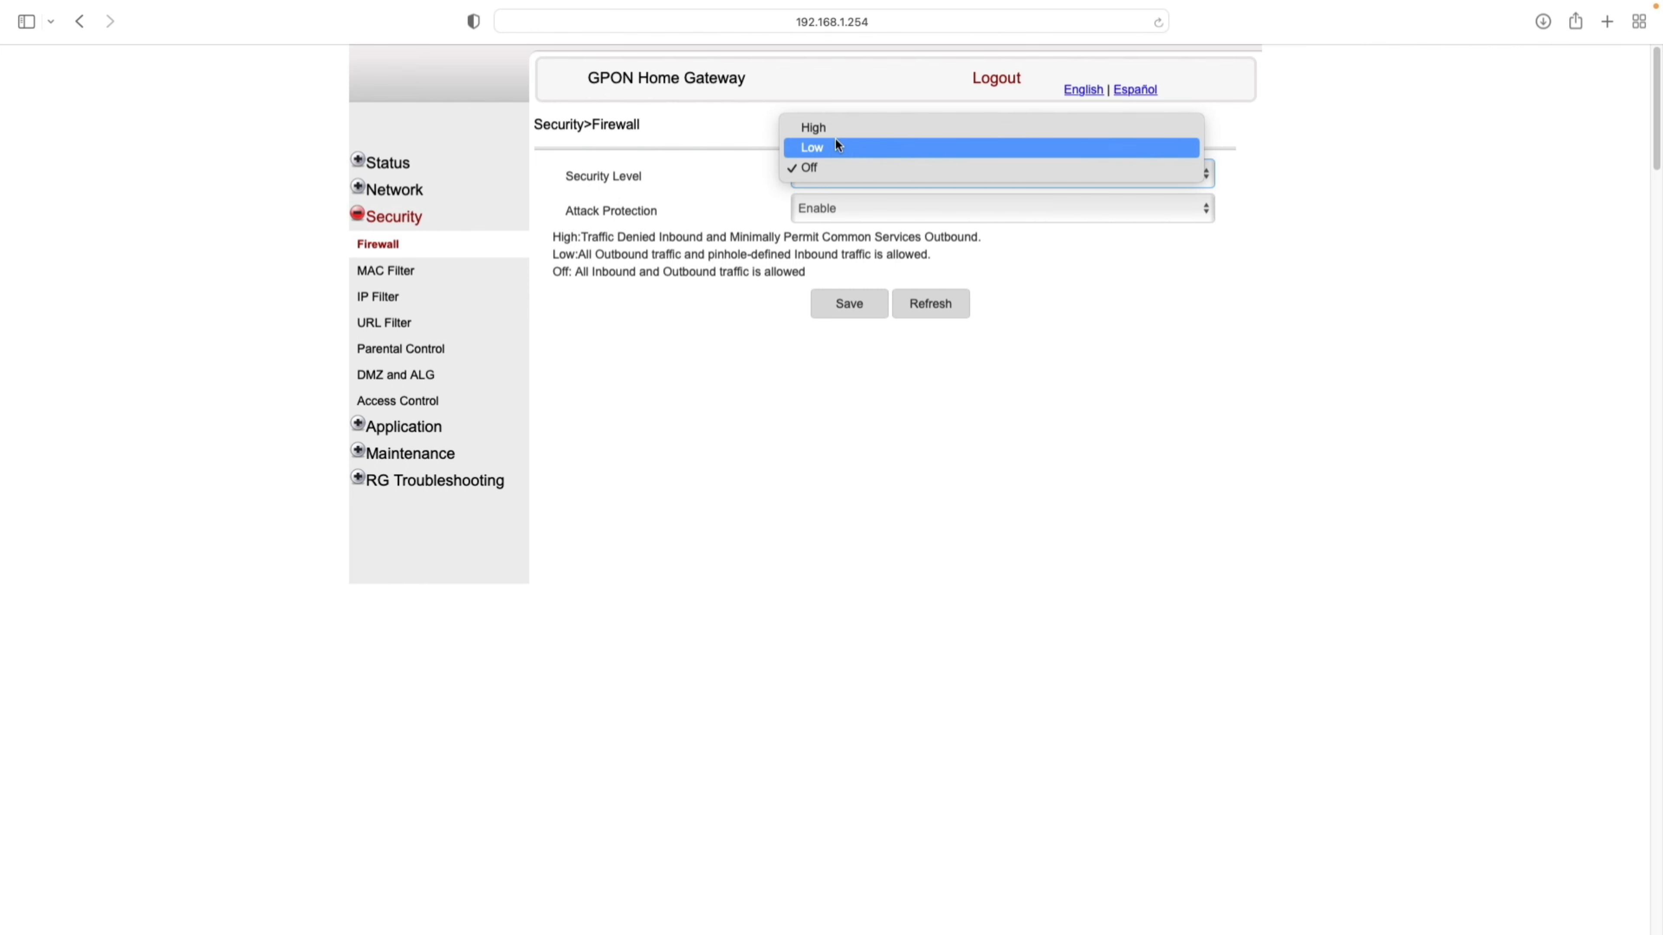
click(817, 169)
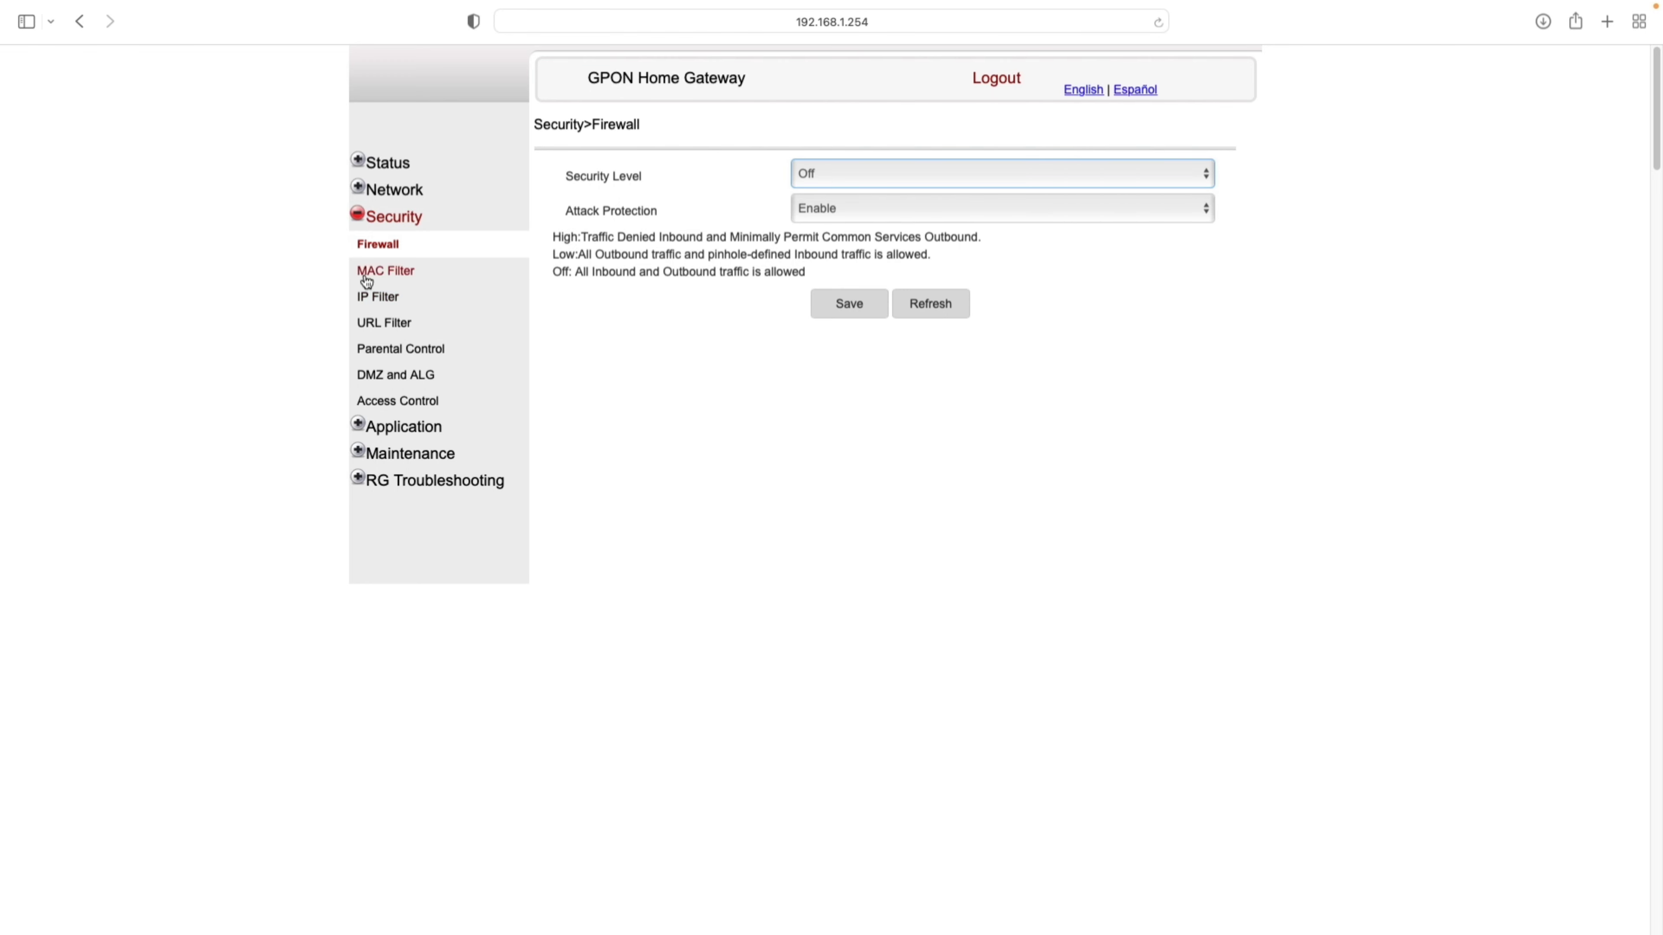
click(382, 272)
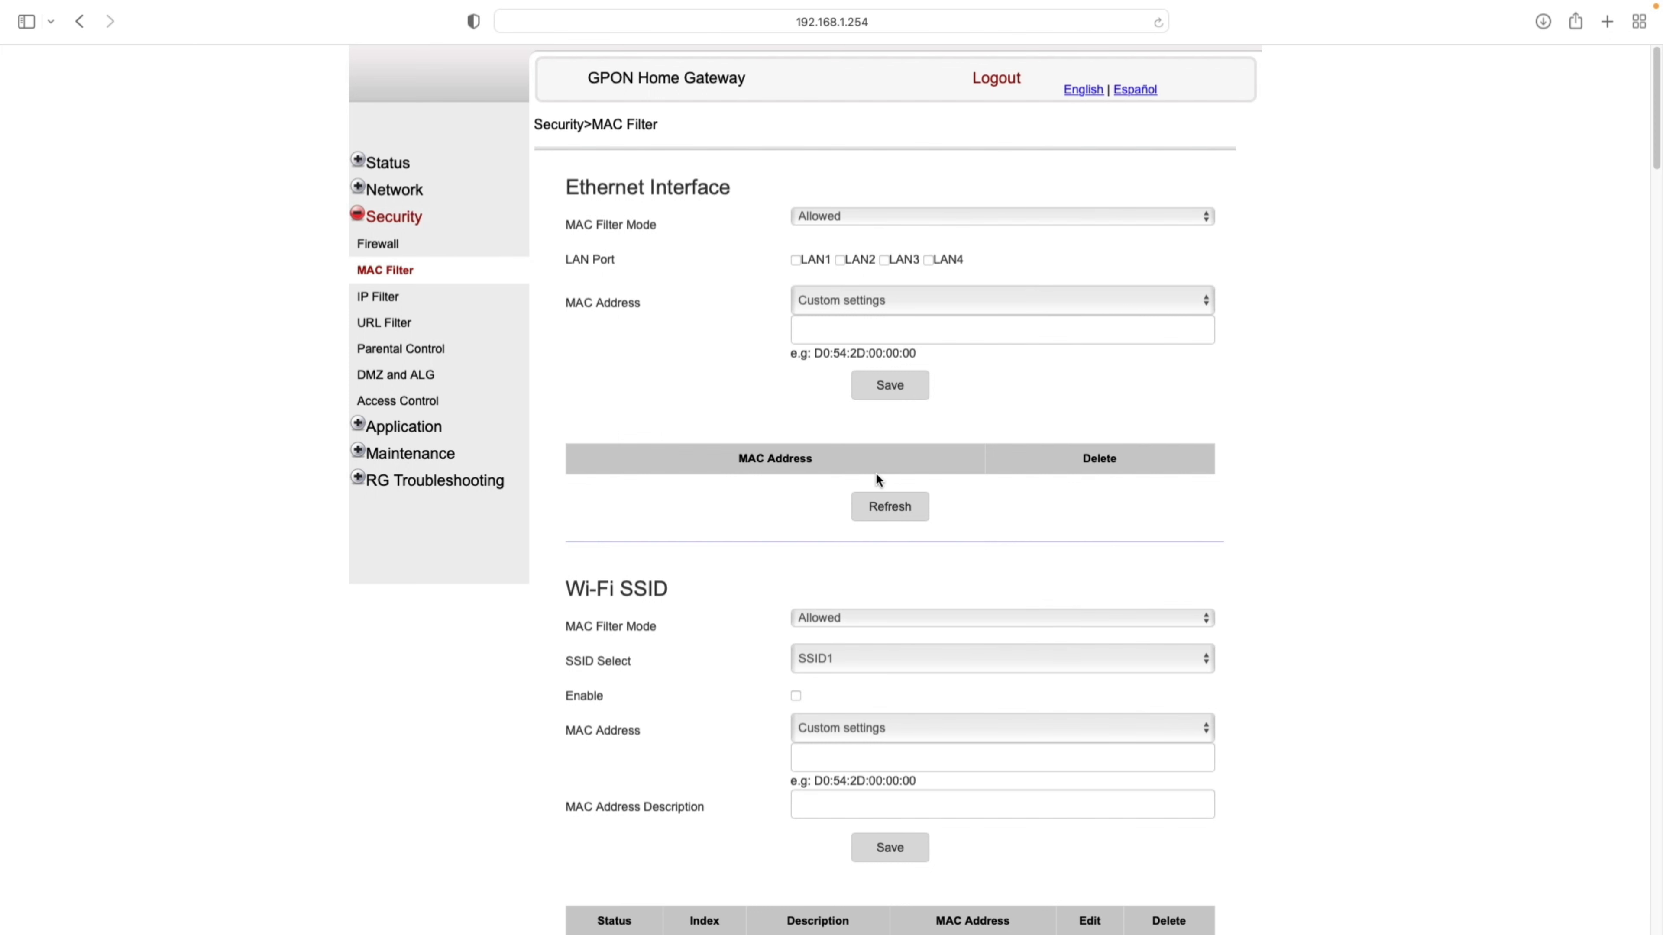
- Look over the Ethernet MAC filter with LAN1 ticked and the Wi-Fi filter on SSID1
click(876, 325)
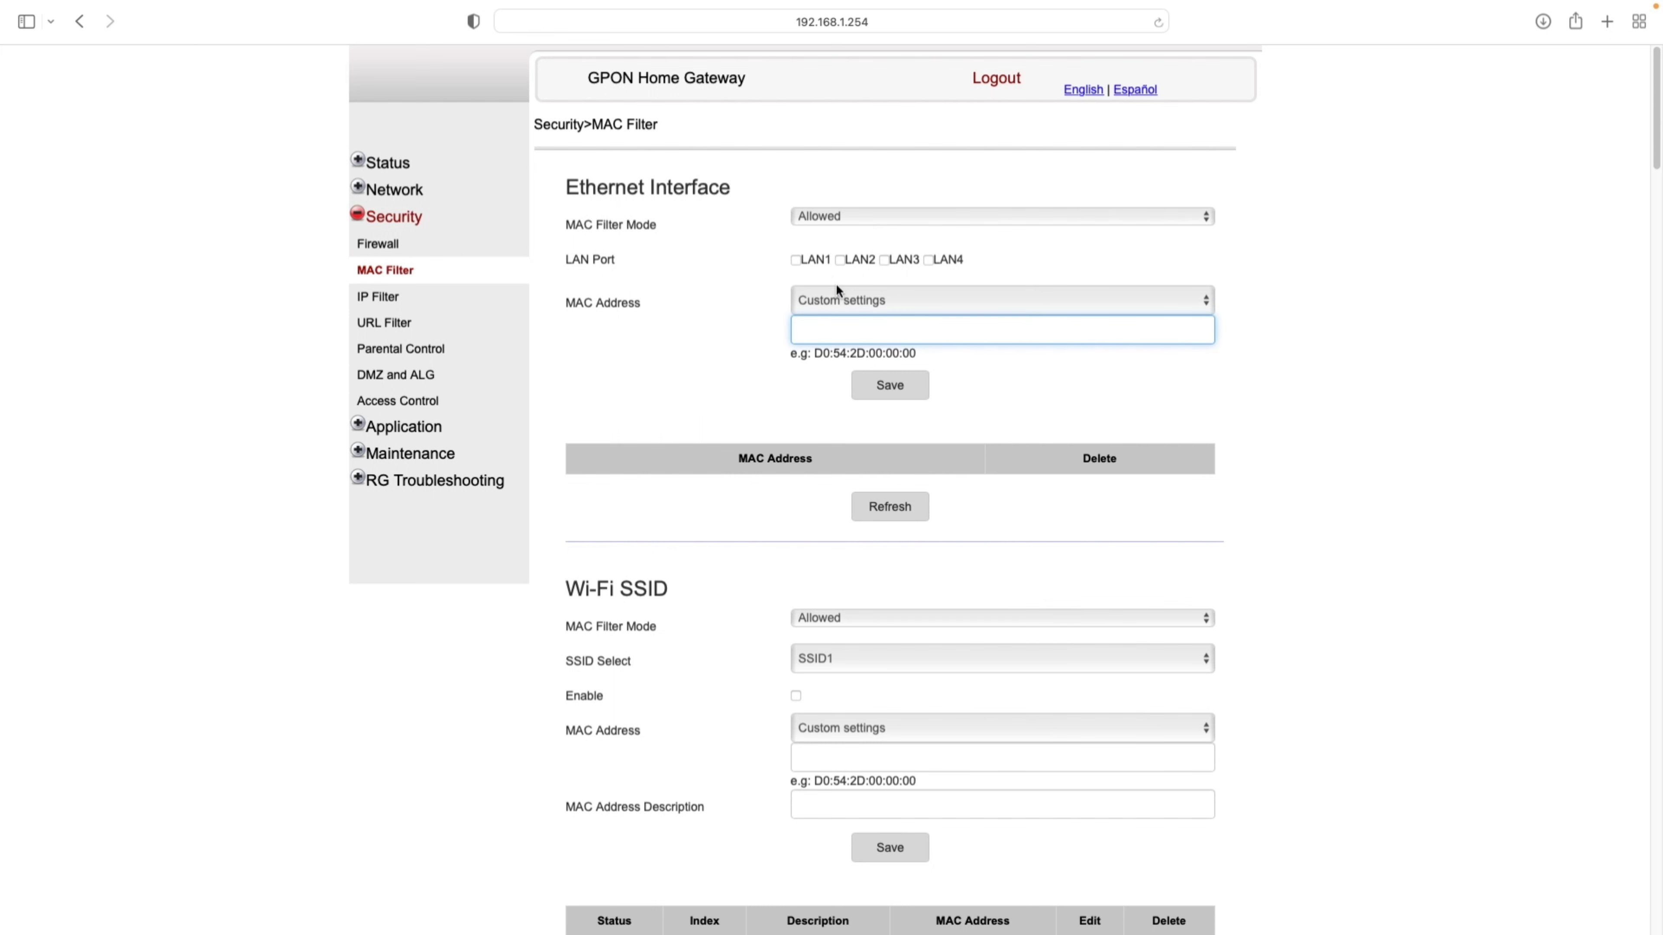
click(801, 259)
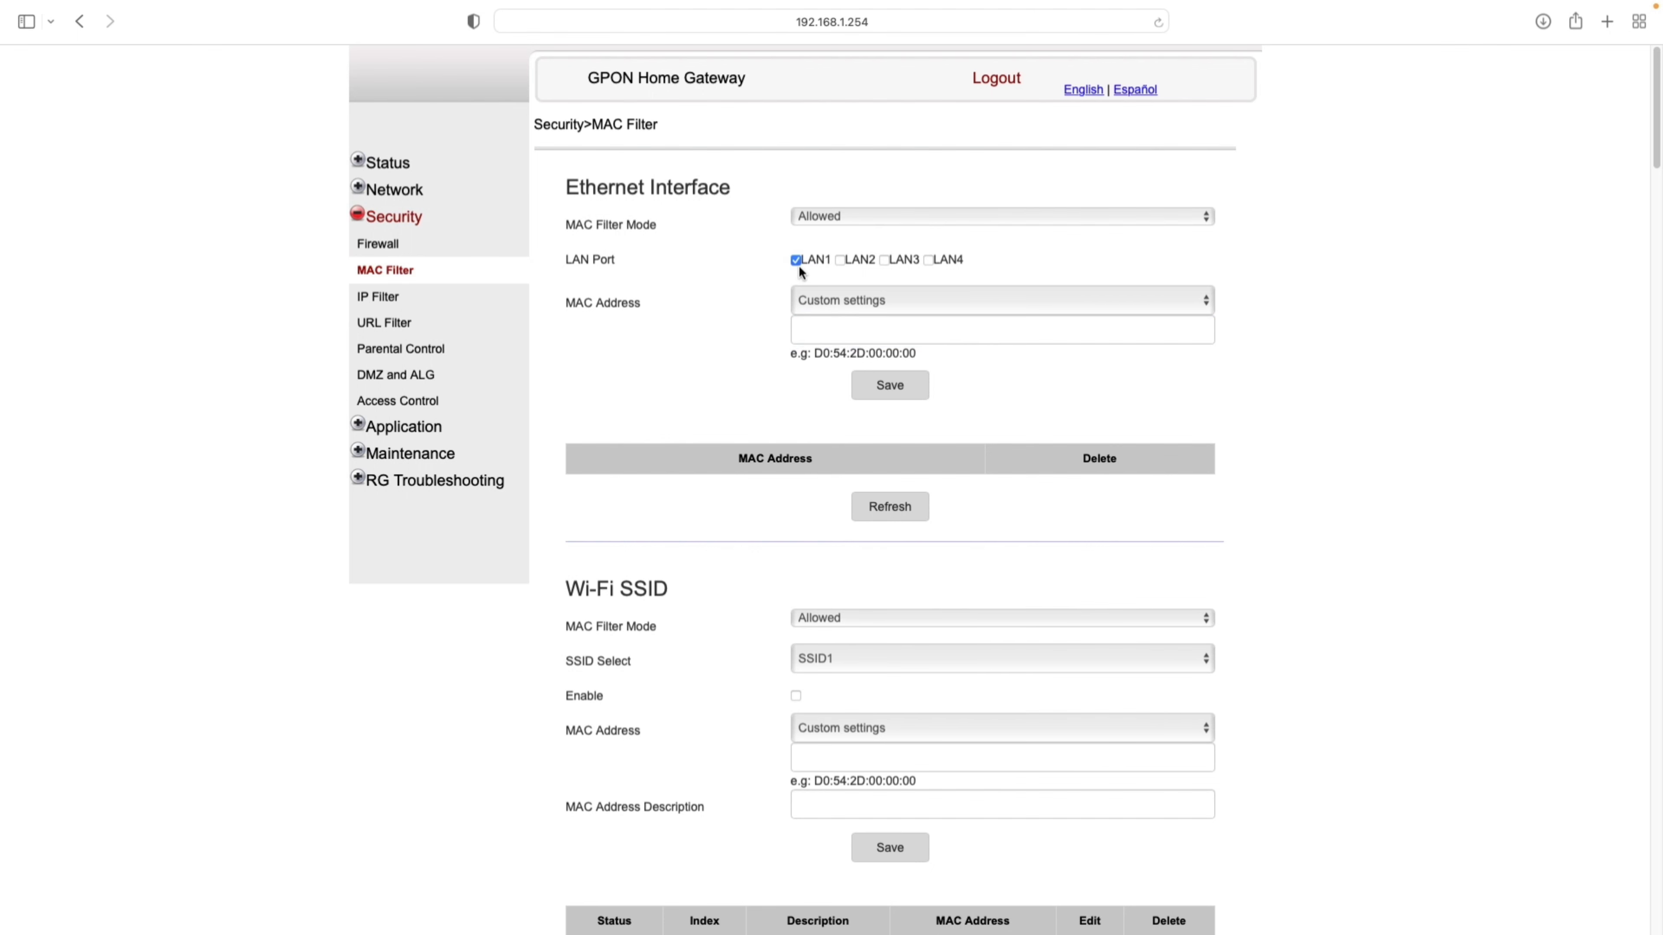
scroll(774, 496, down, 3)
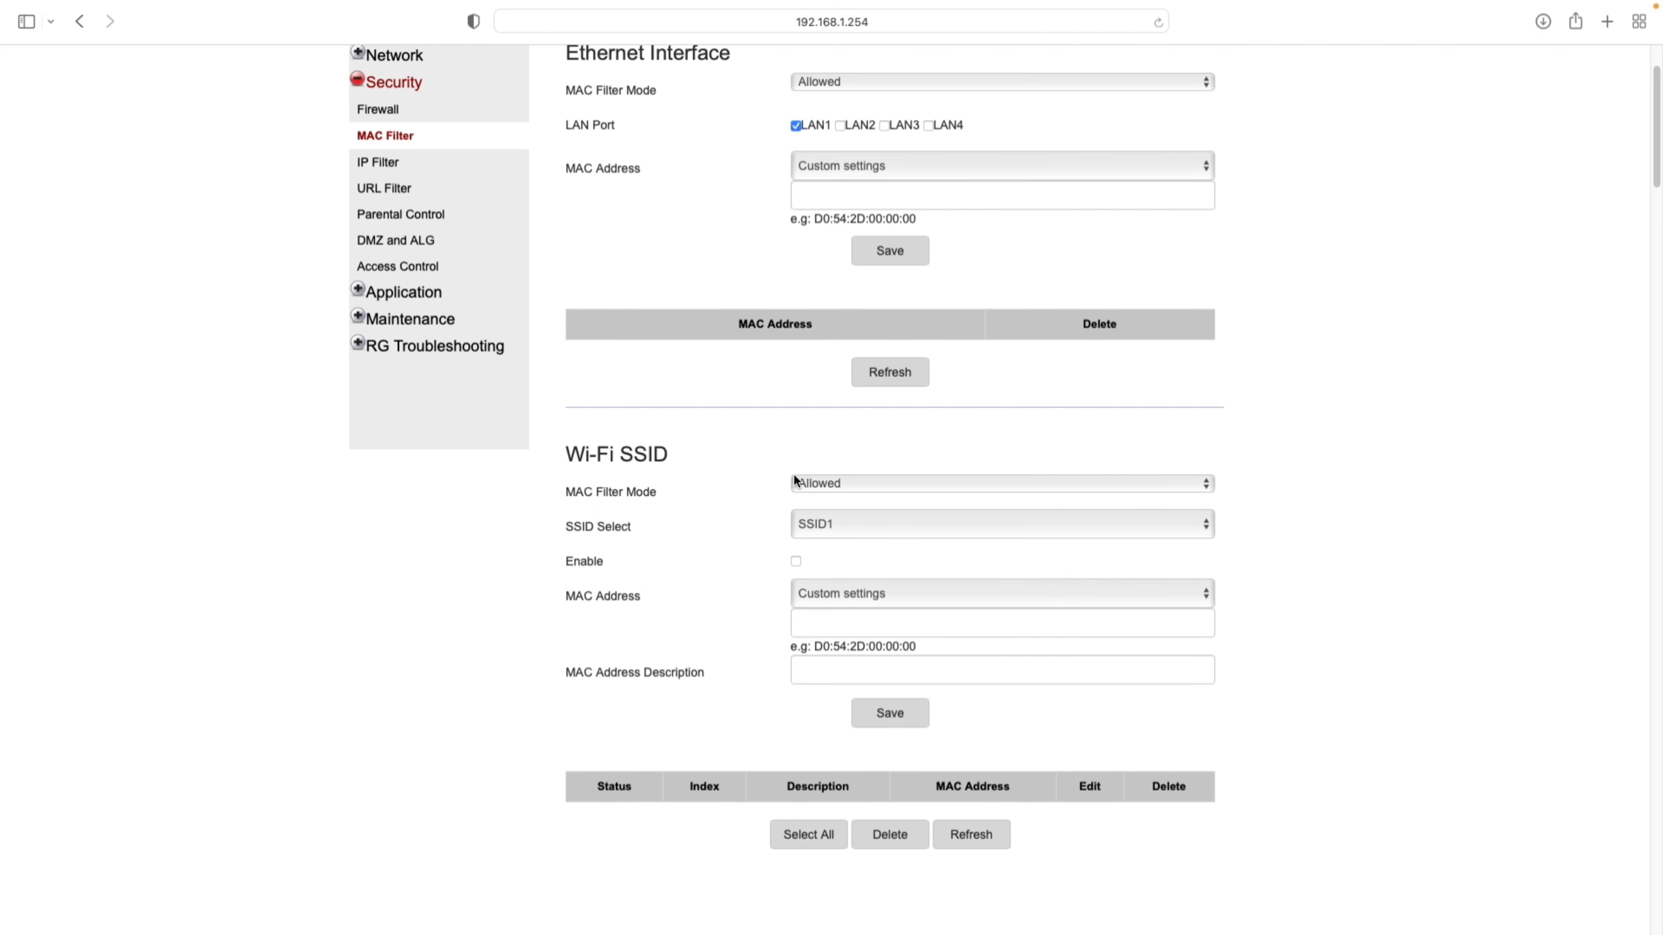
drag(926, 652, 855, 650)
click(881, 619)
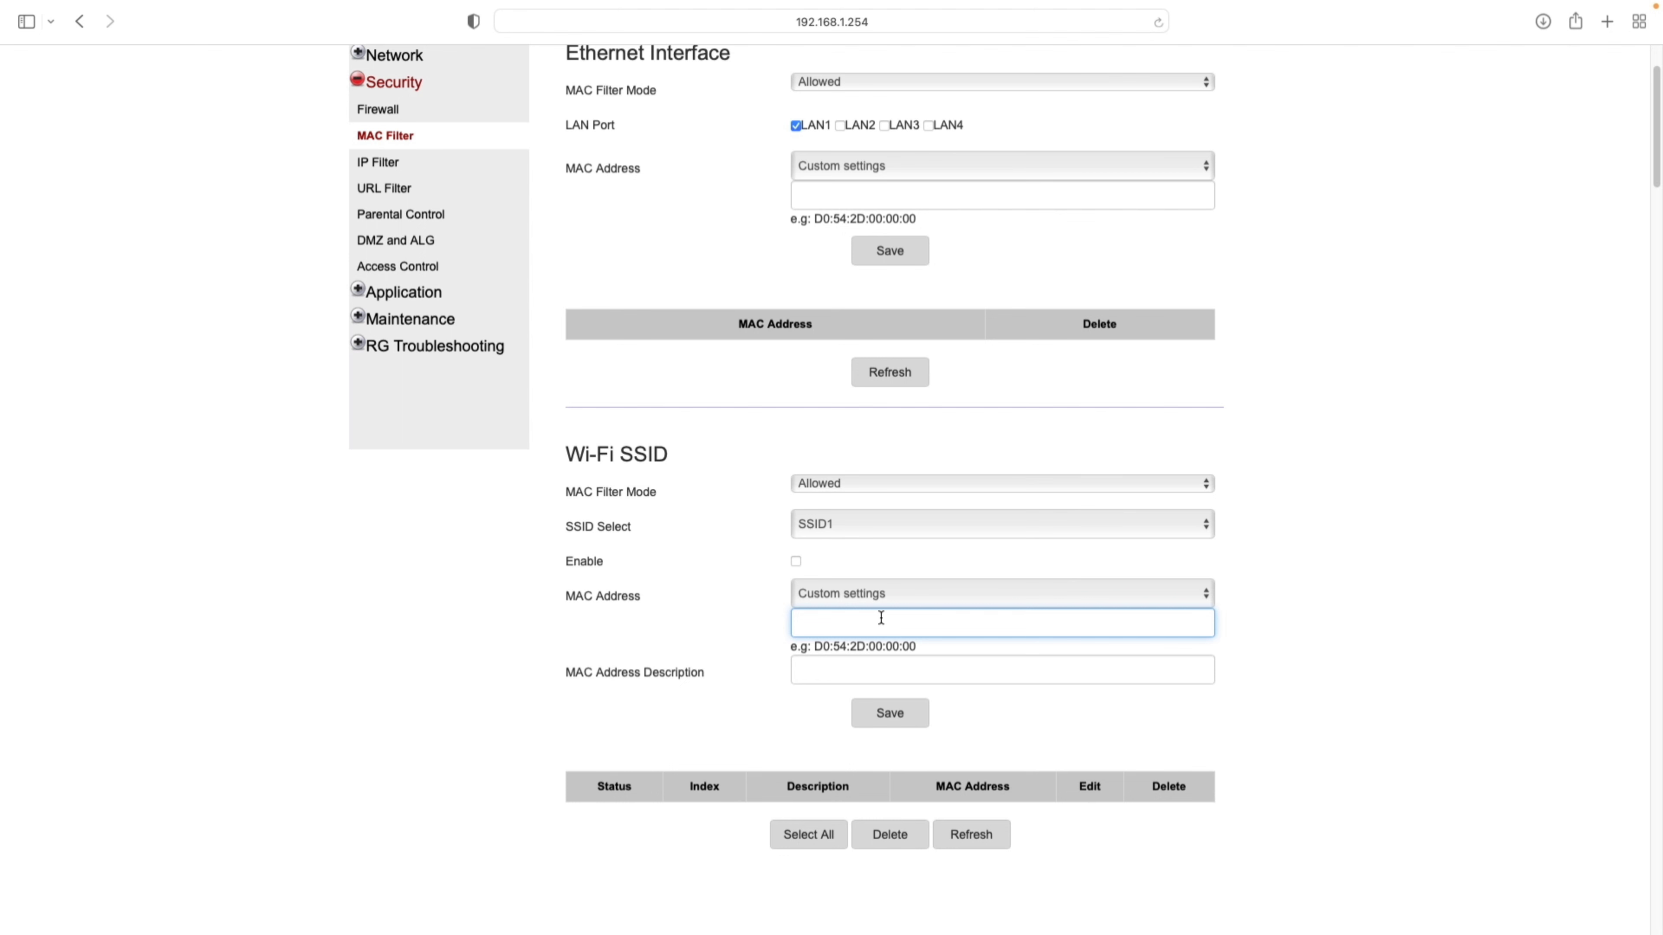
click(912, 524)
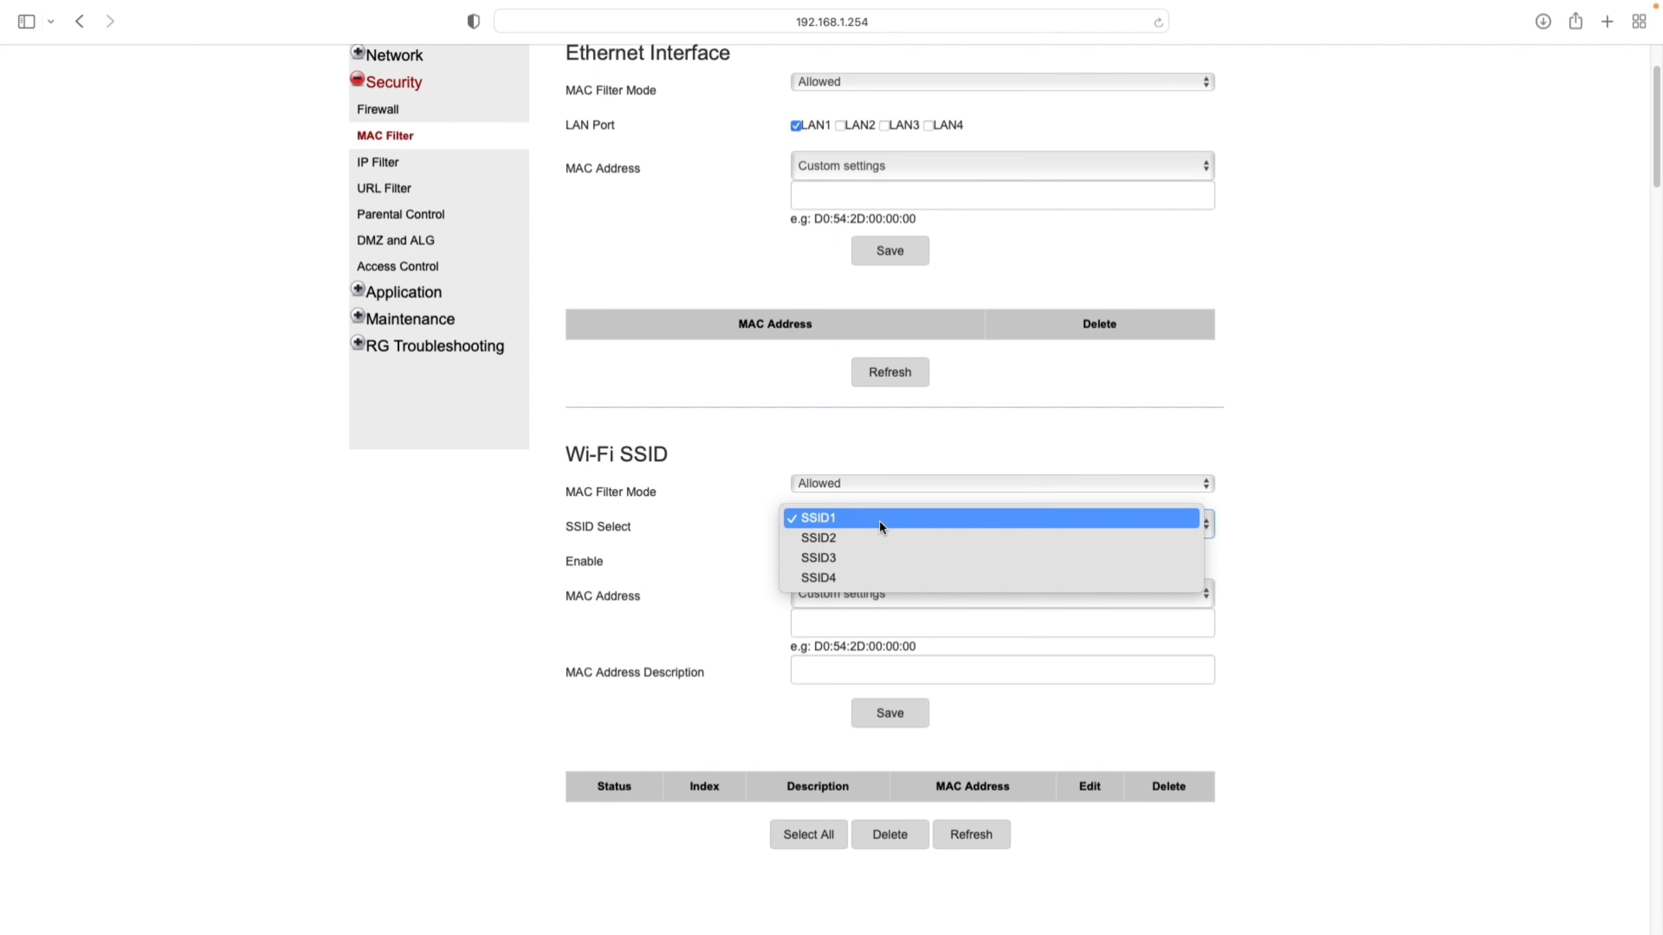
click(1512, 519)
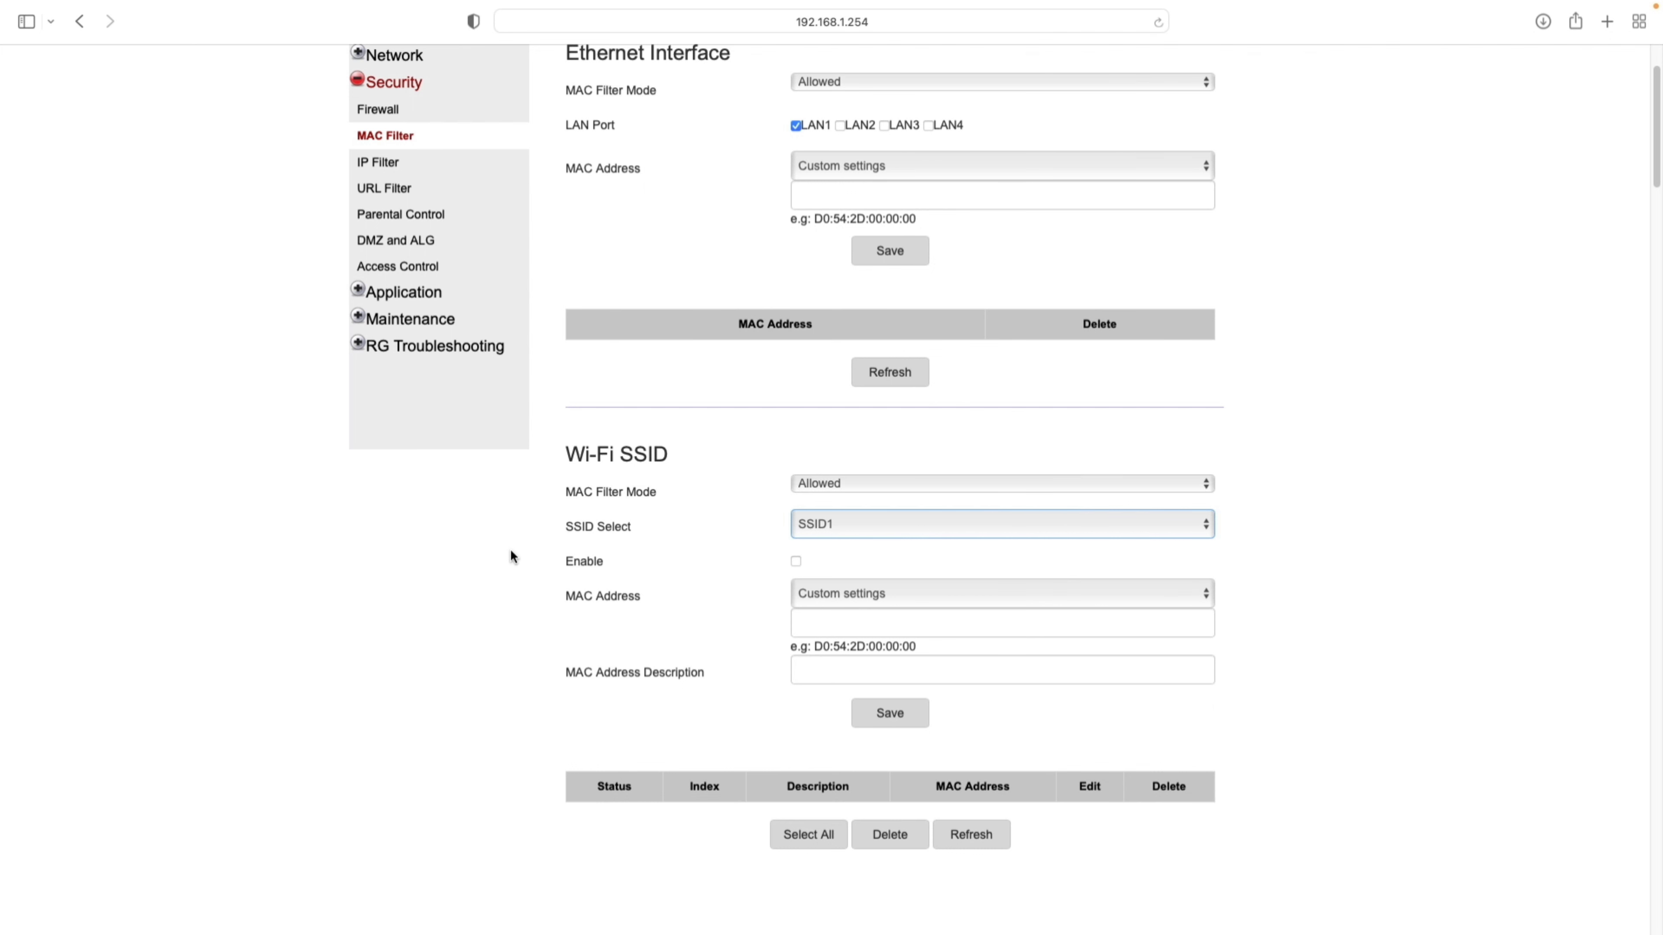
click(386, 158)
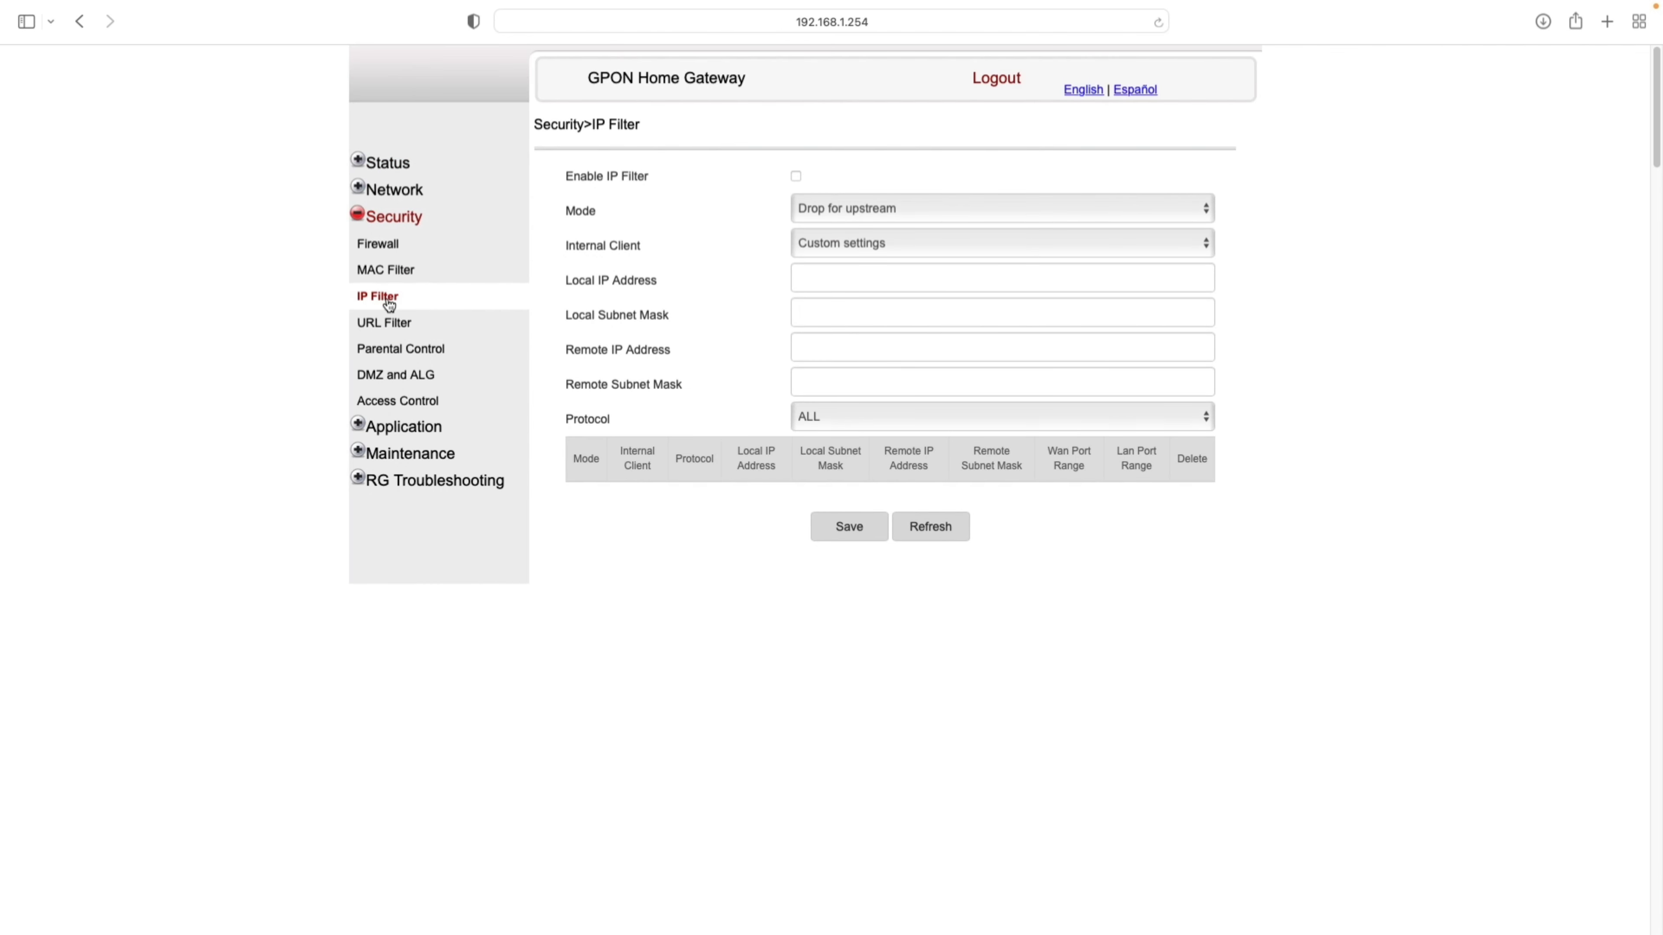
- Look over the URL Filter form's URL Address and Port fields, then go to Parental Control
click(396, 325)
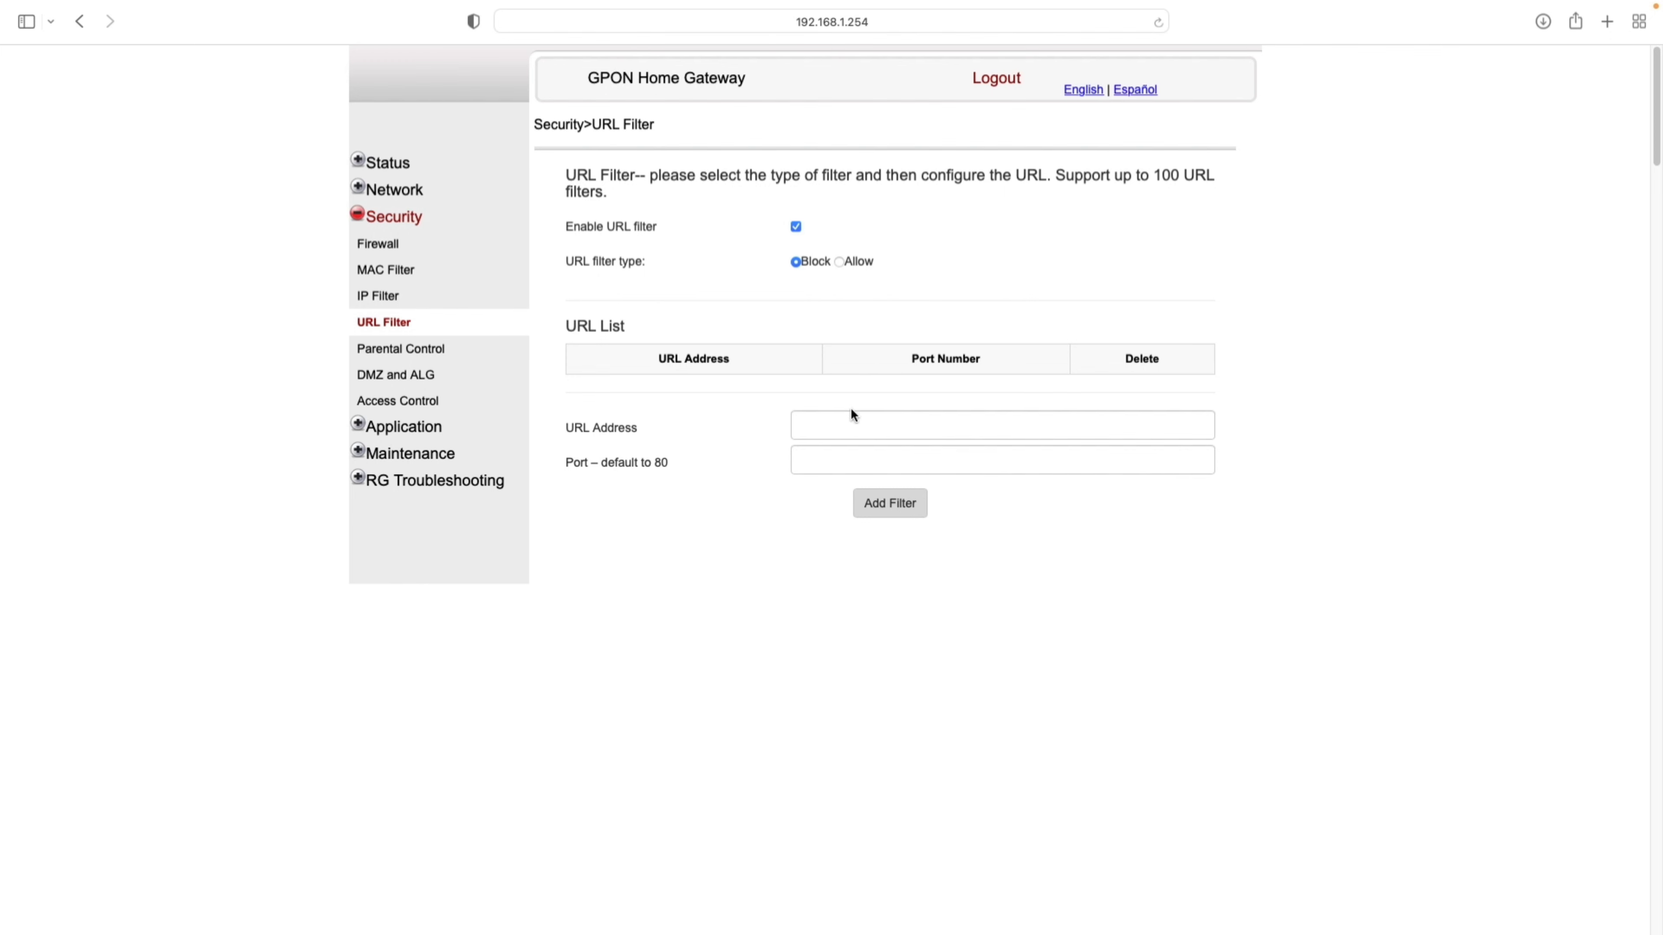
click(850, 423)
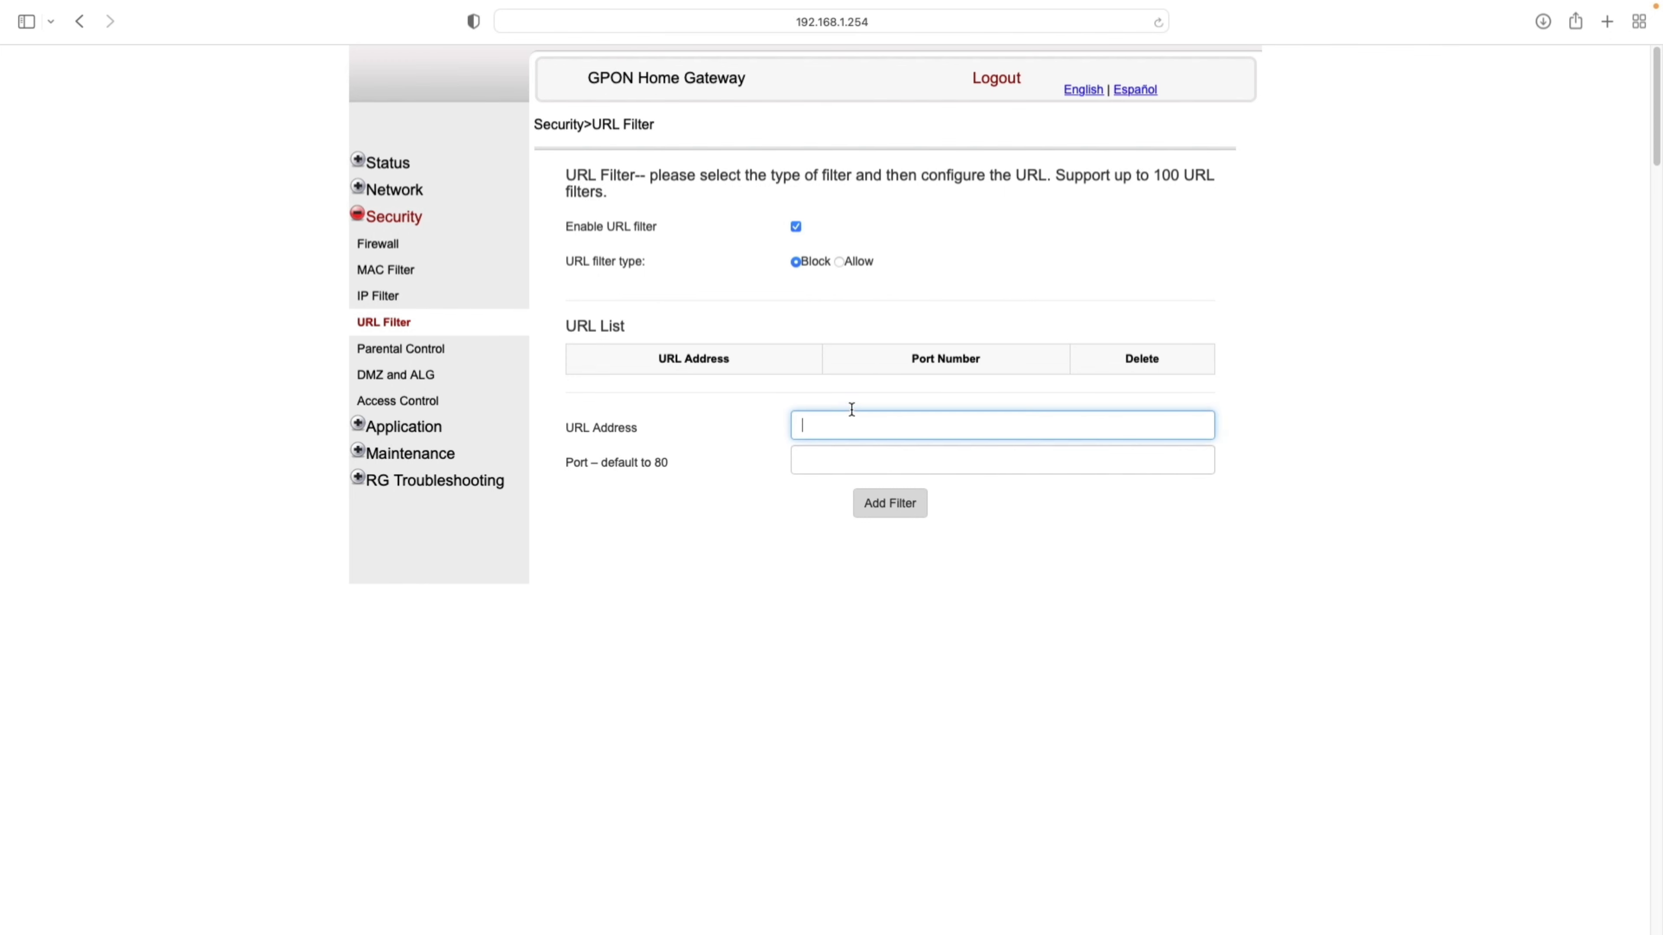
click(852, 469)
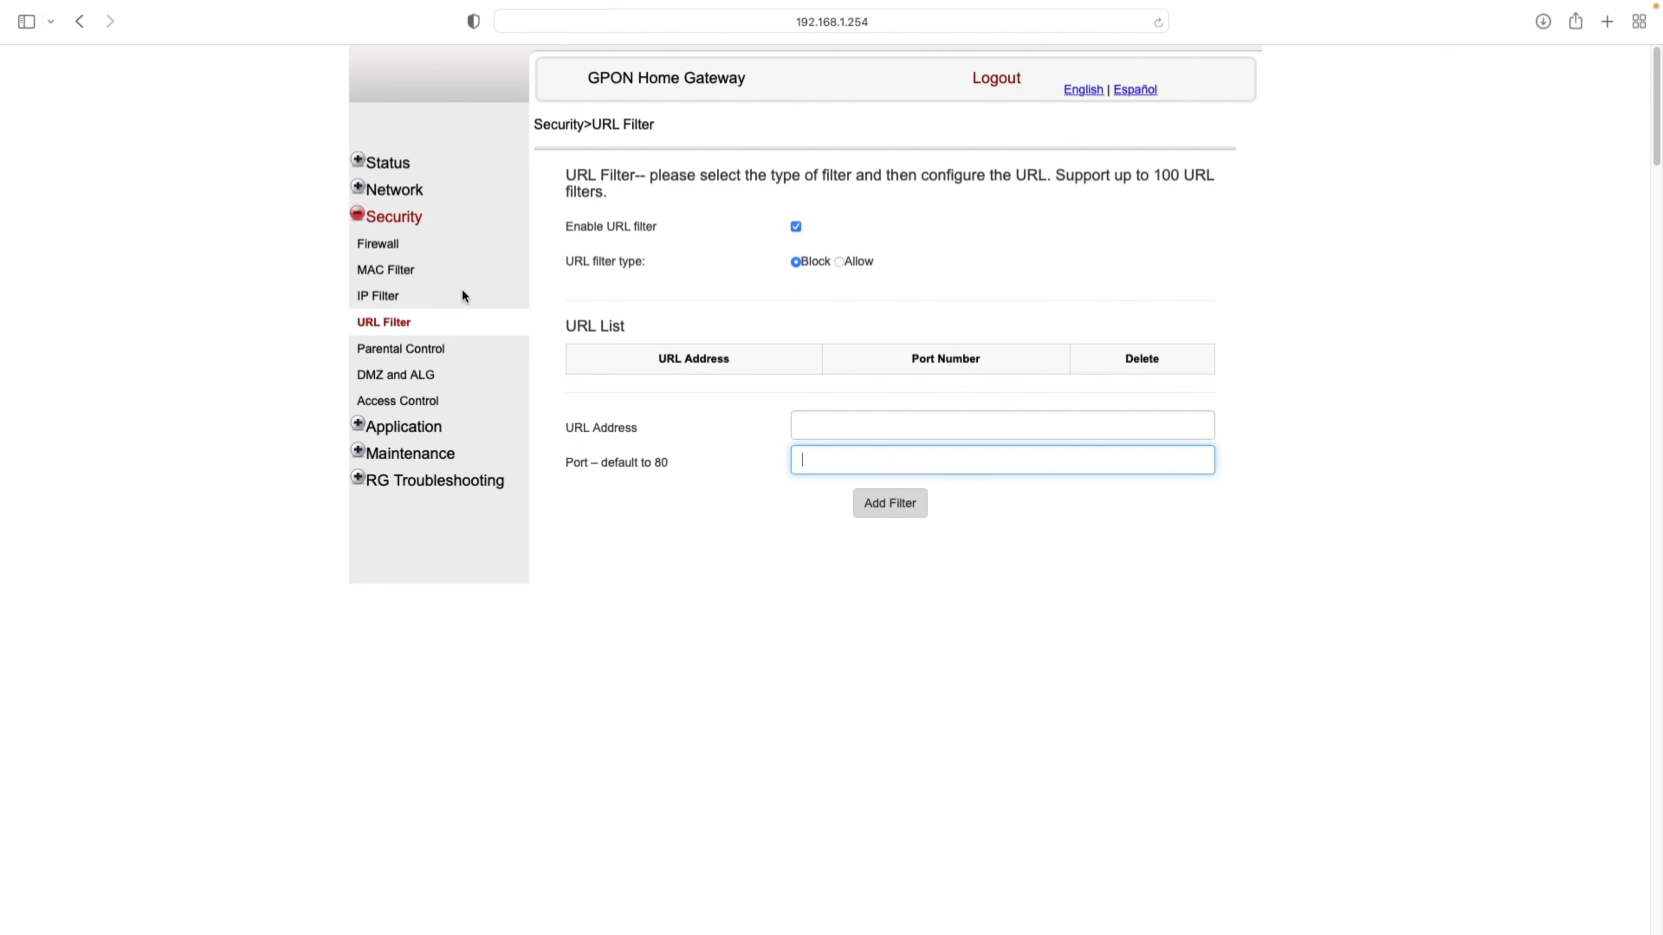
click(436, 353)
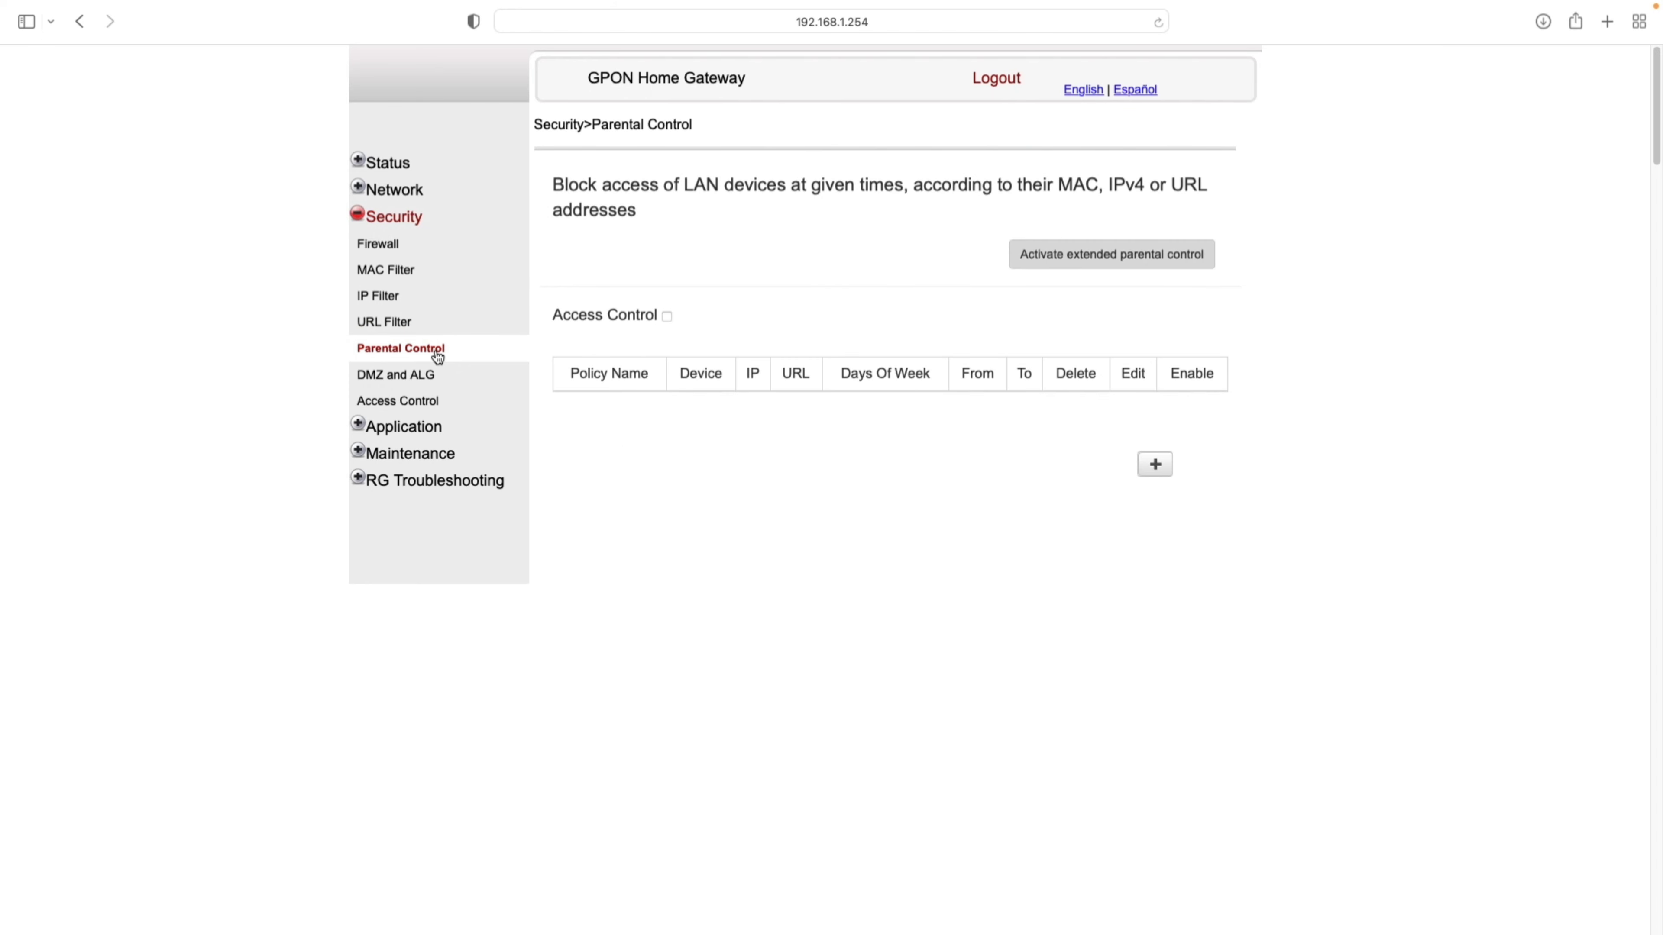
- Preview the Add Access Control Rule form and close it without saving any rule
scroll(512, 586, down, 5)
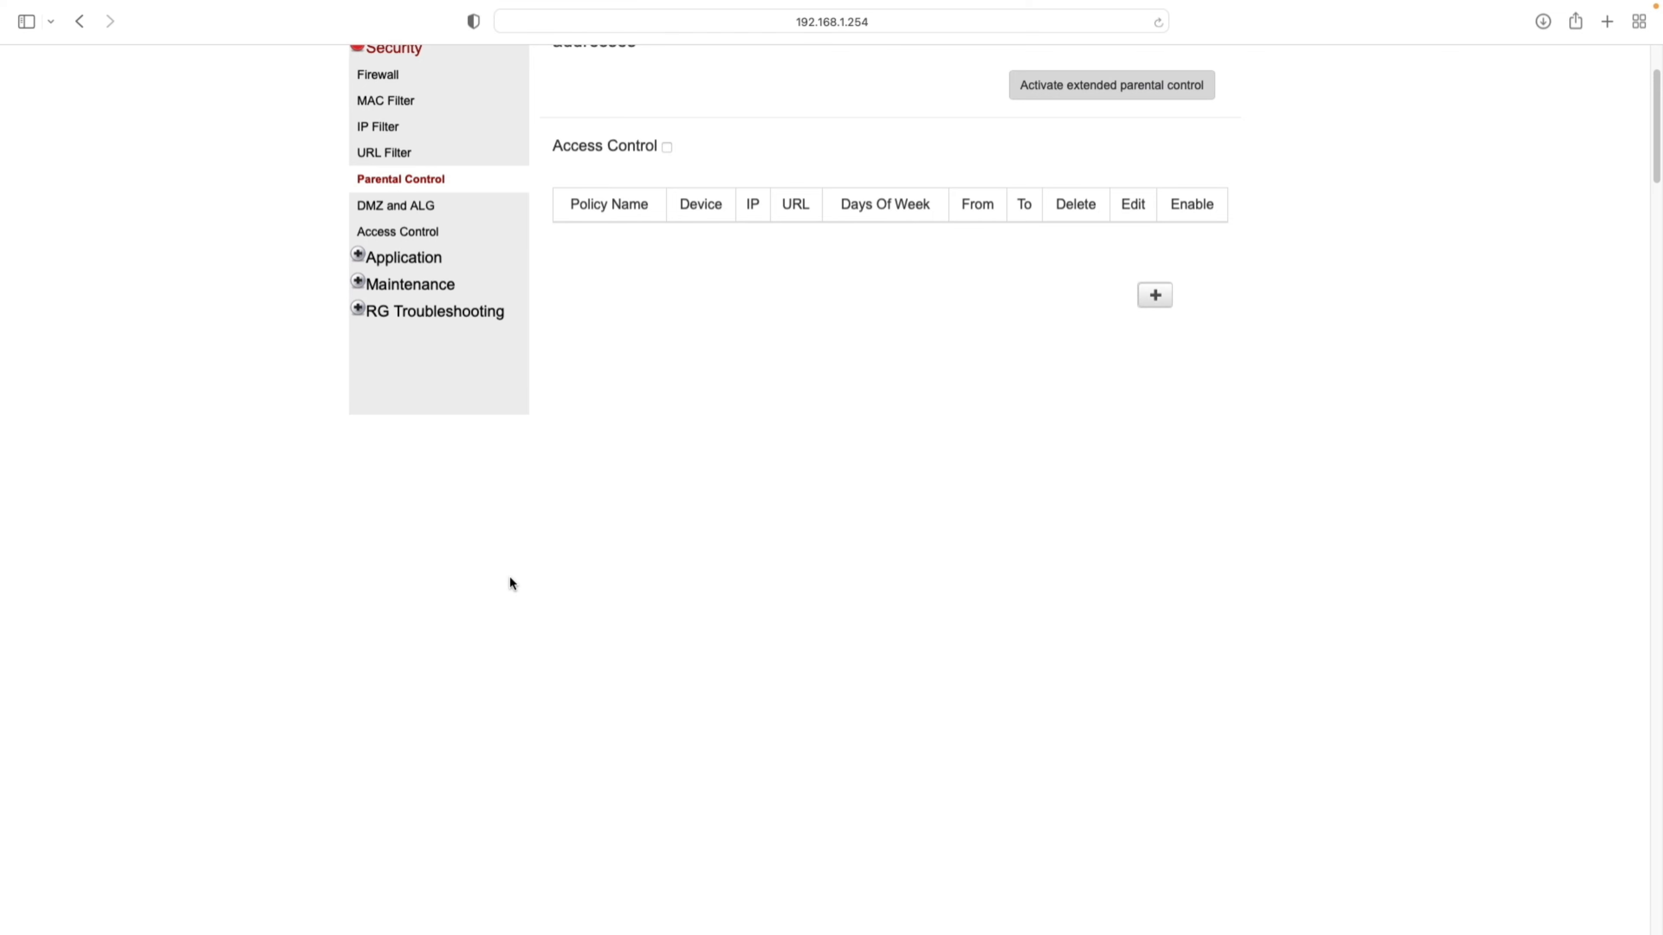
scroll(901, 419, up, 1)
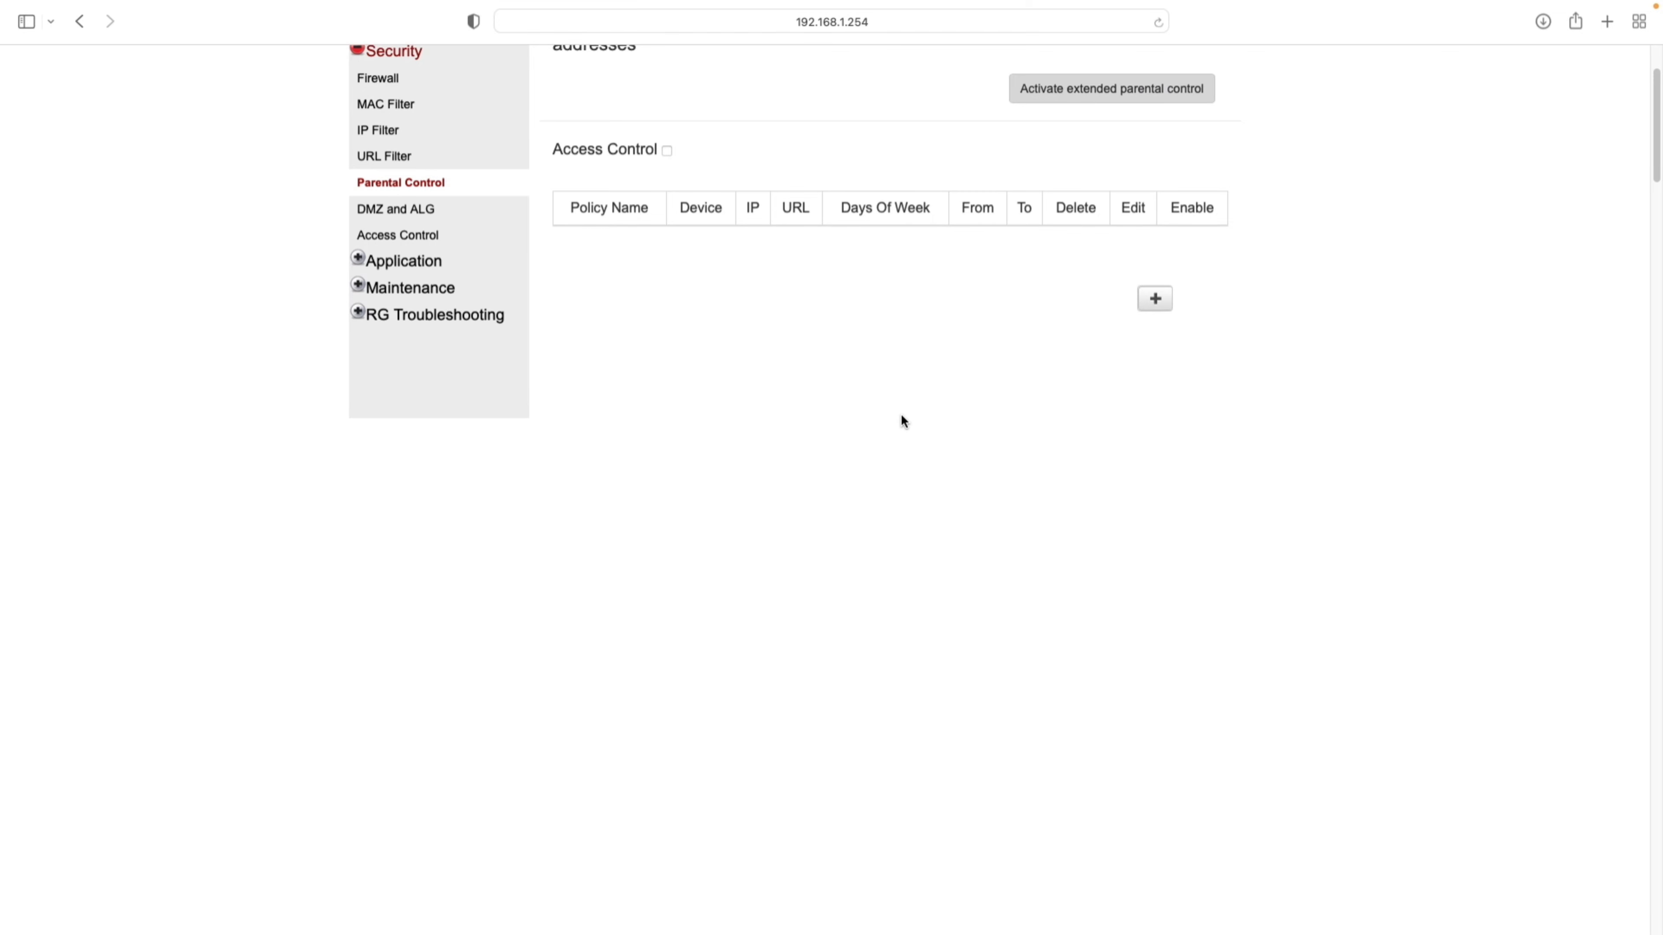
scroll(902, 420, up, 4)
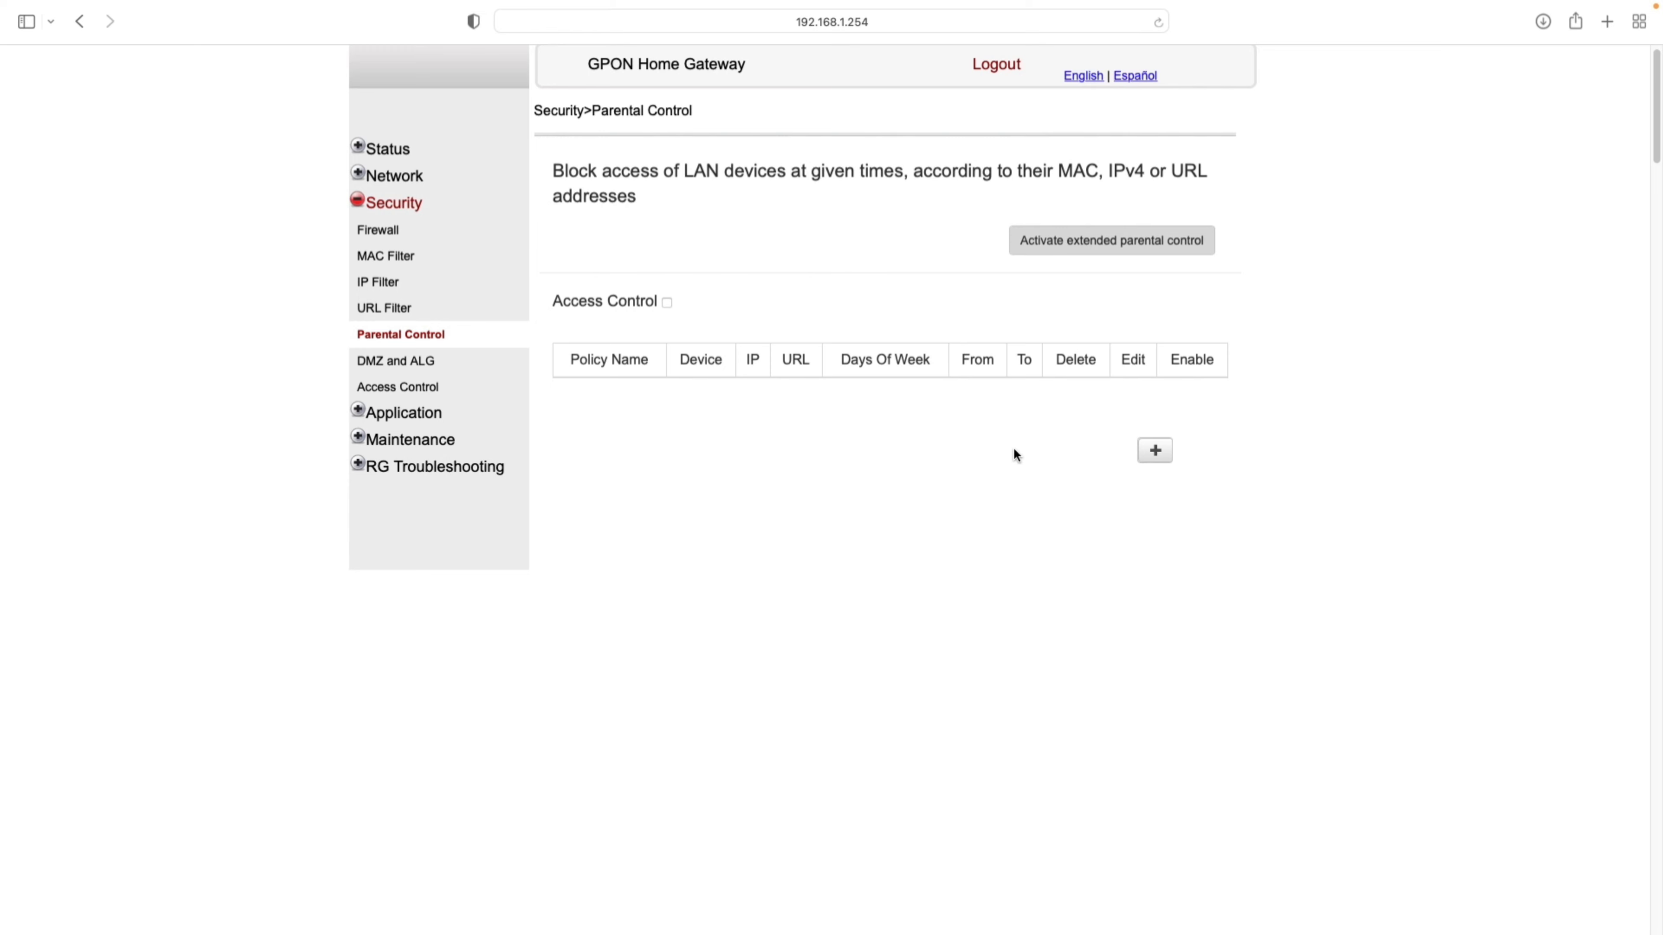
click(1154, 451)
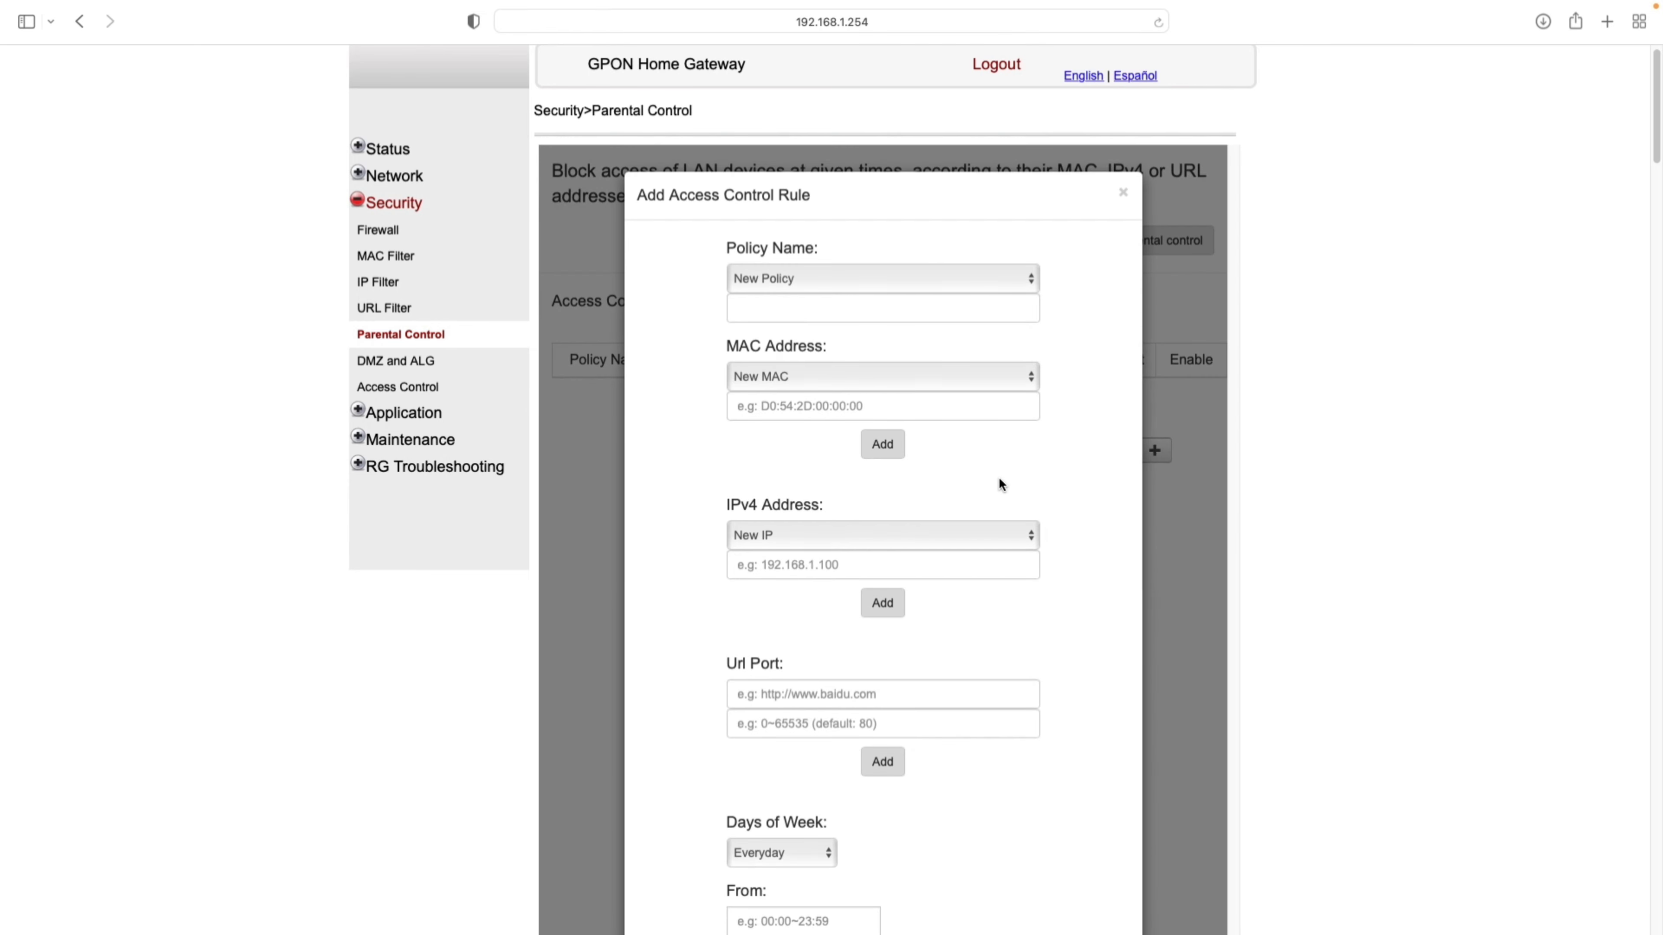
scroll(998, 479, down, 5)
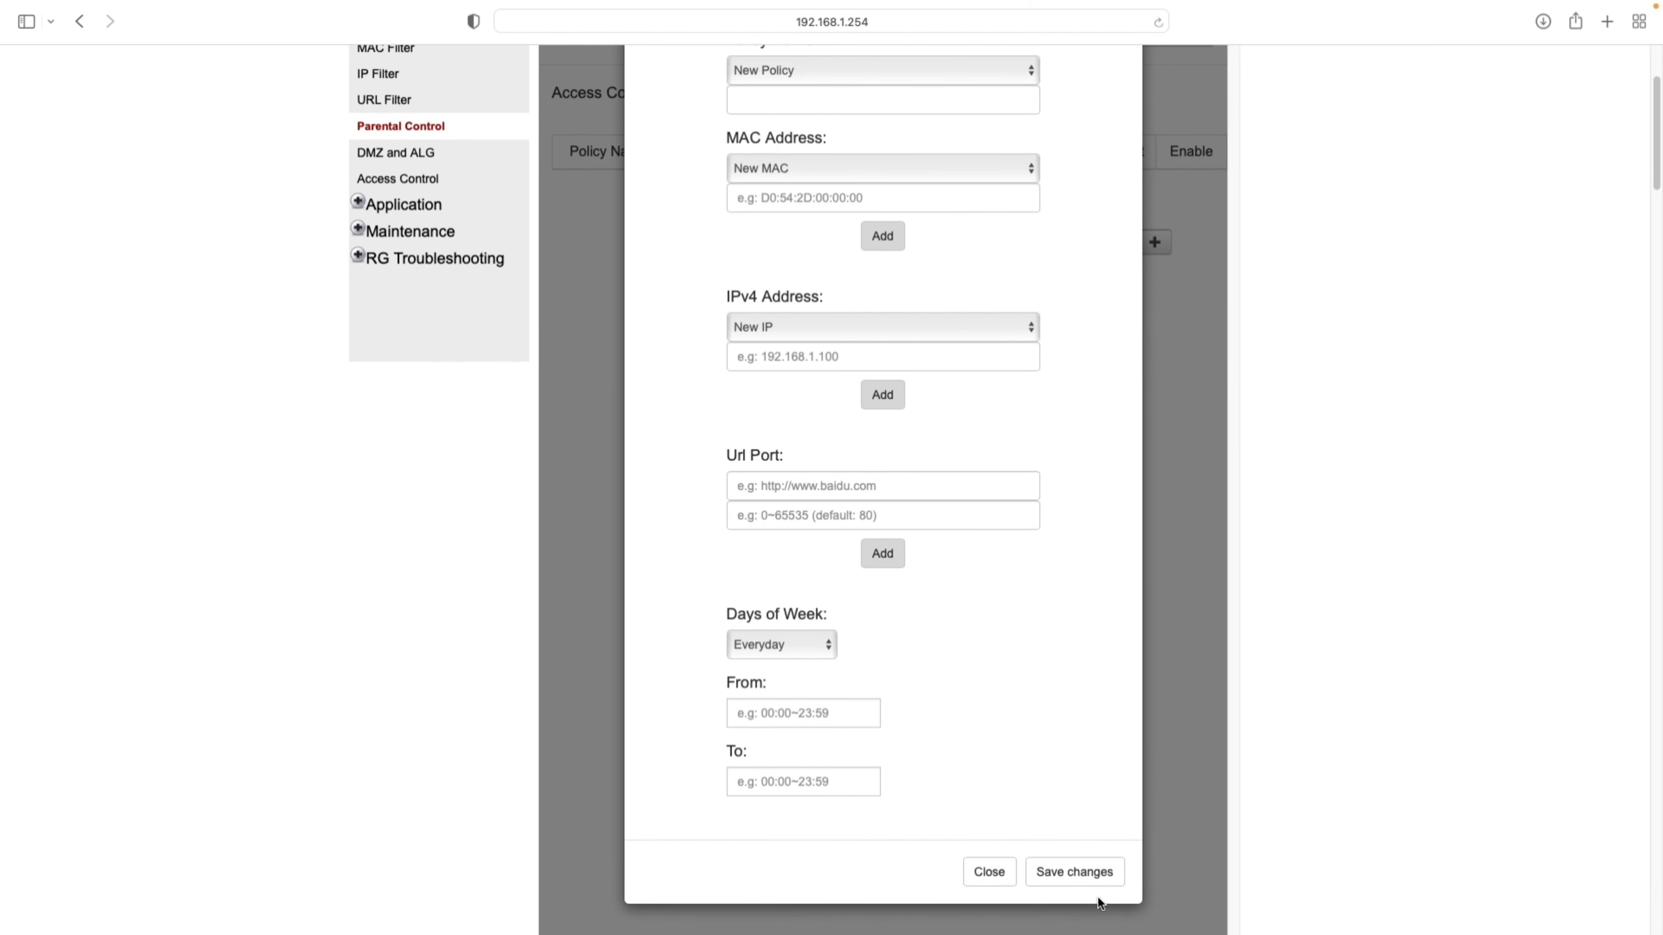
click(985, 873)
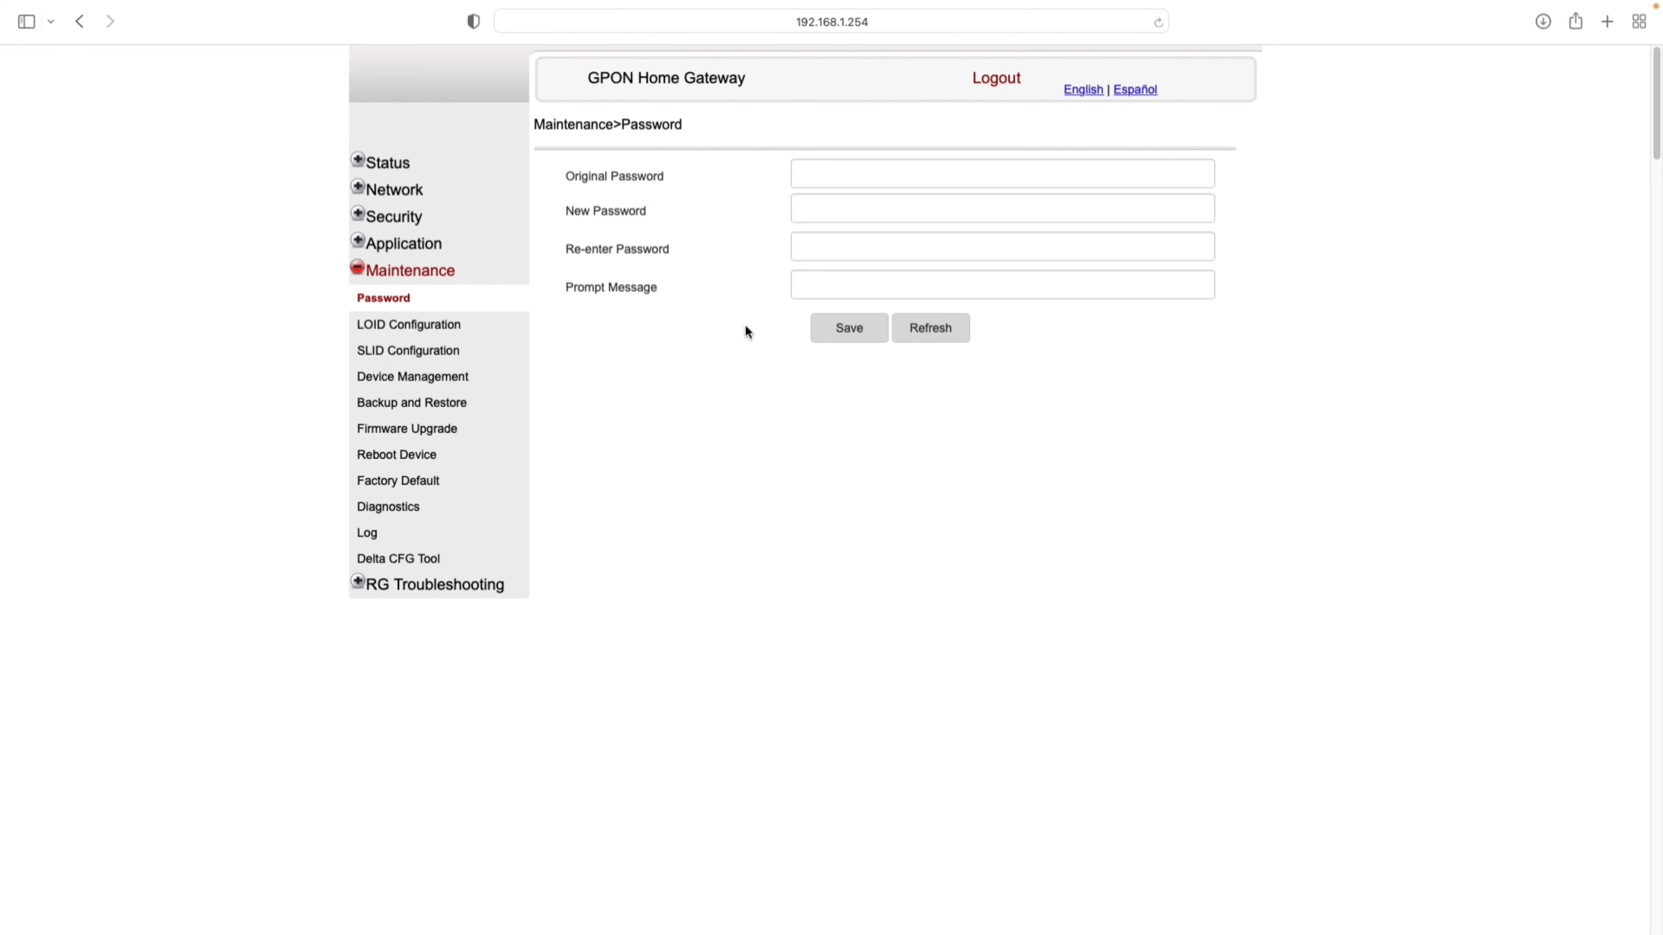
- Visit the Device Management and Backup and Restore pages on the way to Firmware Upgrade
click(419, 378)
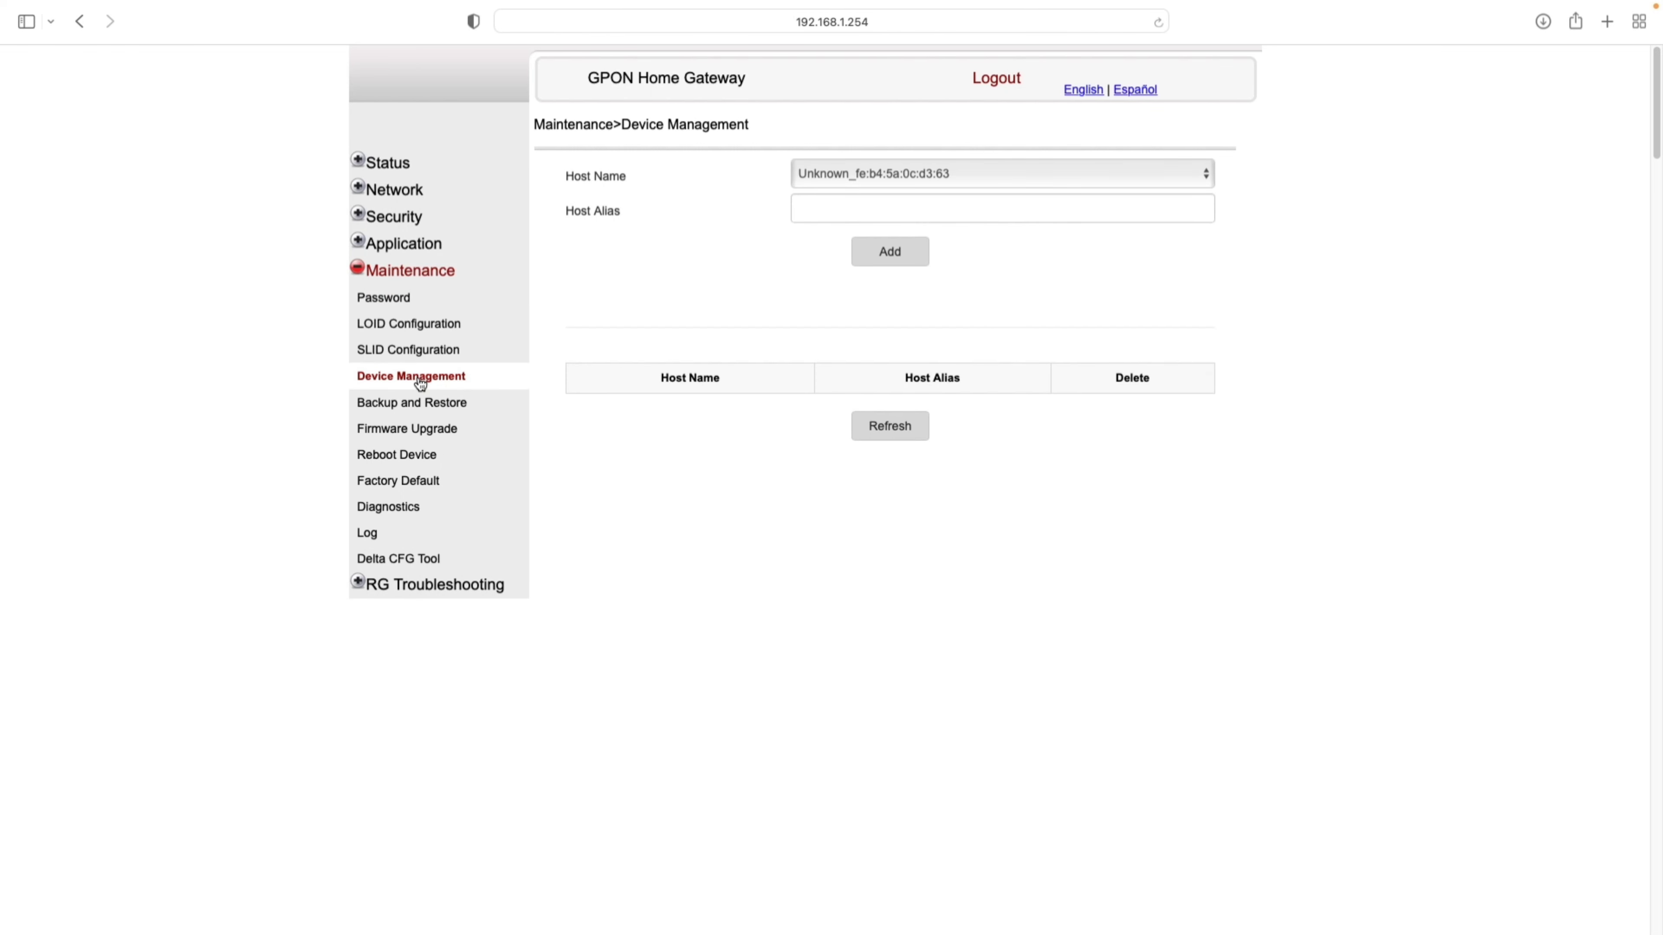
click(425, 404)
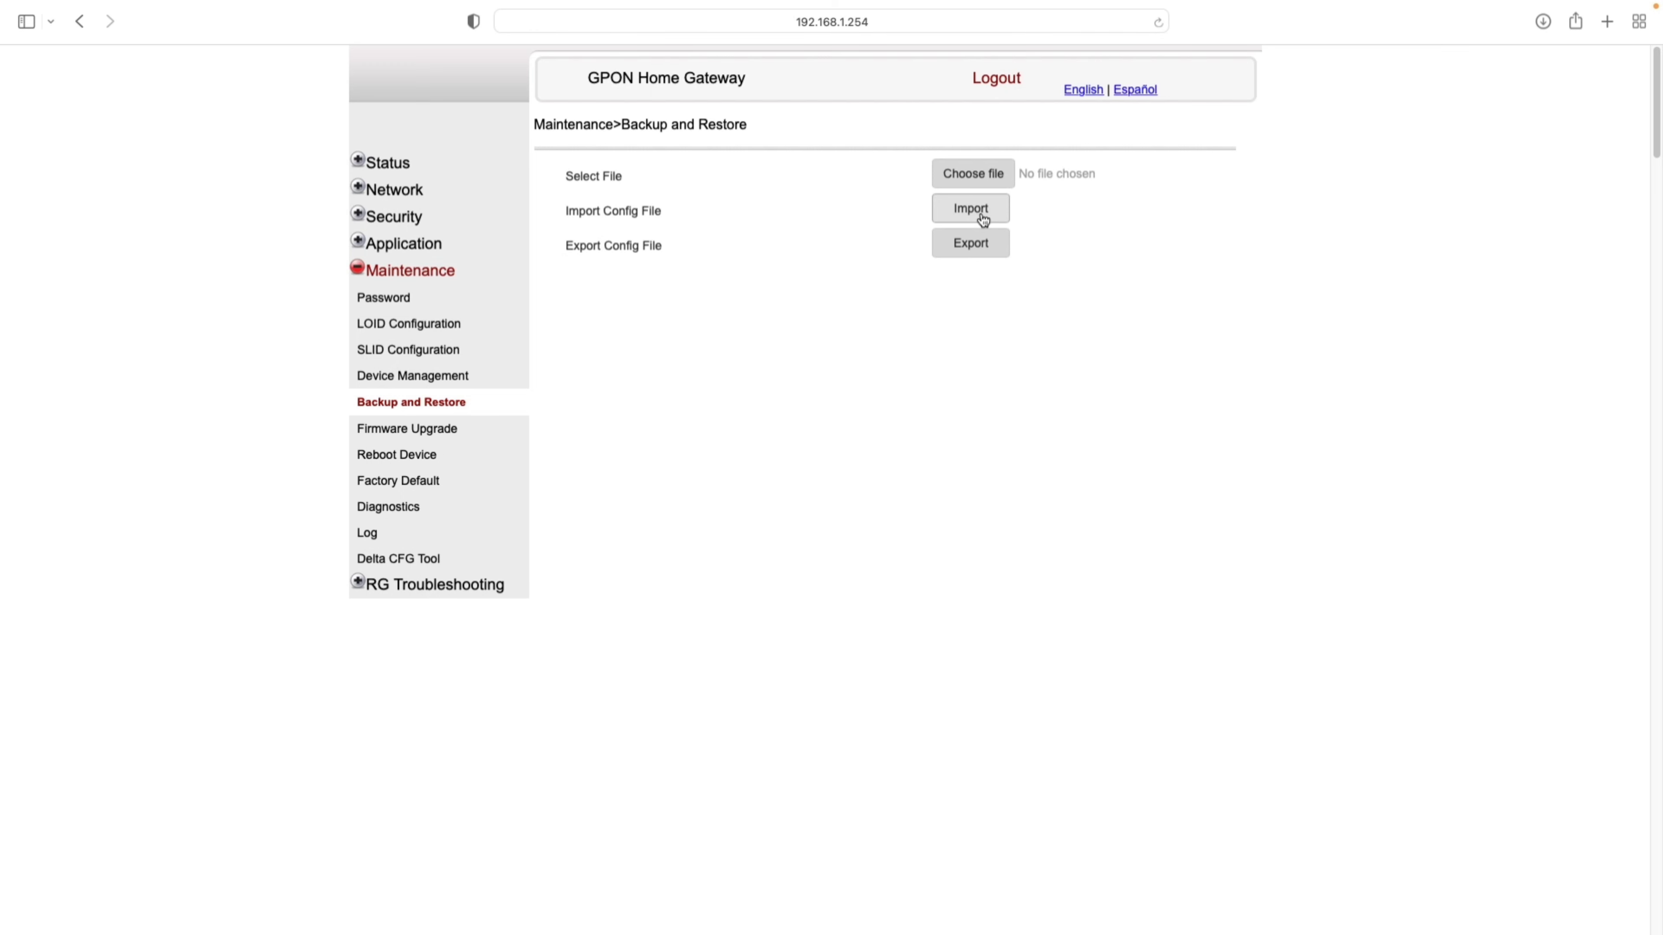
click(440, 429)
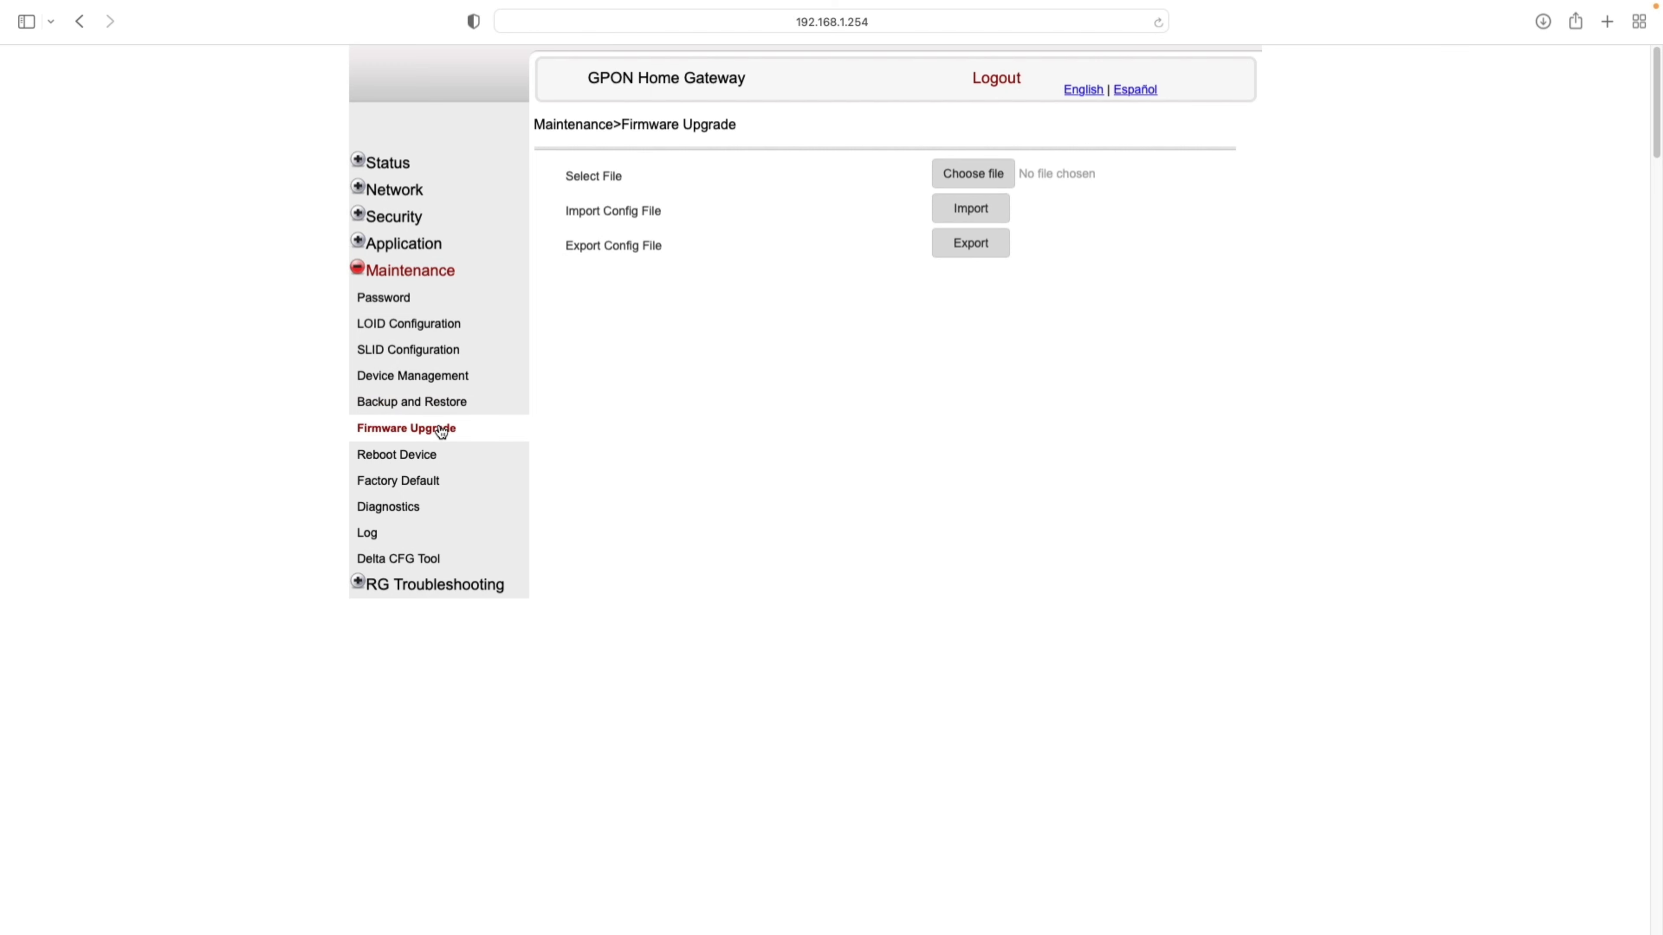